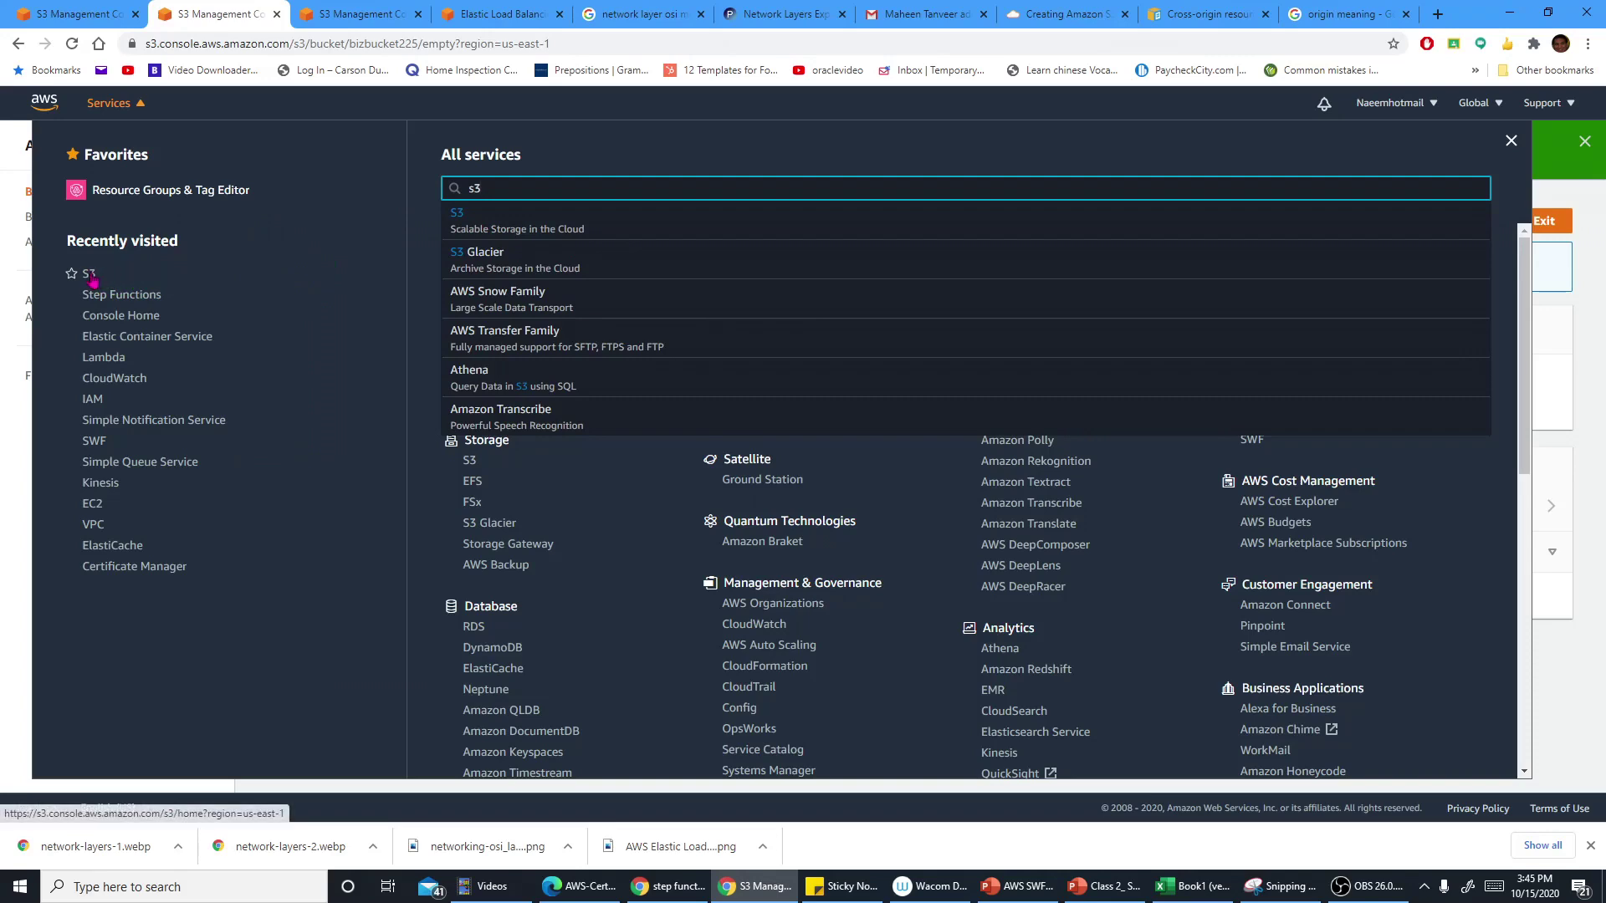
Step: Open the S3 service and start creating a bucket named bizbucketcan
{"action": "left_click", "coordinate": [91, 277]}
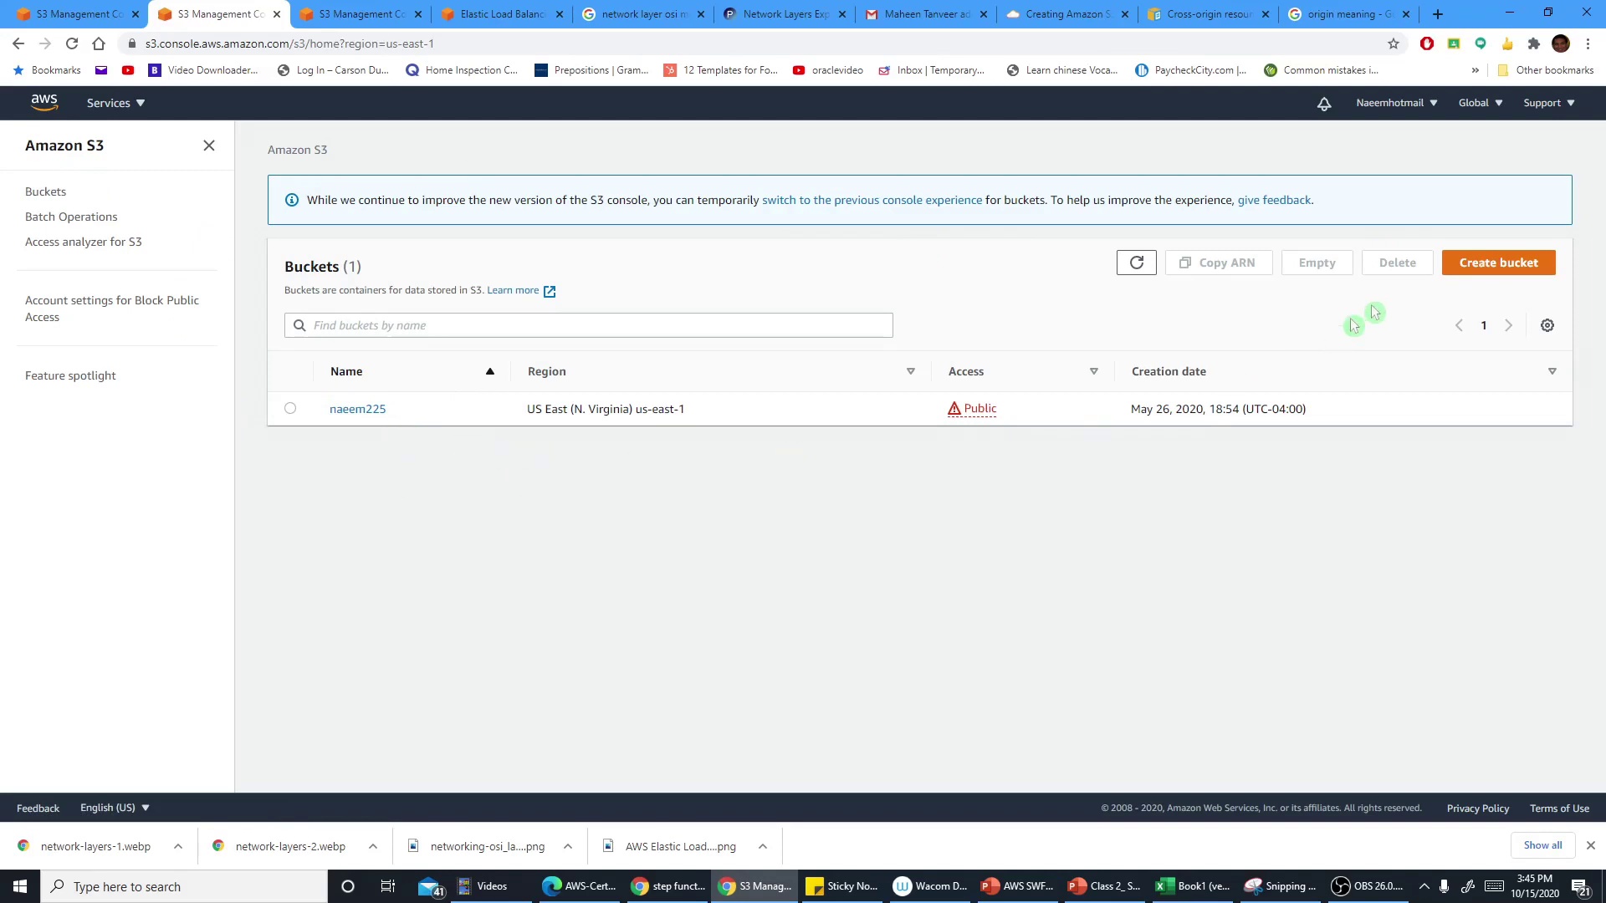
{"action": "left_click", "coordinate": [1478, 265]}
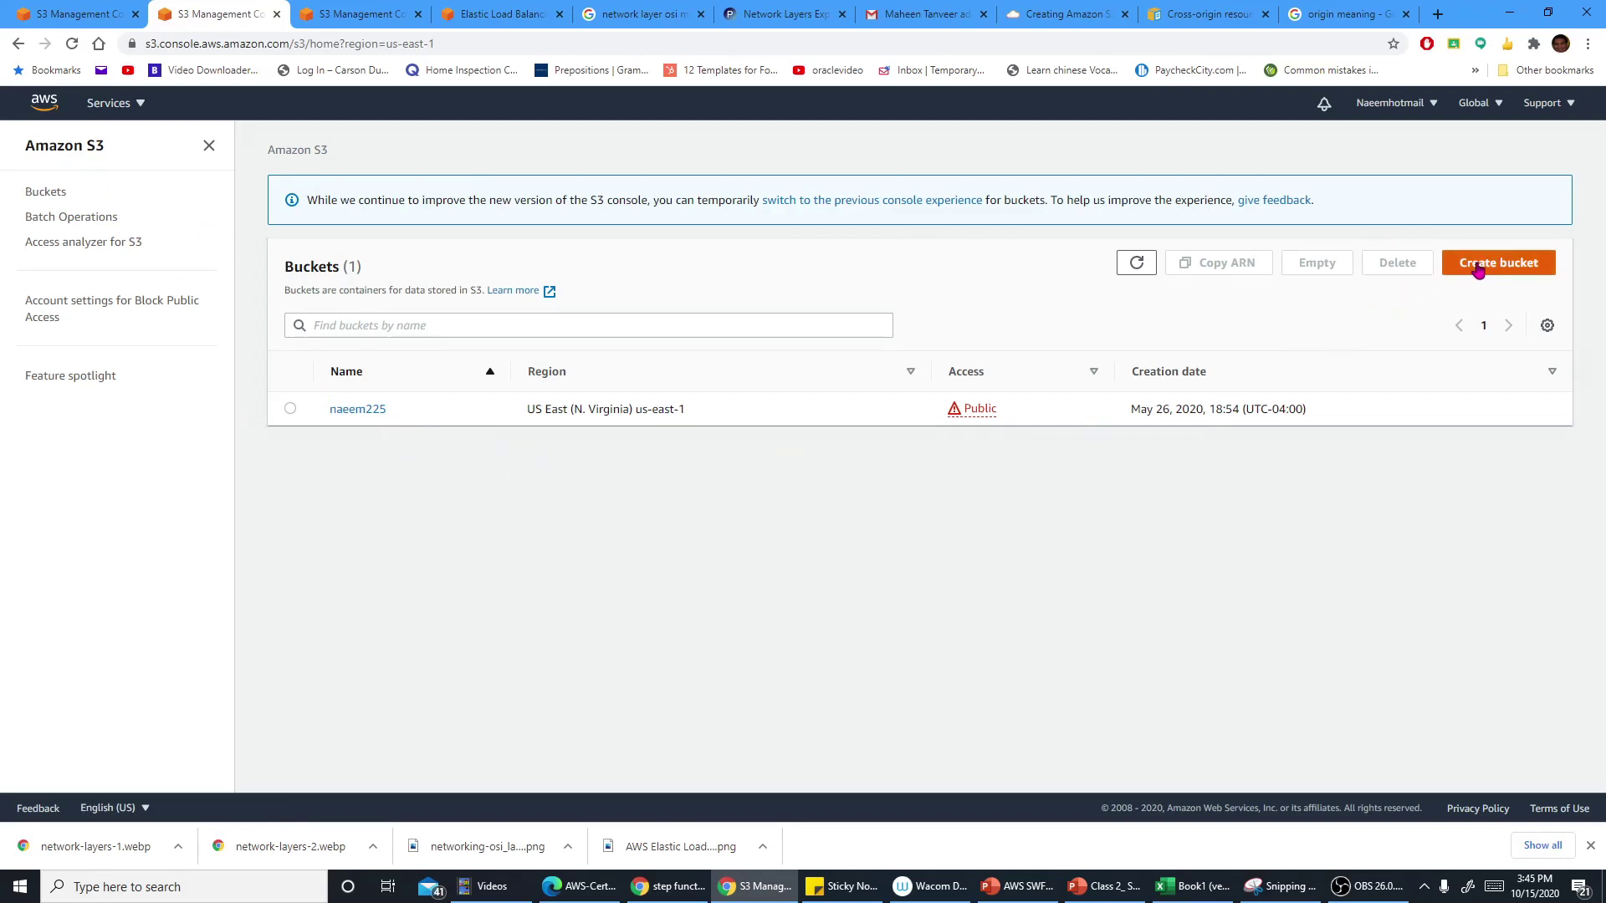
{"action": "left_click", "coordinate": [371, 351]}
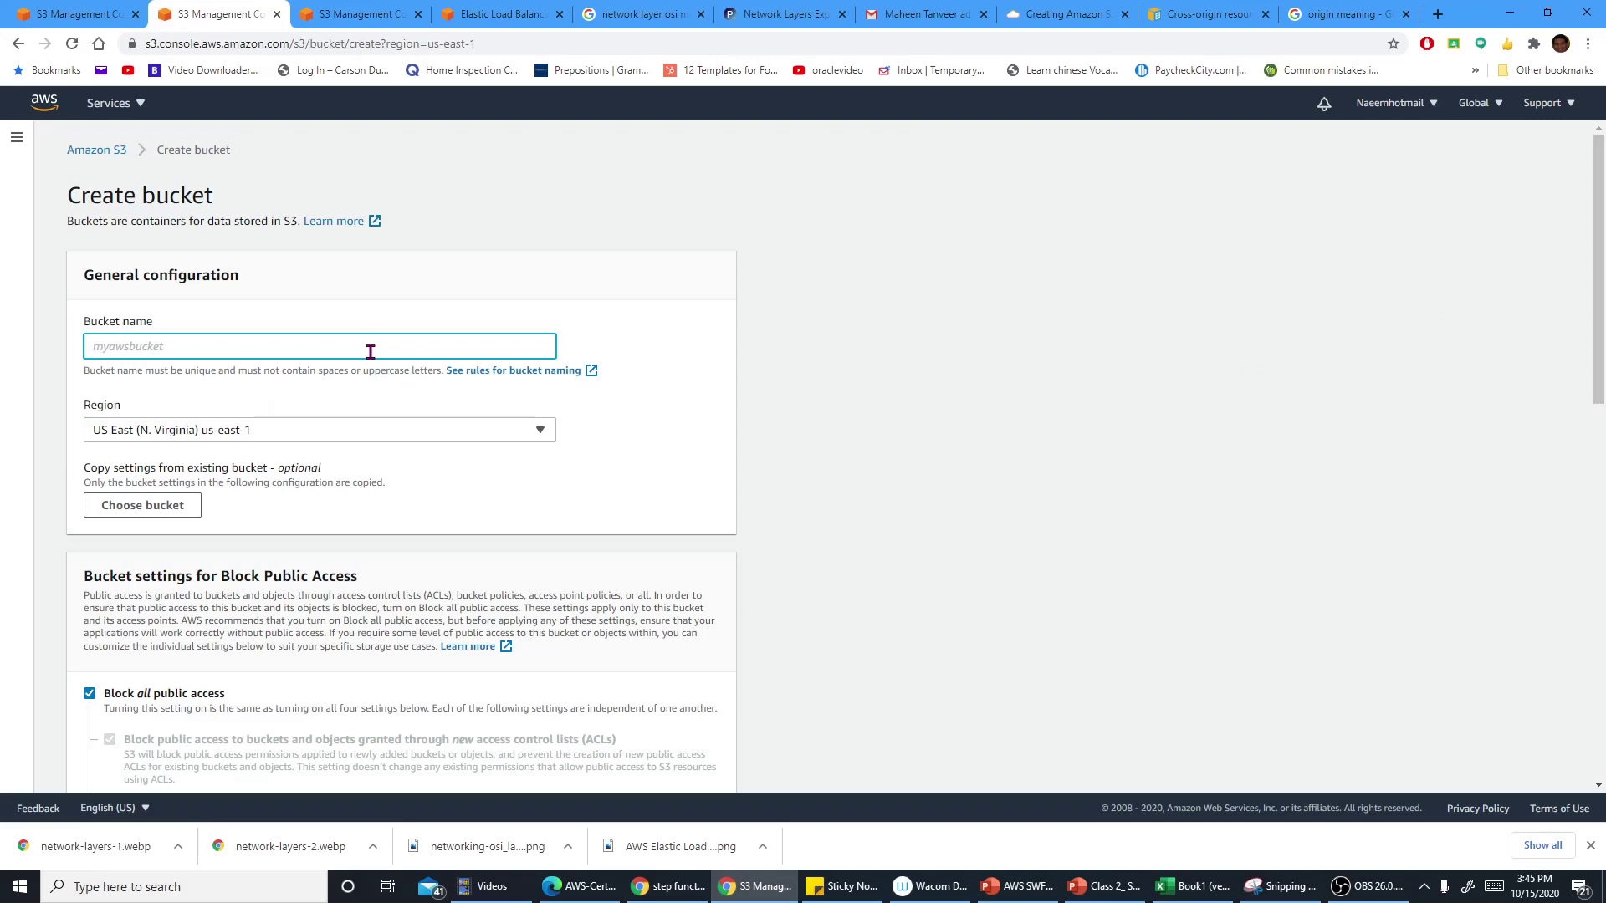
{"action": "type", "text": "bizbucketcan"}
Step: Review the region choices and the existing buckets offered for copying settings, without changing either option
{"action": "scroll", "coordinate": [424, 475], "scroll_direction": "down", "scroll_amount": 3}
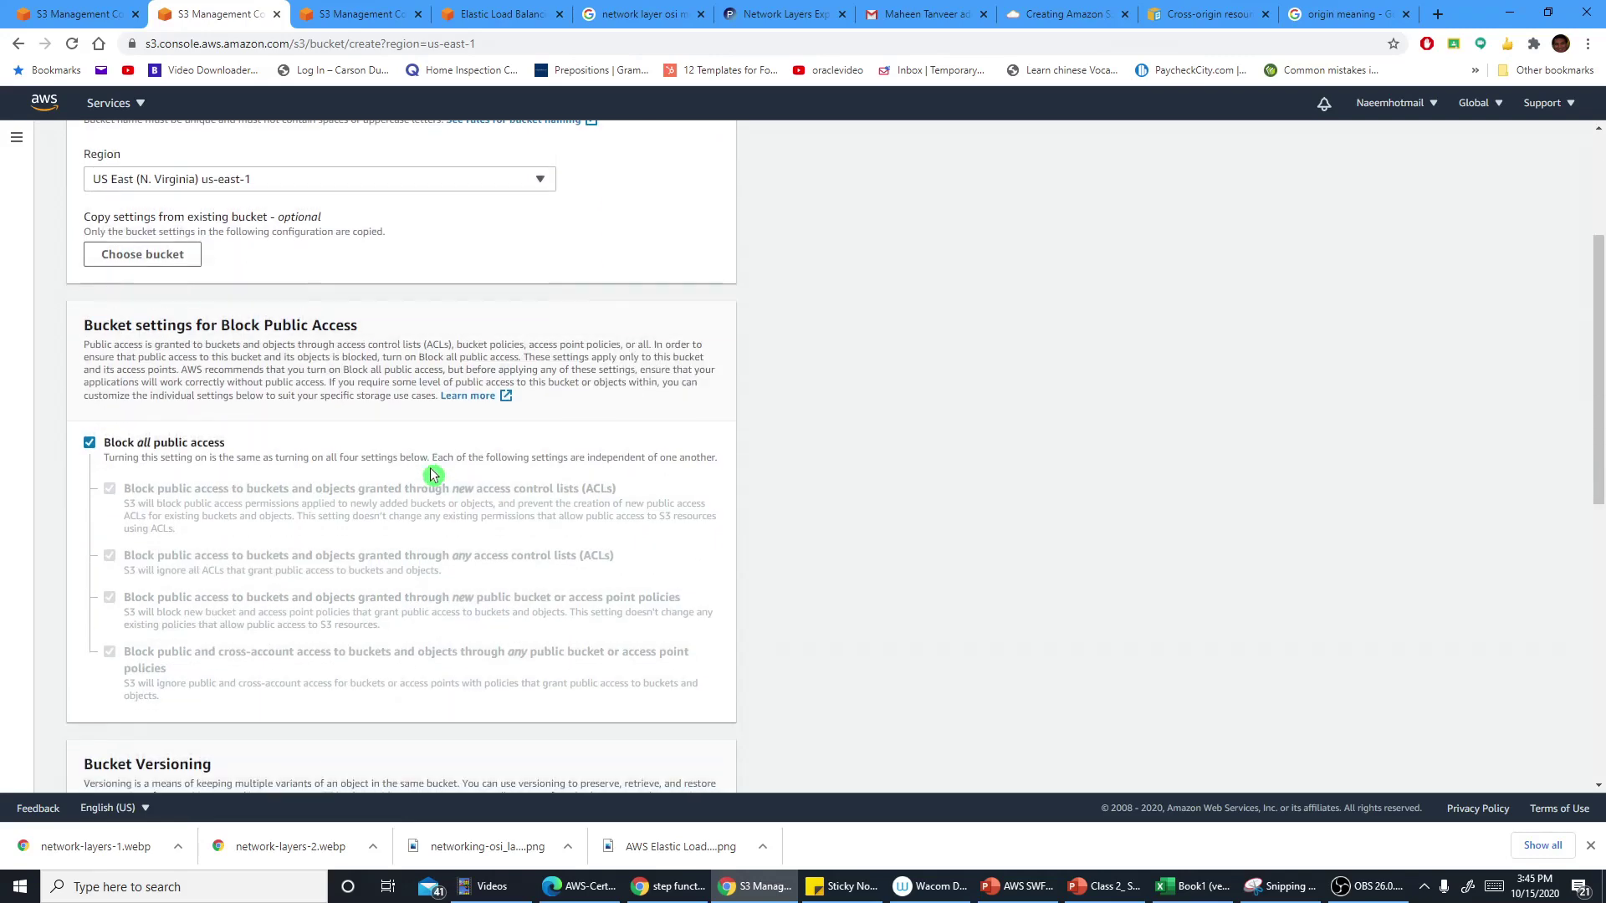
{"action": "scroll", "coordinate": [408, 460], "scroll_direction": "up", "scroll_amount": 2}
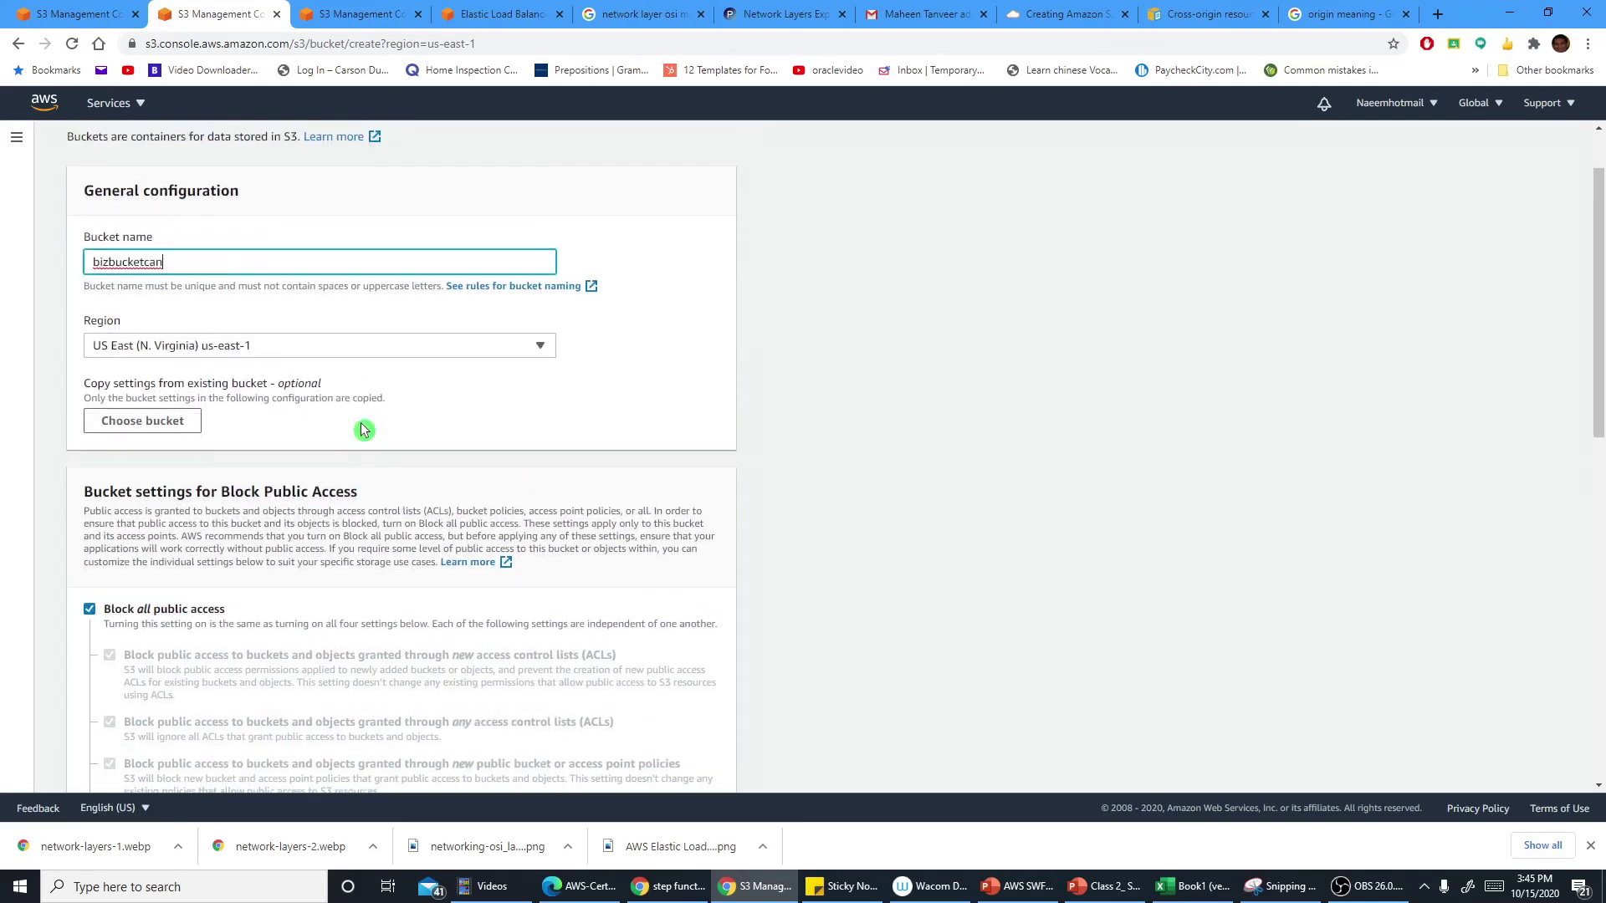
{"action": "left_click", "coordinate": [540, 347]}
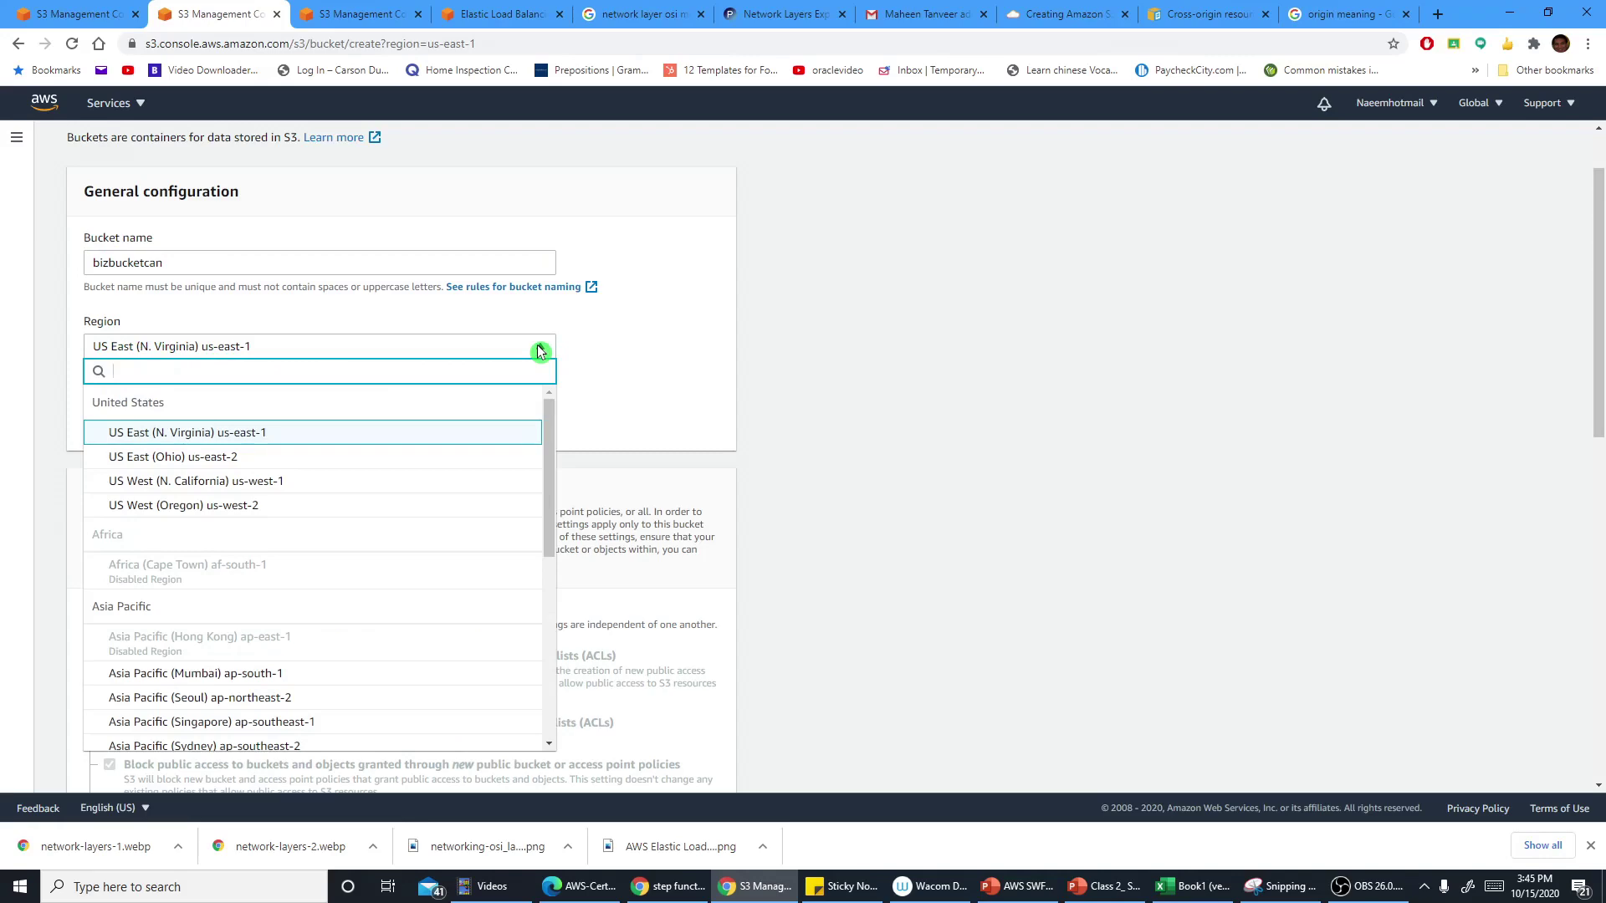
{"action": "left_click", "coordinate": [535, 346]}
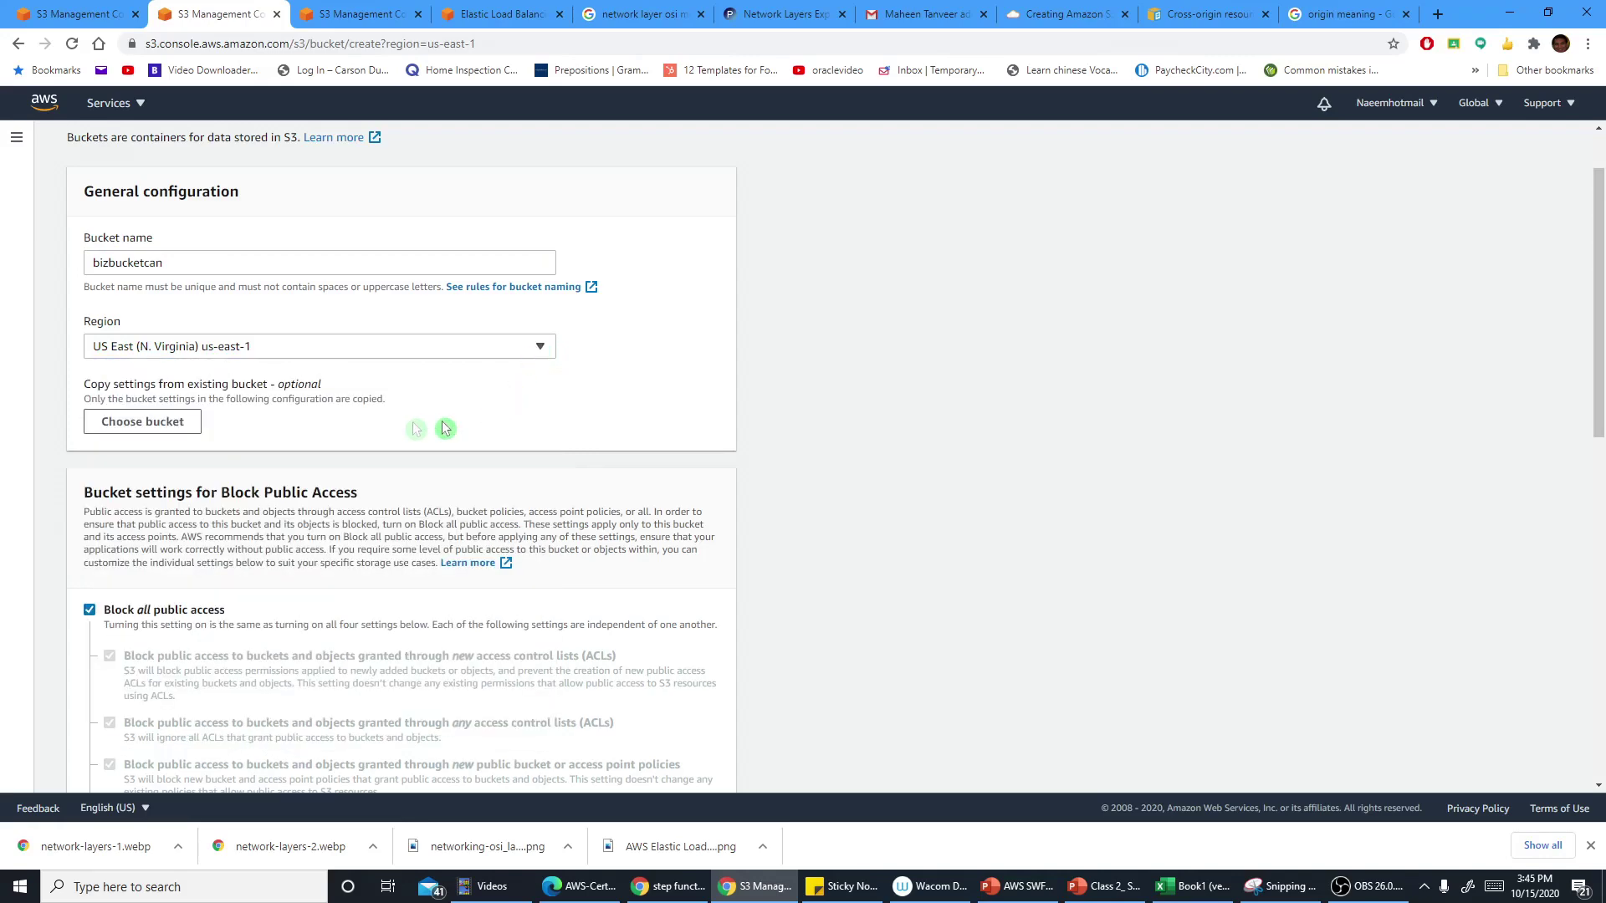
{"action": "scroll", "coordinate": [415, 427], "scroll_direction": "down", "scroll_amount": 1}
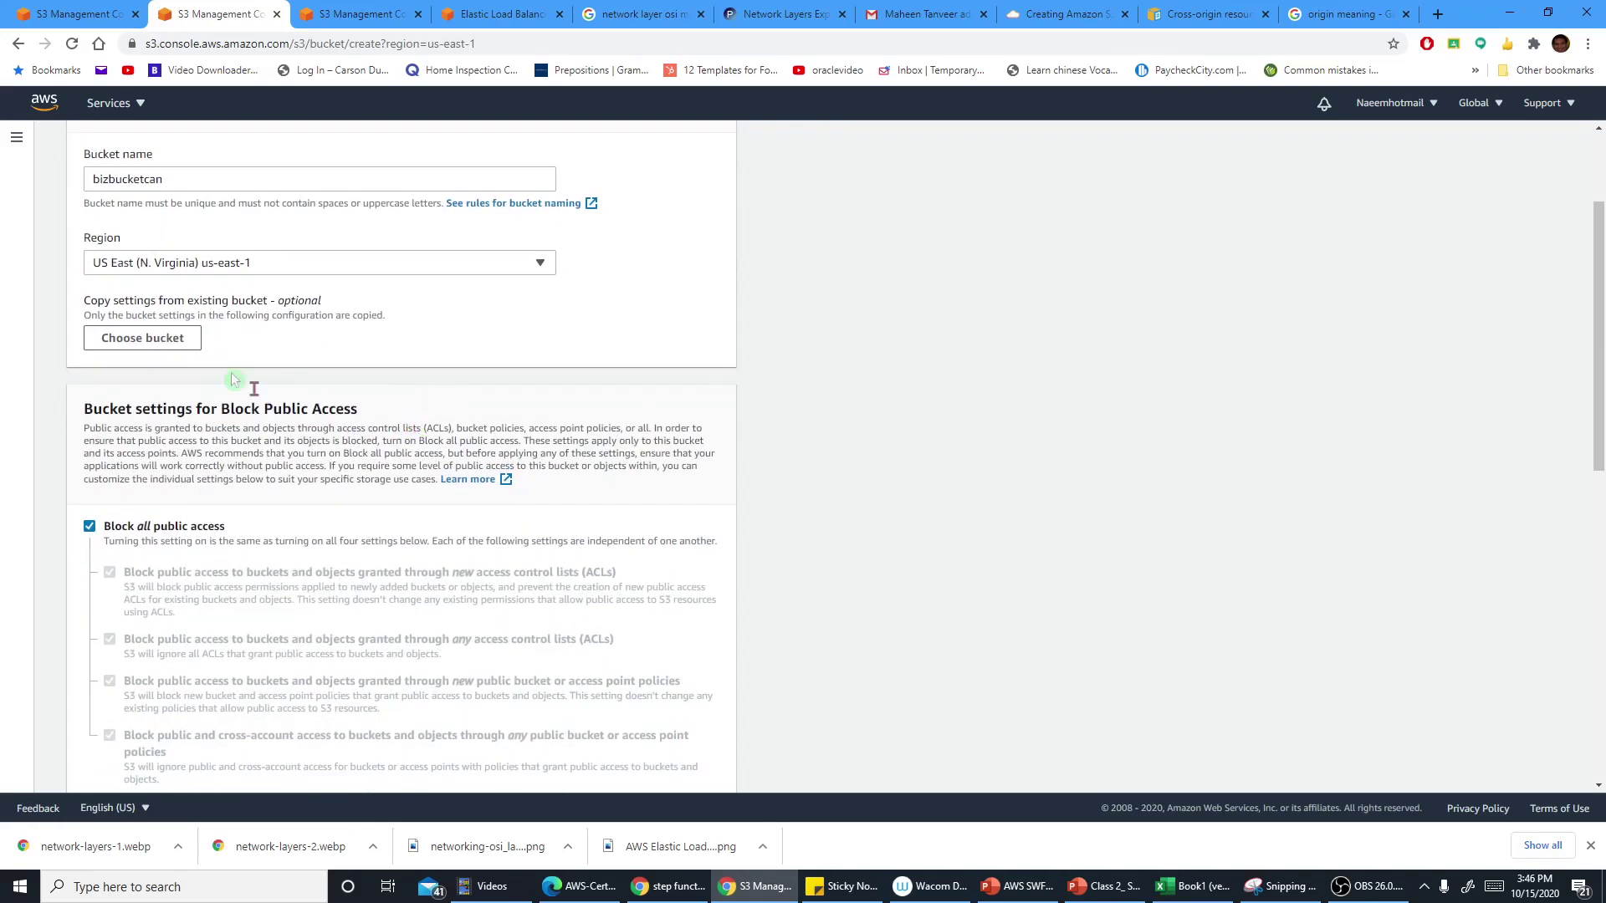
{"action": "scroll", "coordinate": [272, 368], "scroll_direction": "up", "scroll_amount": 1}
{"action": "scroll", "coordinate": [274, 372], "scroll_direction": "up", "scroll_amount": 1}
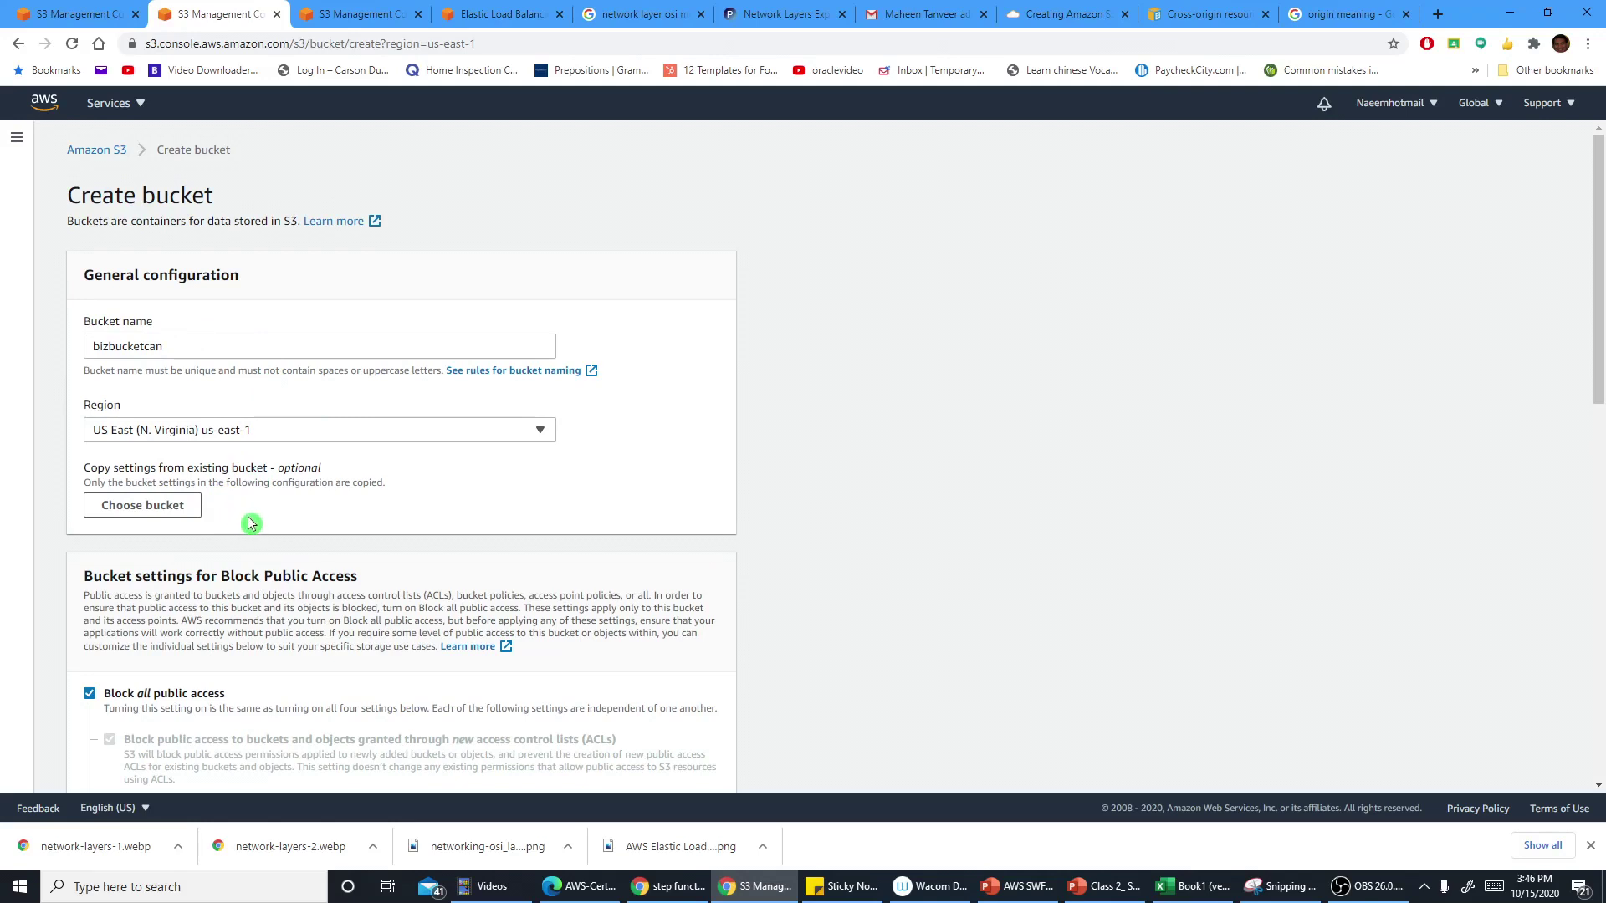
{"action": "left_click", "coordinate": [168, 512]}
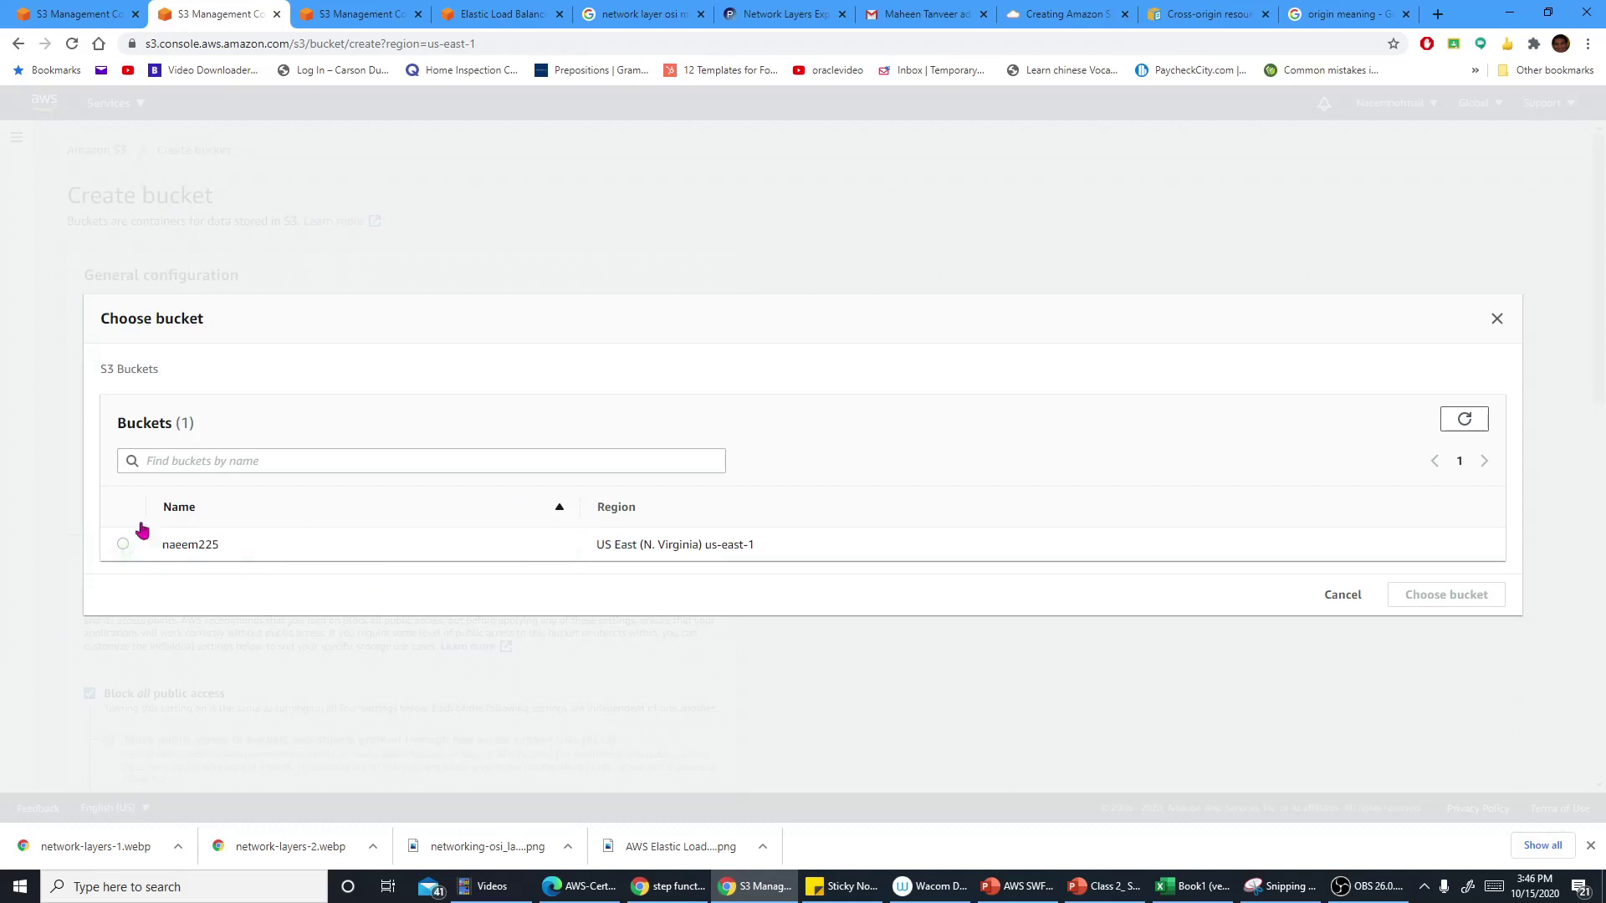
{"action": "left_click", "coordinate": [1345, 597]}
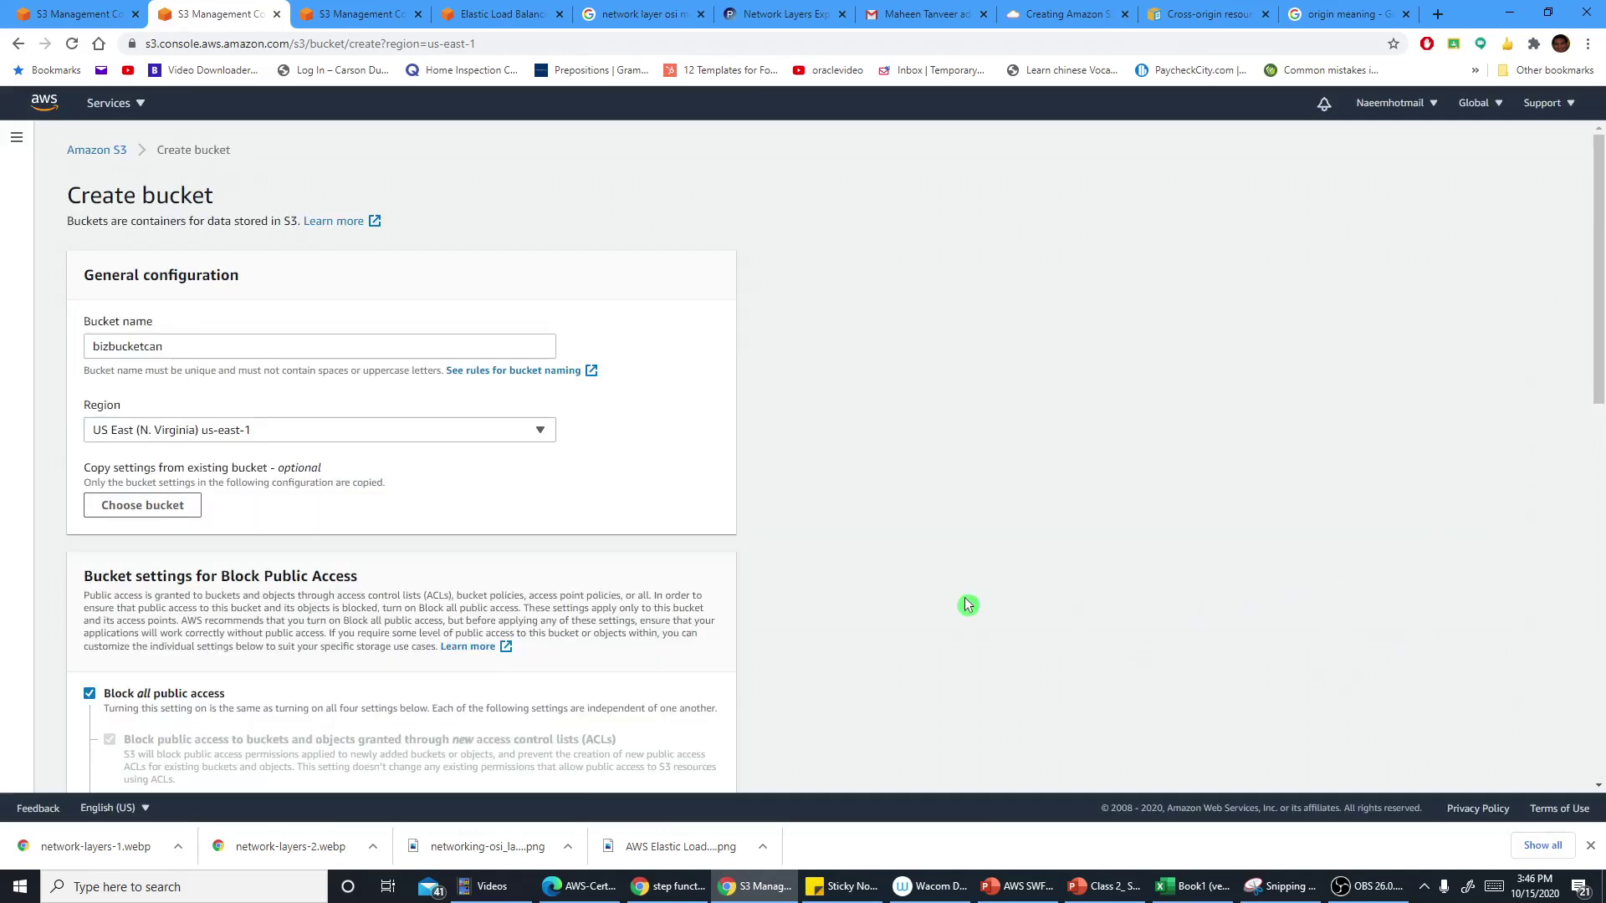
Step: Keep all public access blocked and enable Bucket Versioning for the new bucket
{"action": "scroll", "coordinate": [567, 566], "scroll_direction": "down", "scroll_amount": 3}
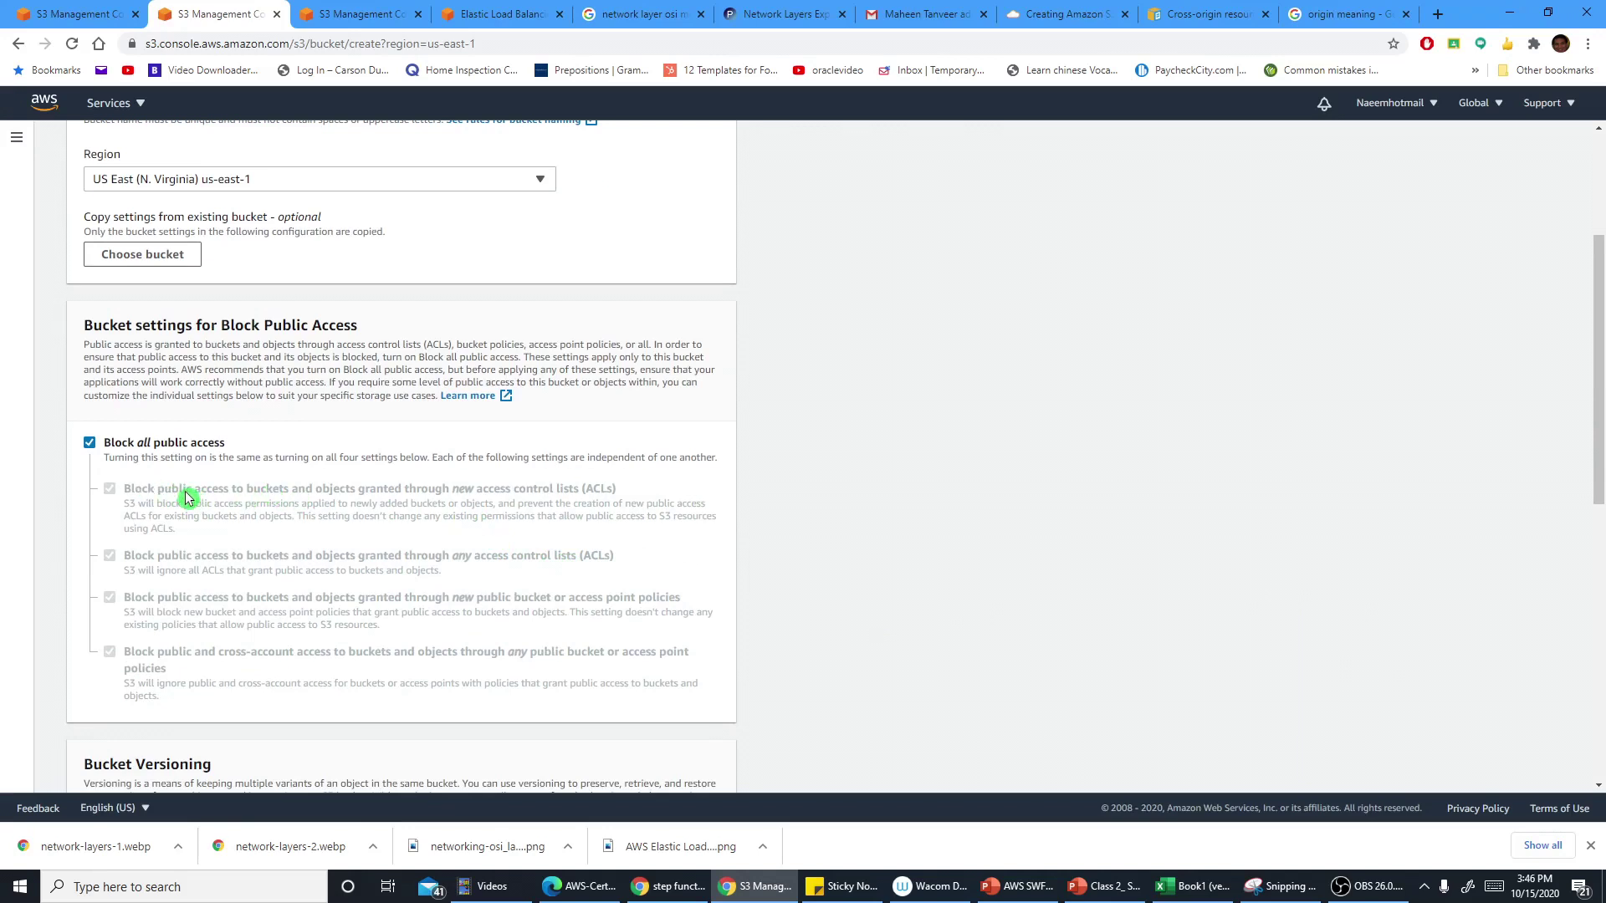
{"action": "scroll", "coordinate": [168, 459], "scroll_direction": "up", "scroll_amount": 1}
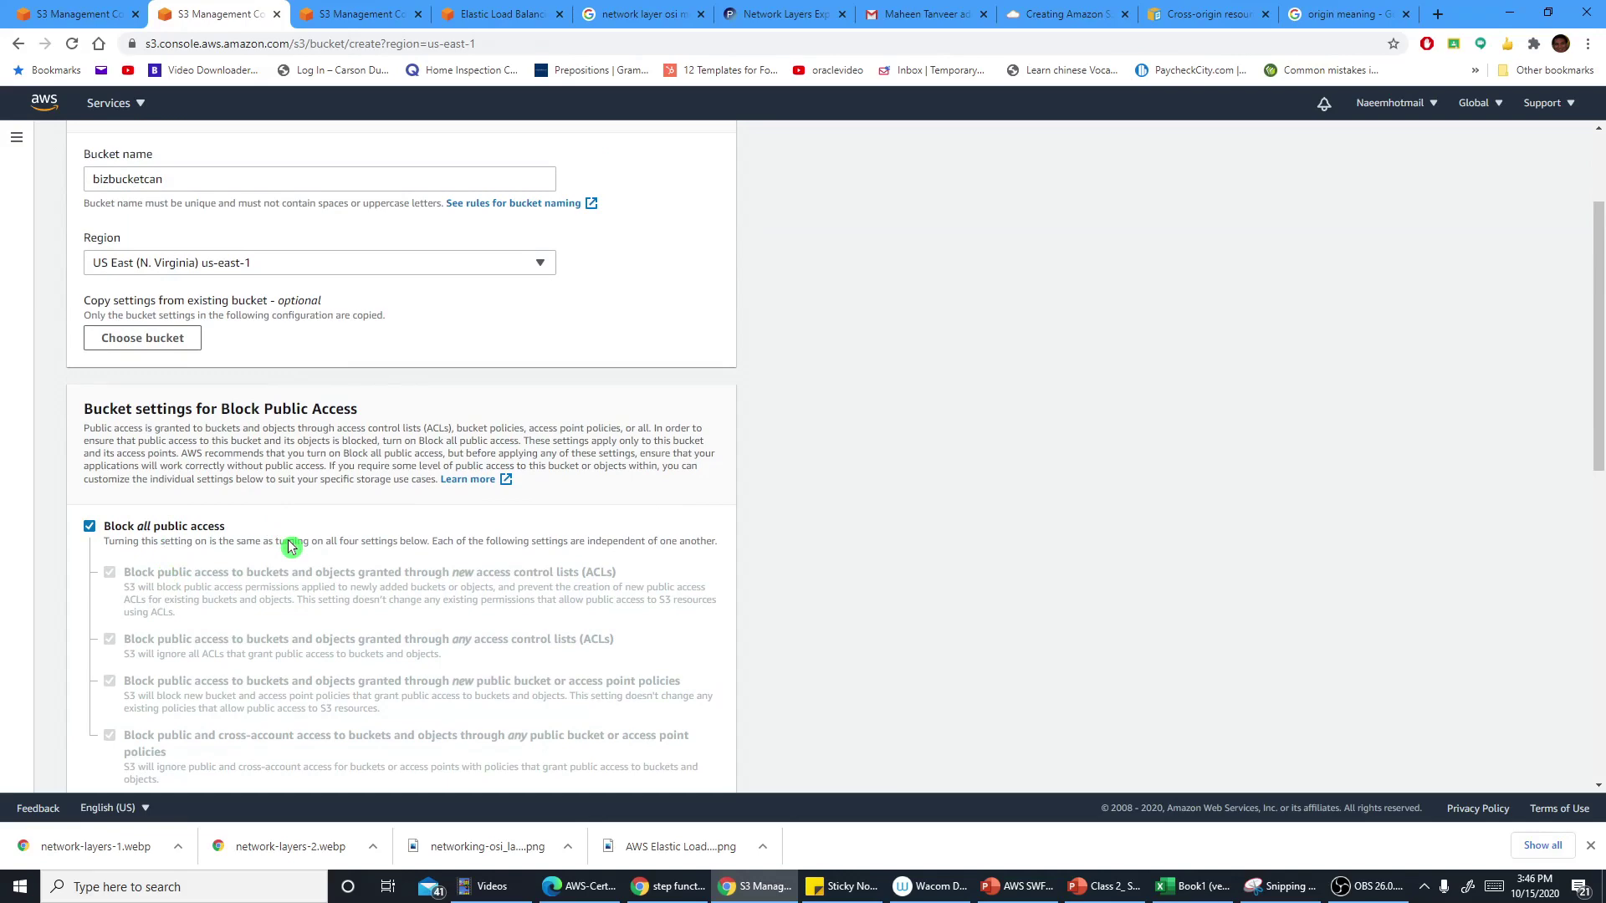
{"action": "scroll", "coordinate": [291, 547], "scroll_direction": "down", "scroll_amount": 1}
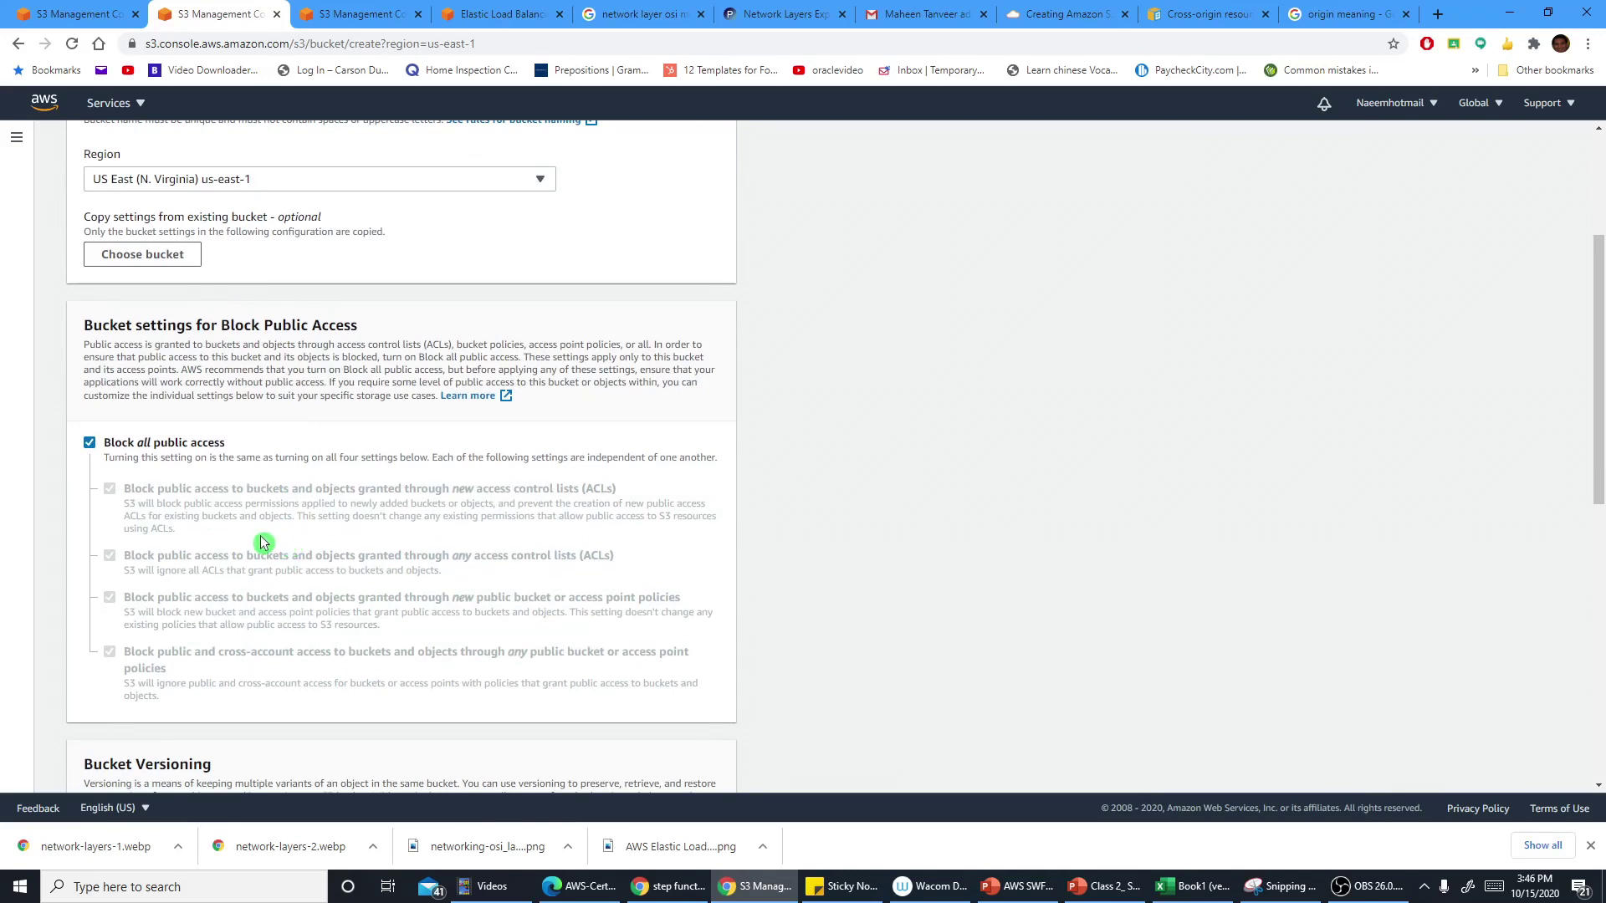
{"action": "scroll", "coordinate": [262, 544], "scroll_direction": "up", "scroll_amount": 2}
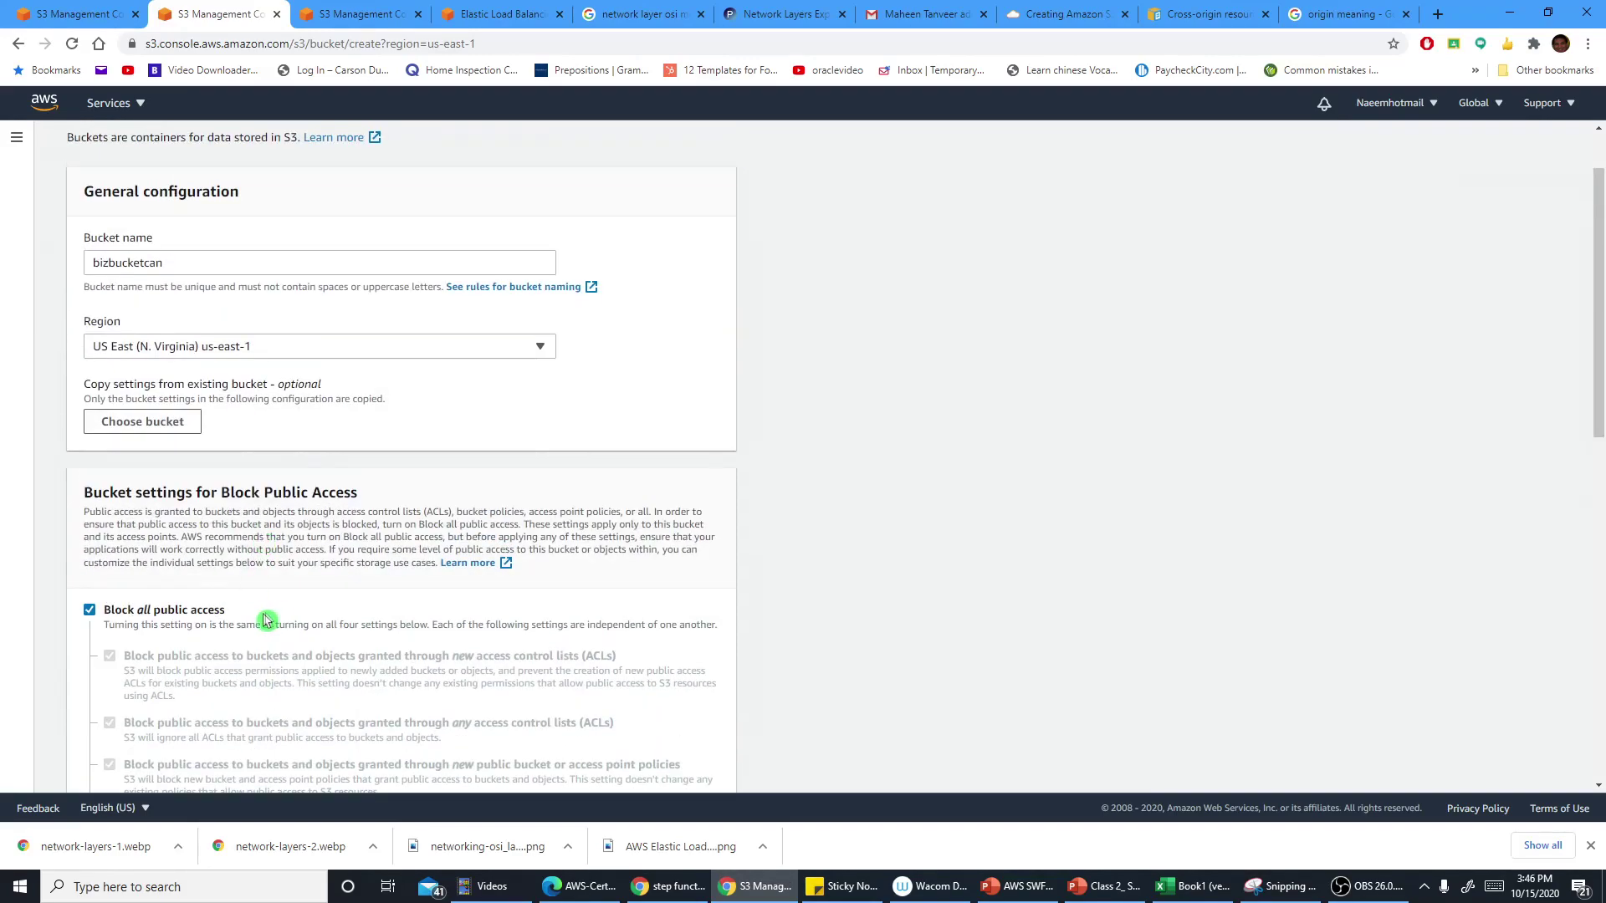
{"action": "scroll", "coordinate": [269, 619], "scroll_direction": "down", "scroll_amount": 4}
{"action": "scroll", "coordinate": [350, 551], "scroll_direction": "down", "scroll_amount": 2}
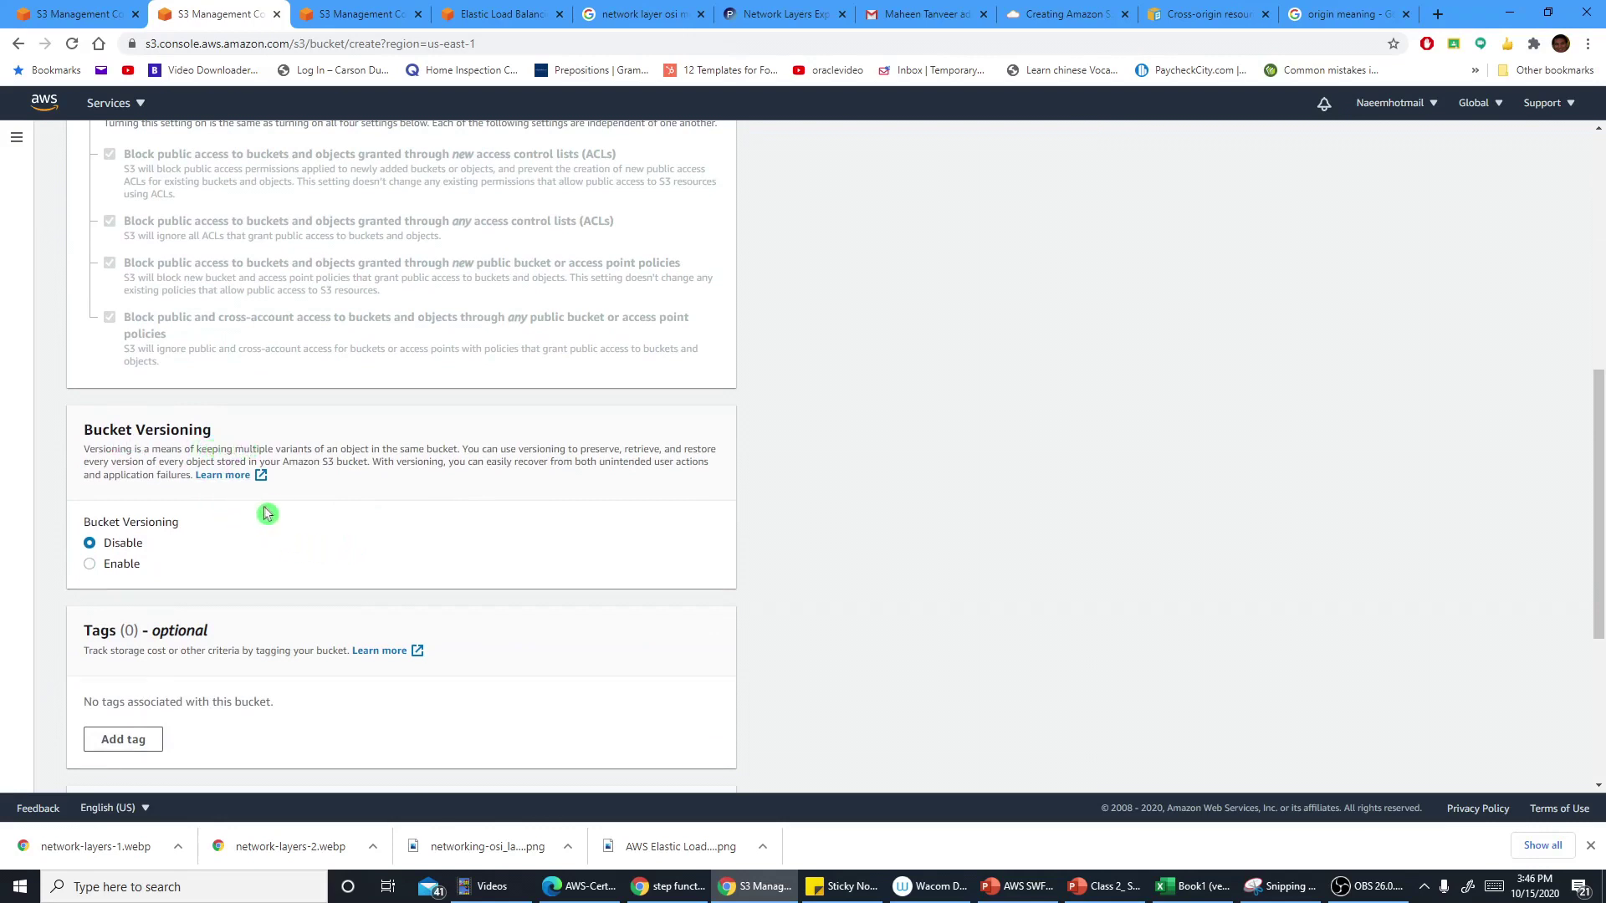
{"action": "left_click", "coordinate": [90, 566]}
{"action": "scroll", "coordinate": [326, 569], "scroll_direction": "down", "scroll_amount": 2}
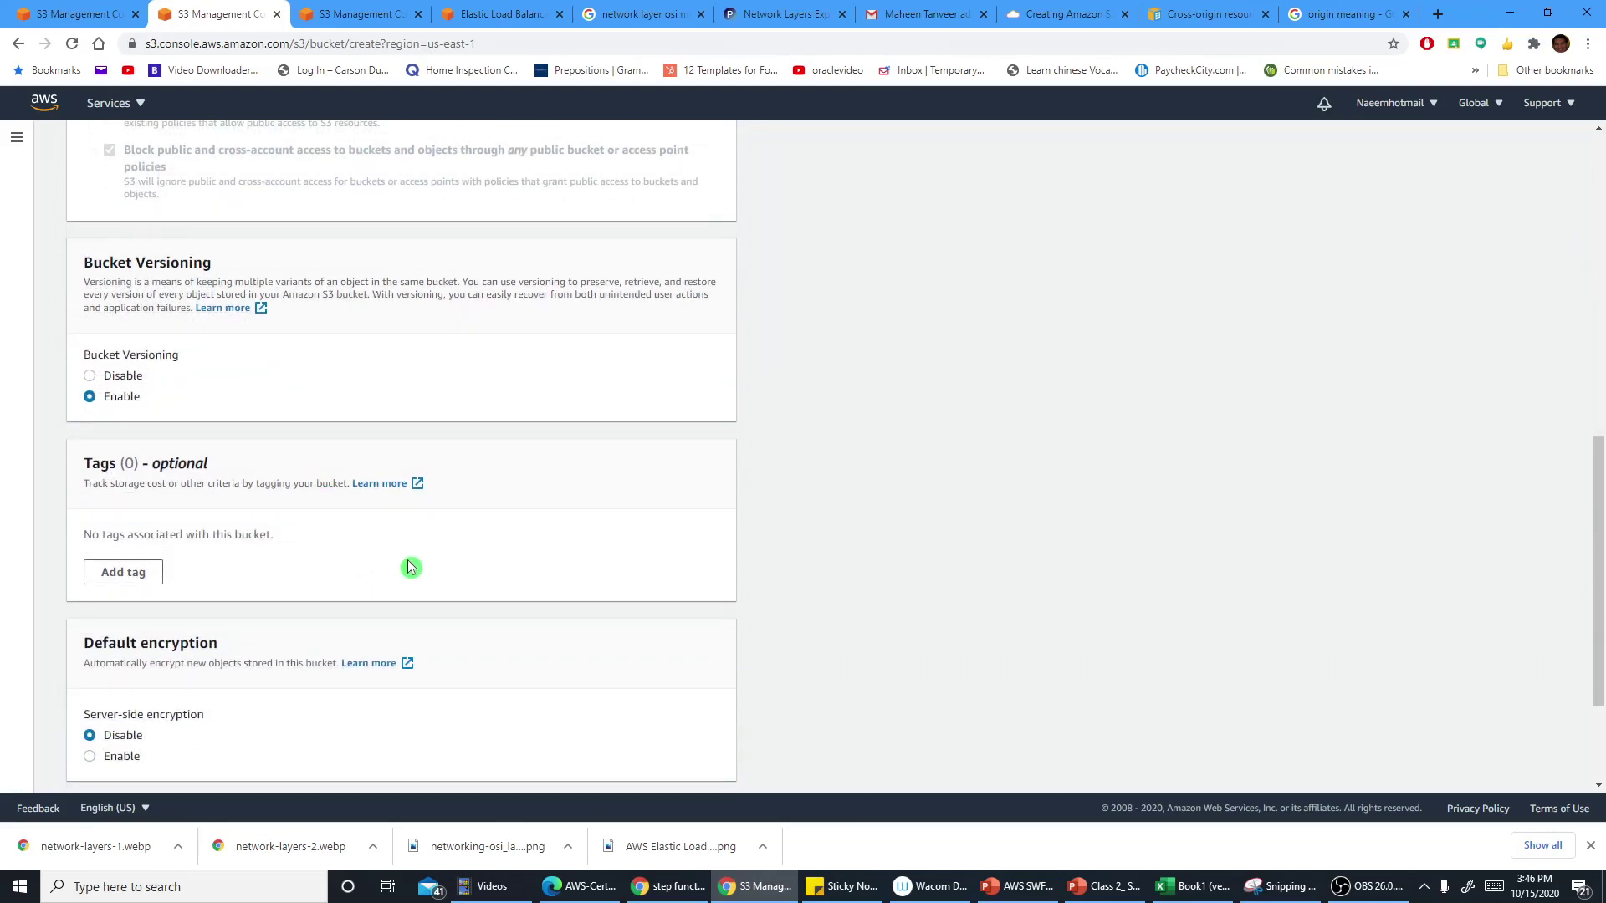
Step: Expand the advanced settings to check Object Lock, leave it disabled, and create the bucket
{"action": "scroll", "coordinate": [411, 568], "scroll_direction": "down", "scroll_amount": 2}
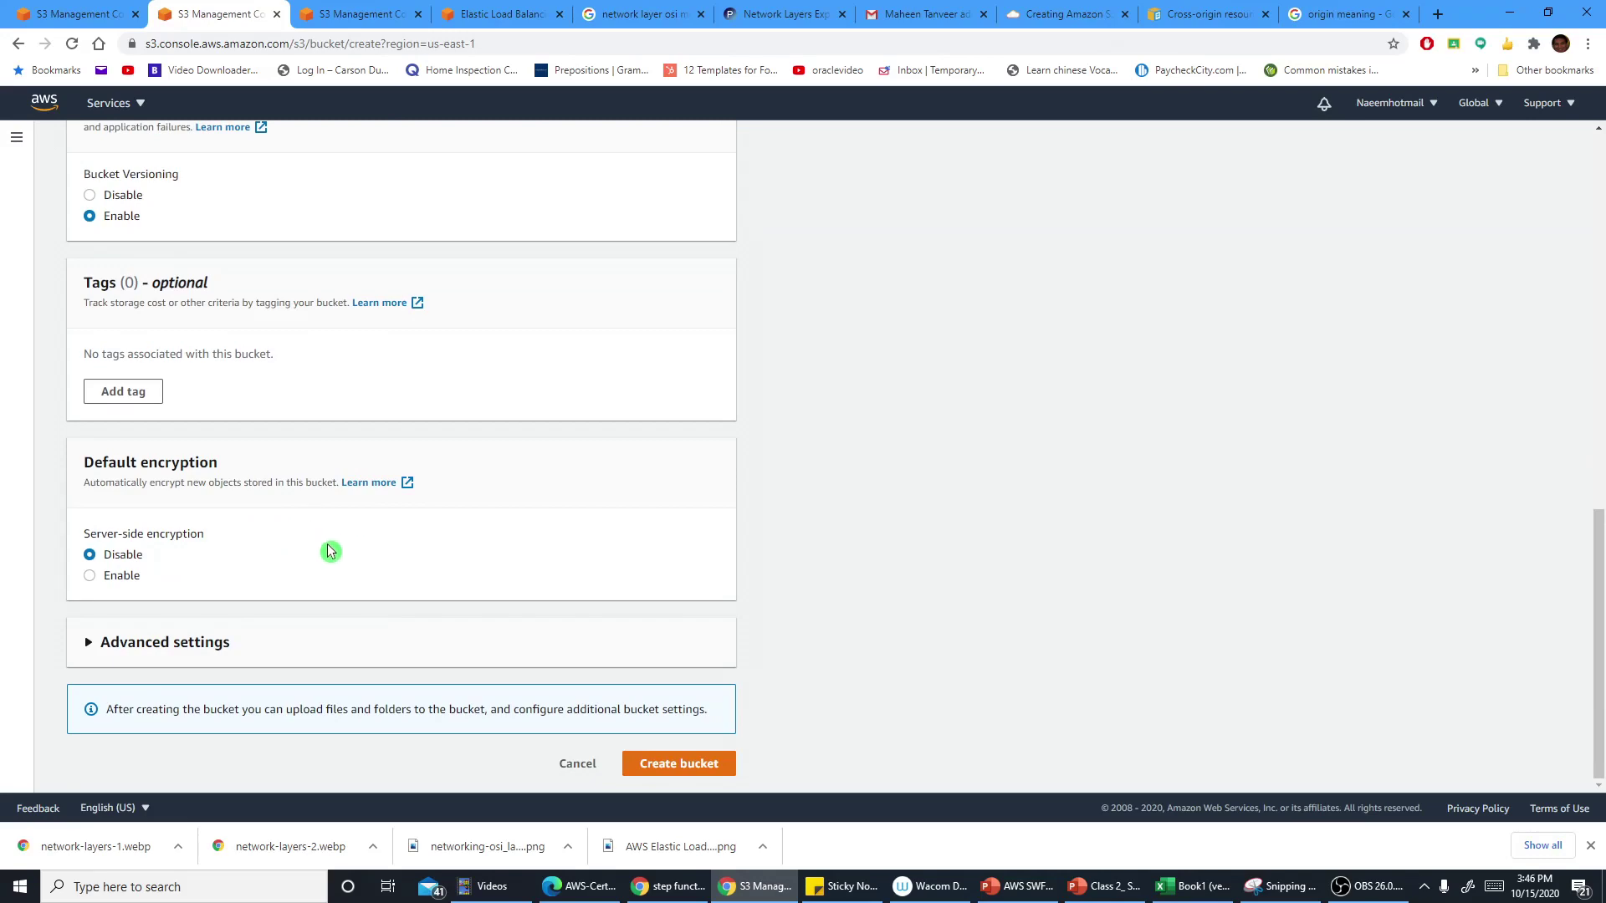
{"action": "left_click", "coordinate": [143, 650]}
{"action": "scroll", "coordinate": [276, 642], "scroll_direction": "down", "scroll_amount": 3}
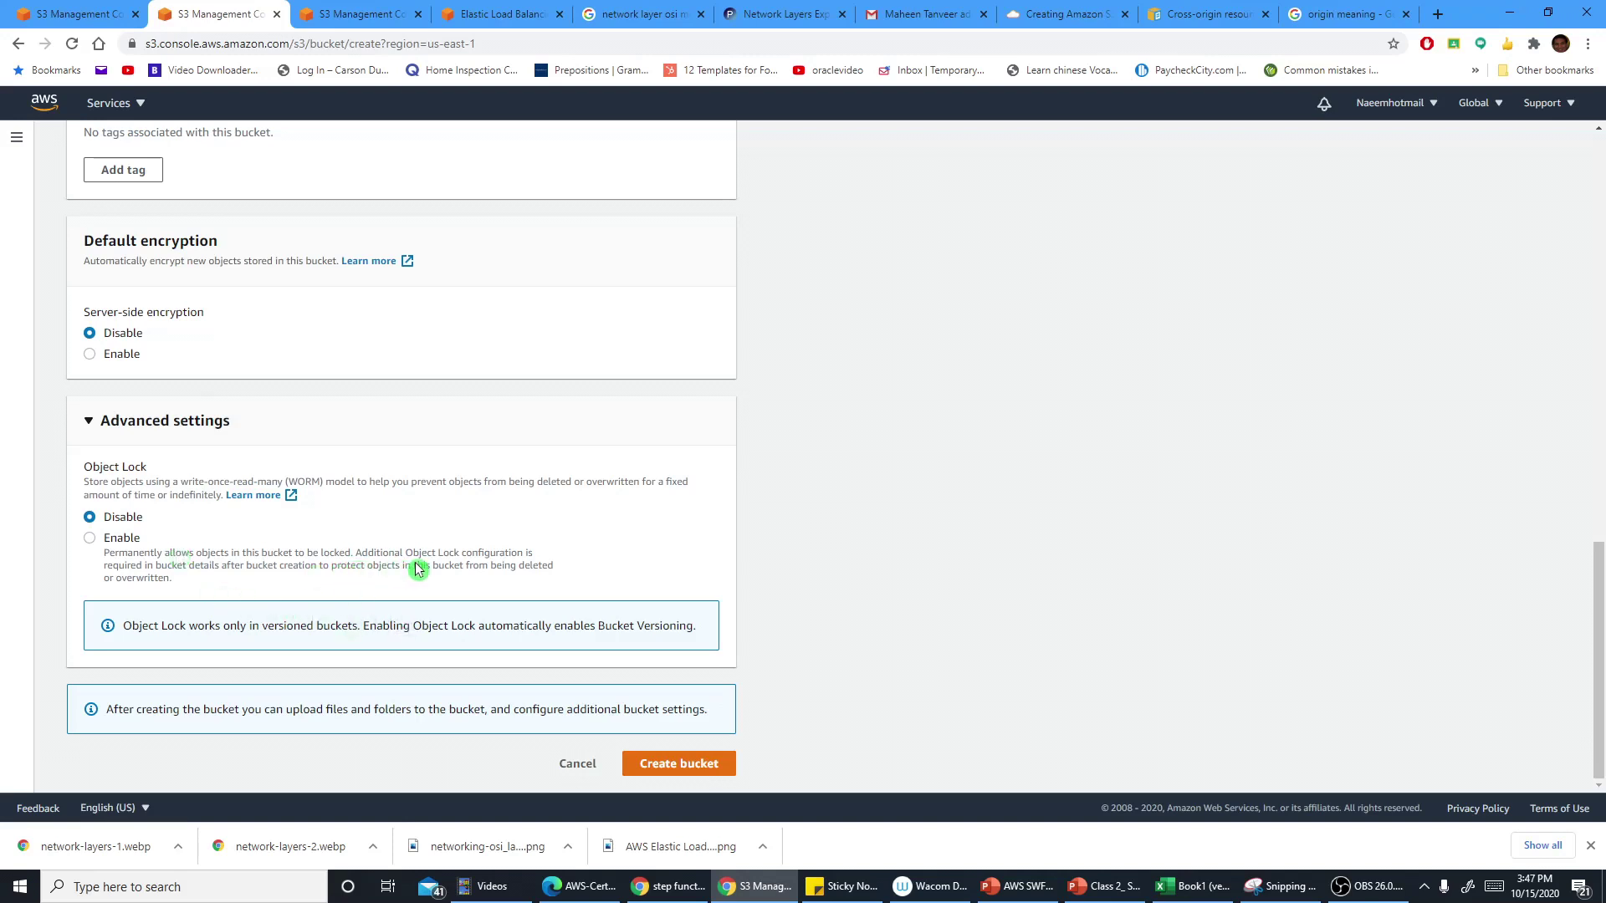
{"action": "left_click", "coordinate": [665, 773]}
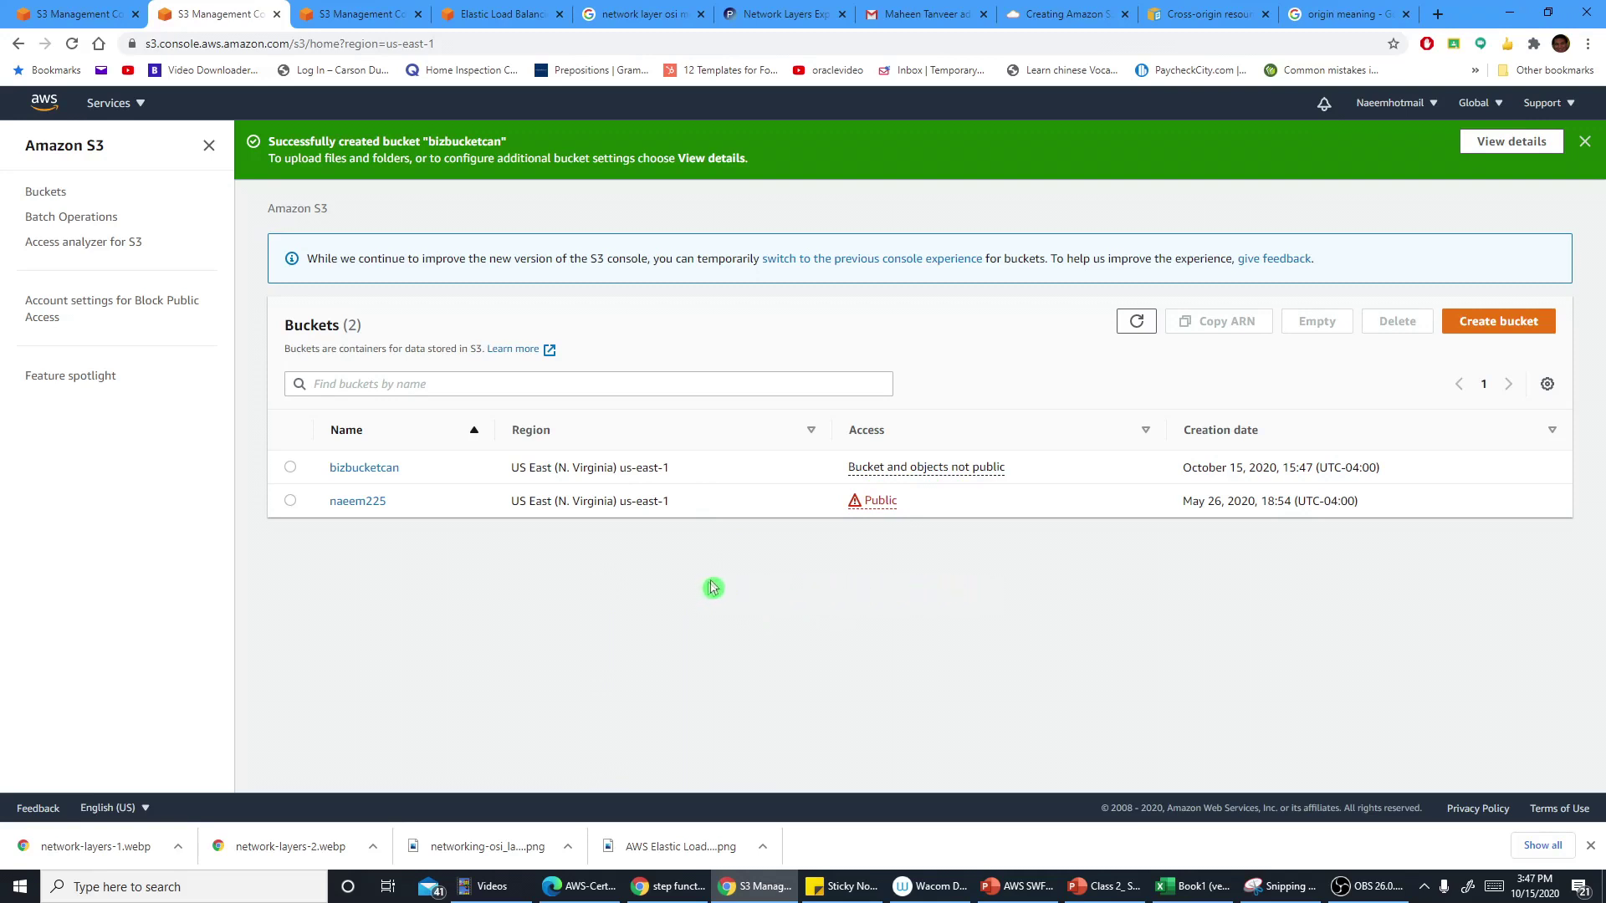
Step: Open the bizbucketcan bucket and examine its properties, from versioning and encryption to the advanced settings
{"action": "left_click", "coordinate": [359, 473]}
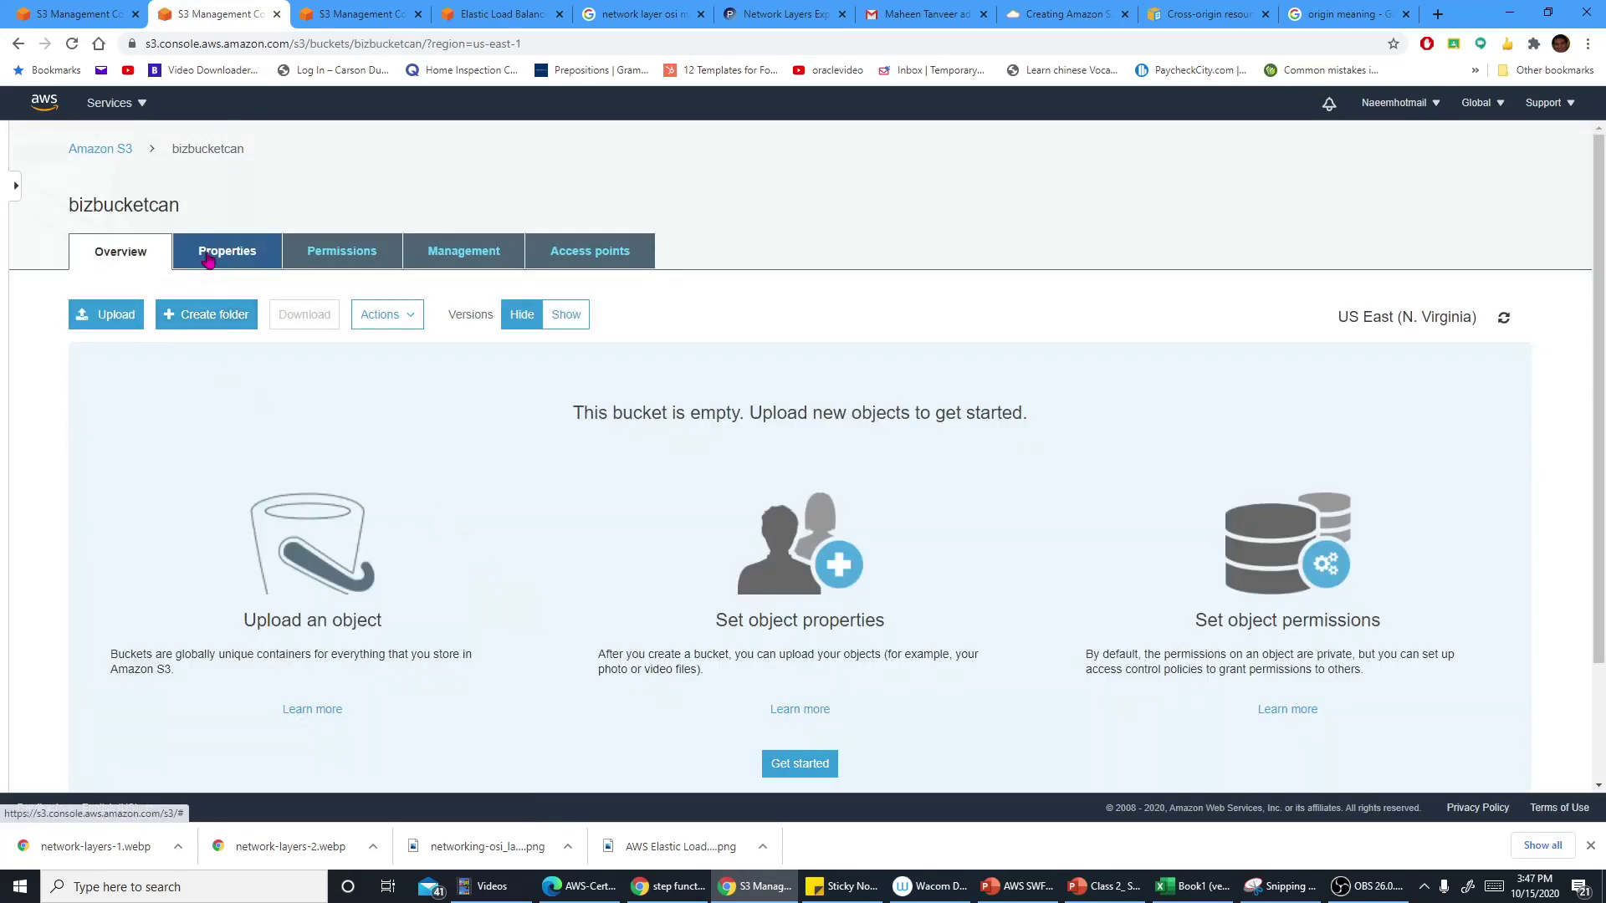
{"action": "left_click", "coordinate": [208, 258]}
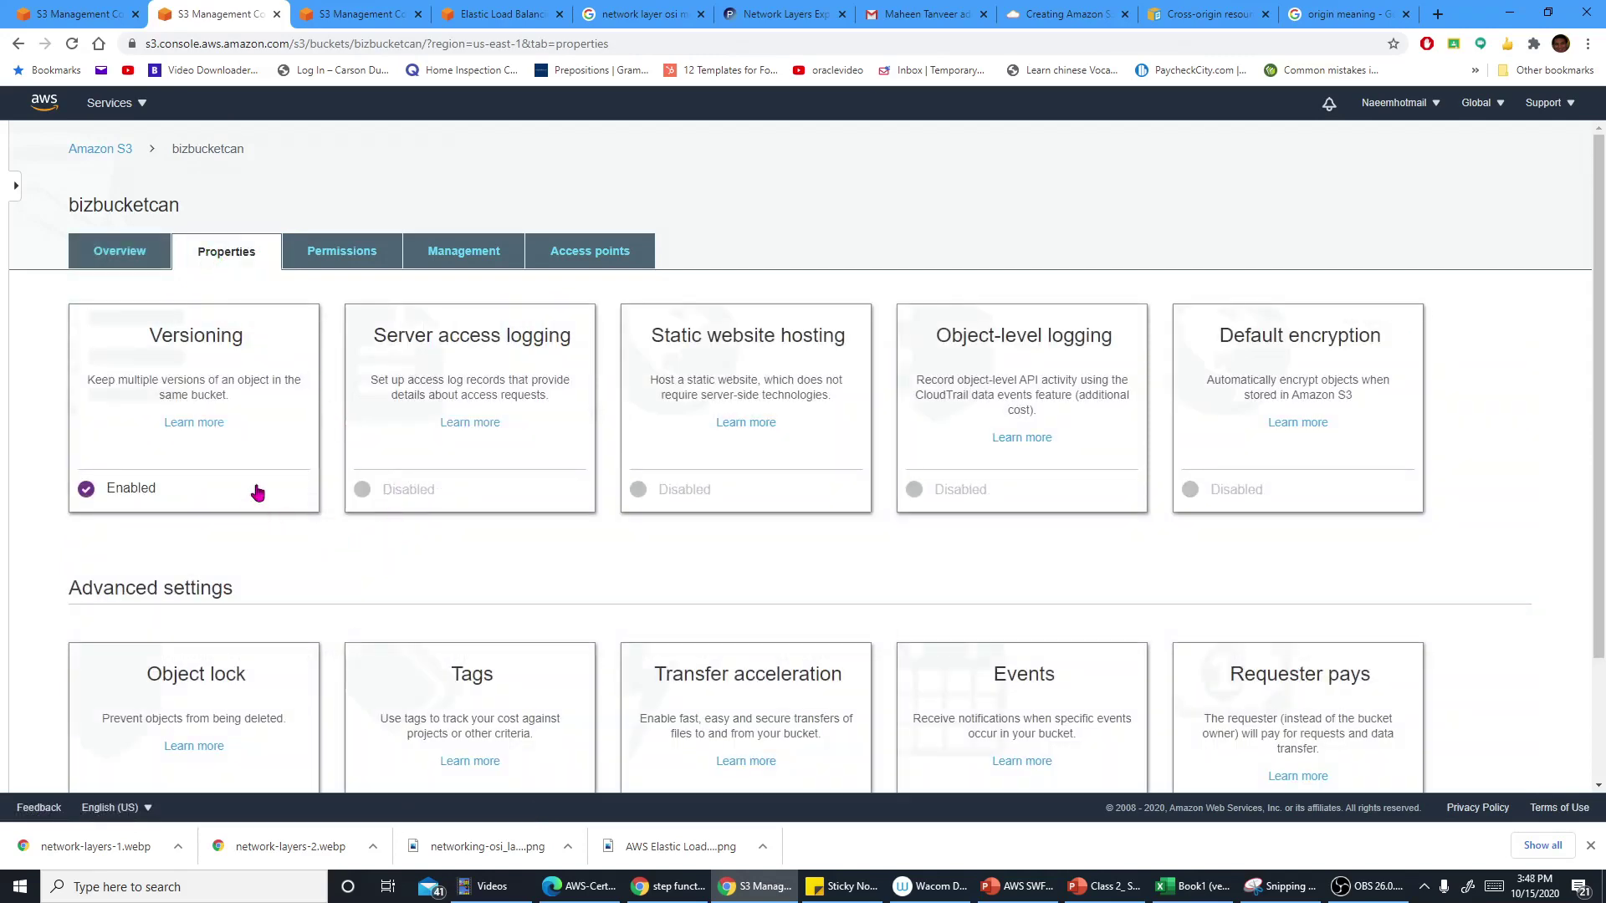
{"action": "scroll", "coordinate": [828, 483], "scroll_direction": "down", "scroll_amount": 2}
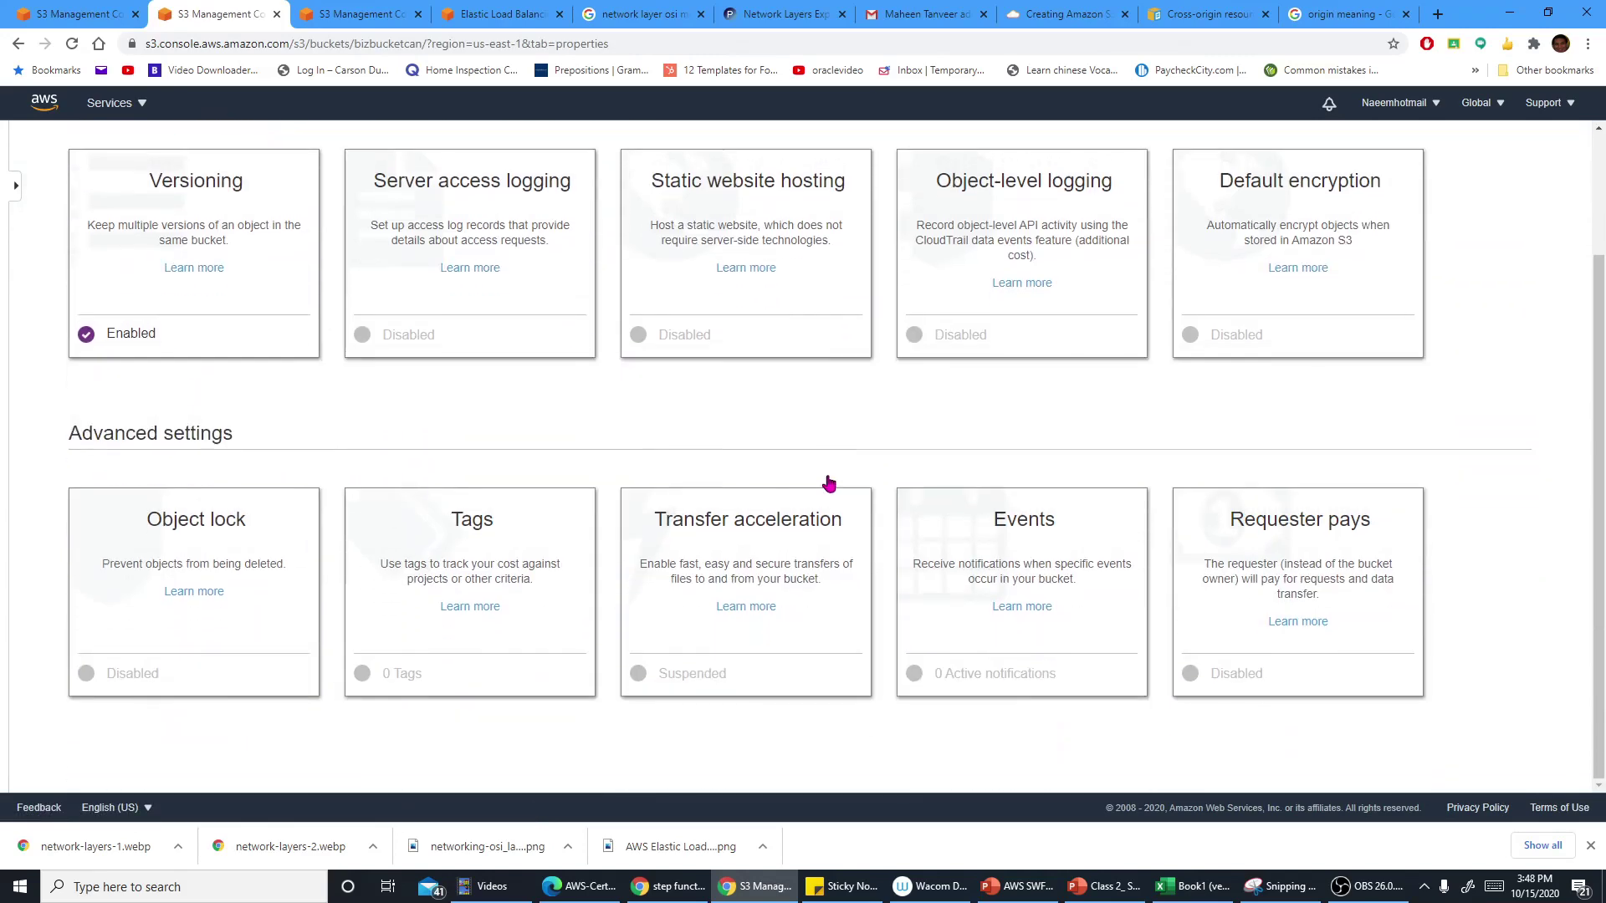
{"action": "scroll", "coordinate": [828, 483], "scroll_direction": "up", "scroll_amount": 2}
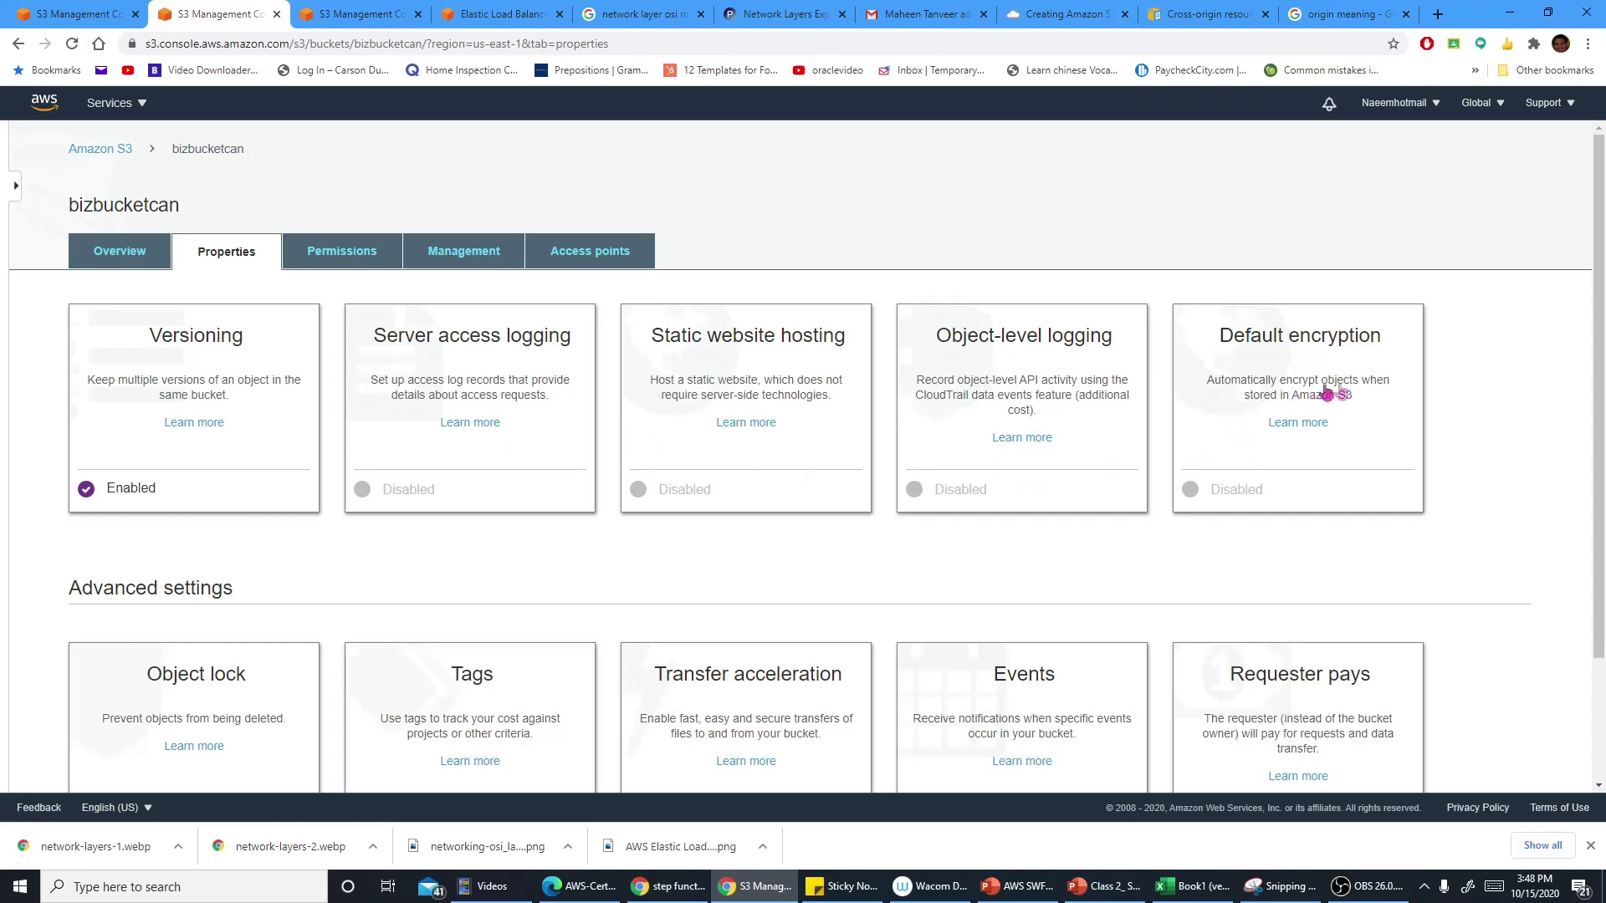
{"action": "scroll", "coordinate": [1392, 410], "scroll_direction": "down", "scroll_amount": 1}
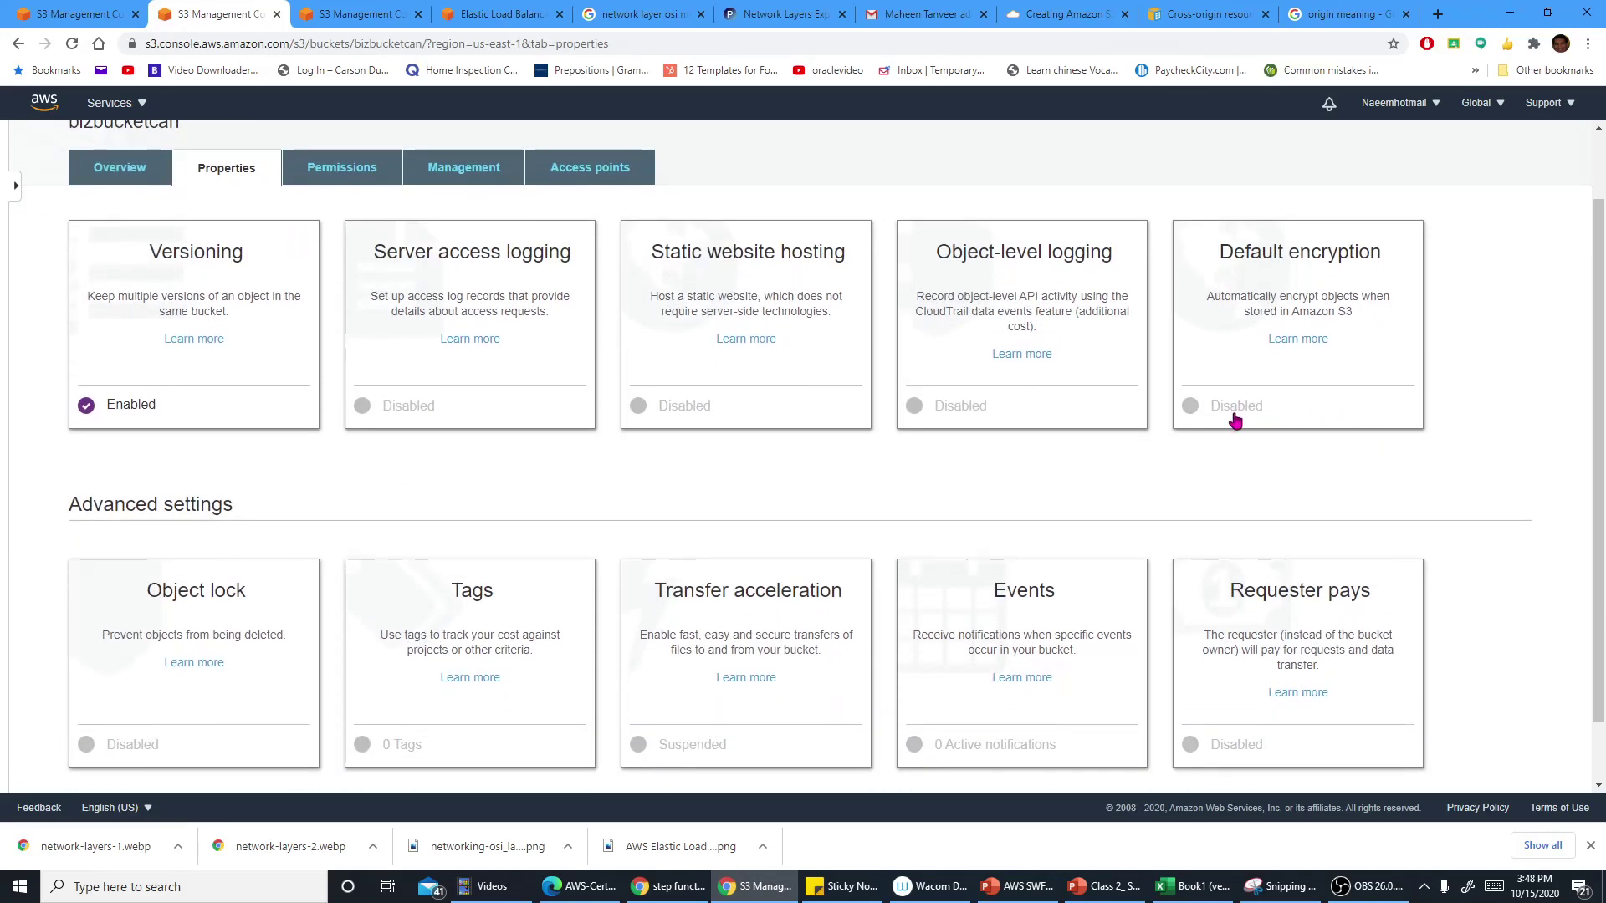
{"action": "scroll", "coordinate": [1235, 420], "scroll_direction": "down", "scroll_amount": 1}
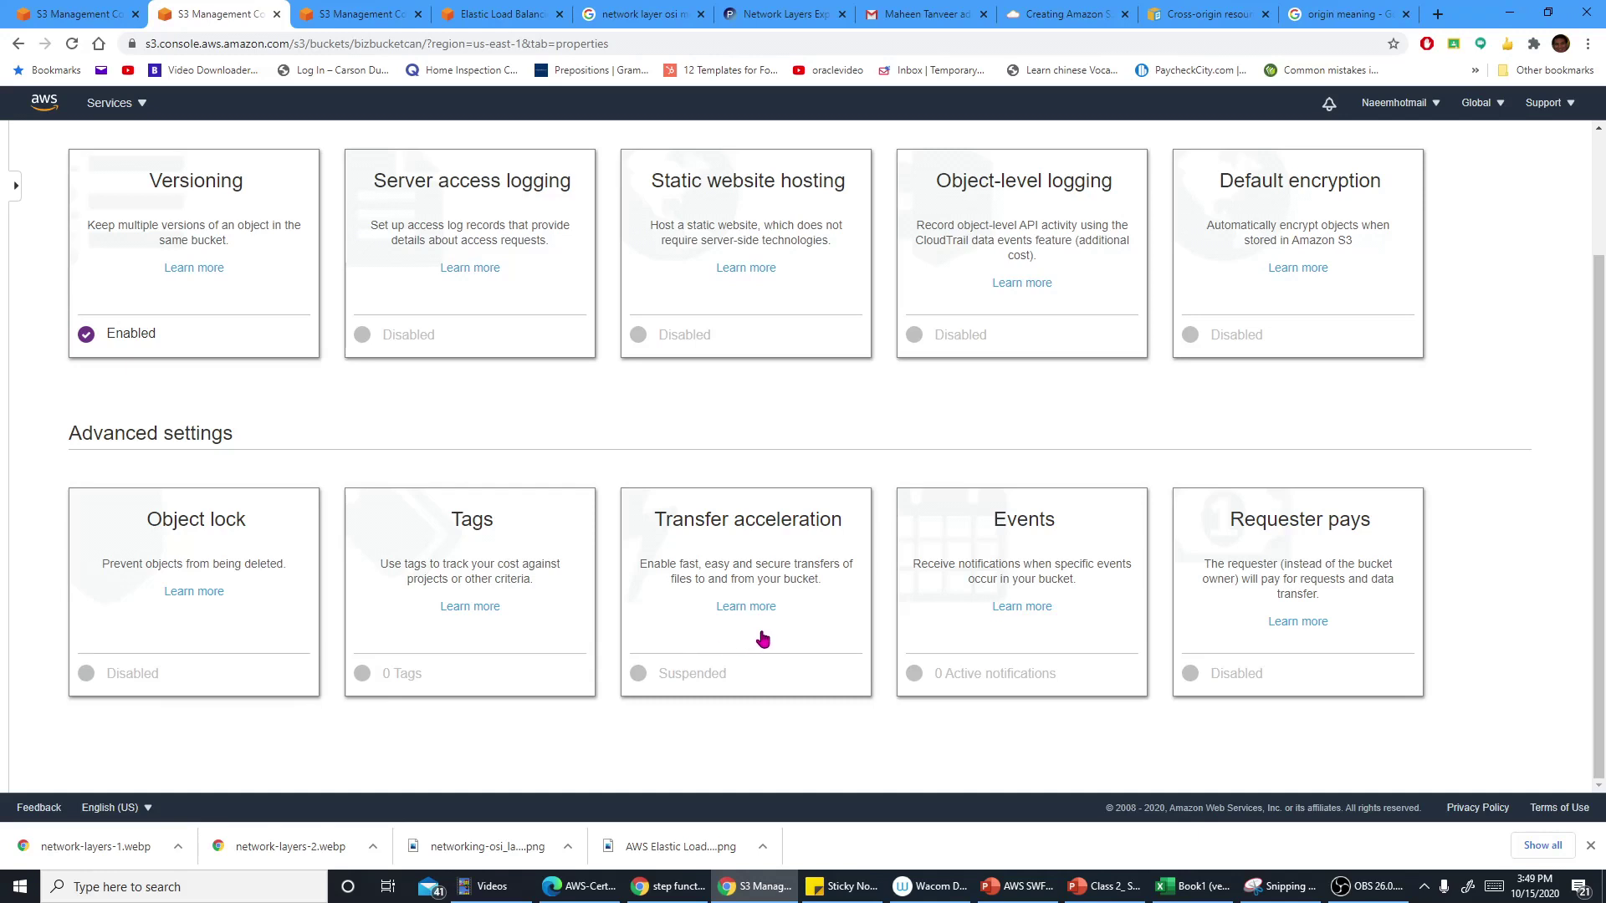
{"action": "left_click", "coordinate": [803, 728]}
{"action": "scroll", "coordinate": [1087, 619], "scroll_direction": "up", "scroll_amount": 2}
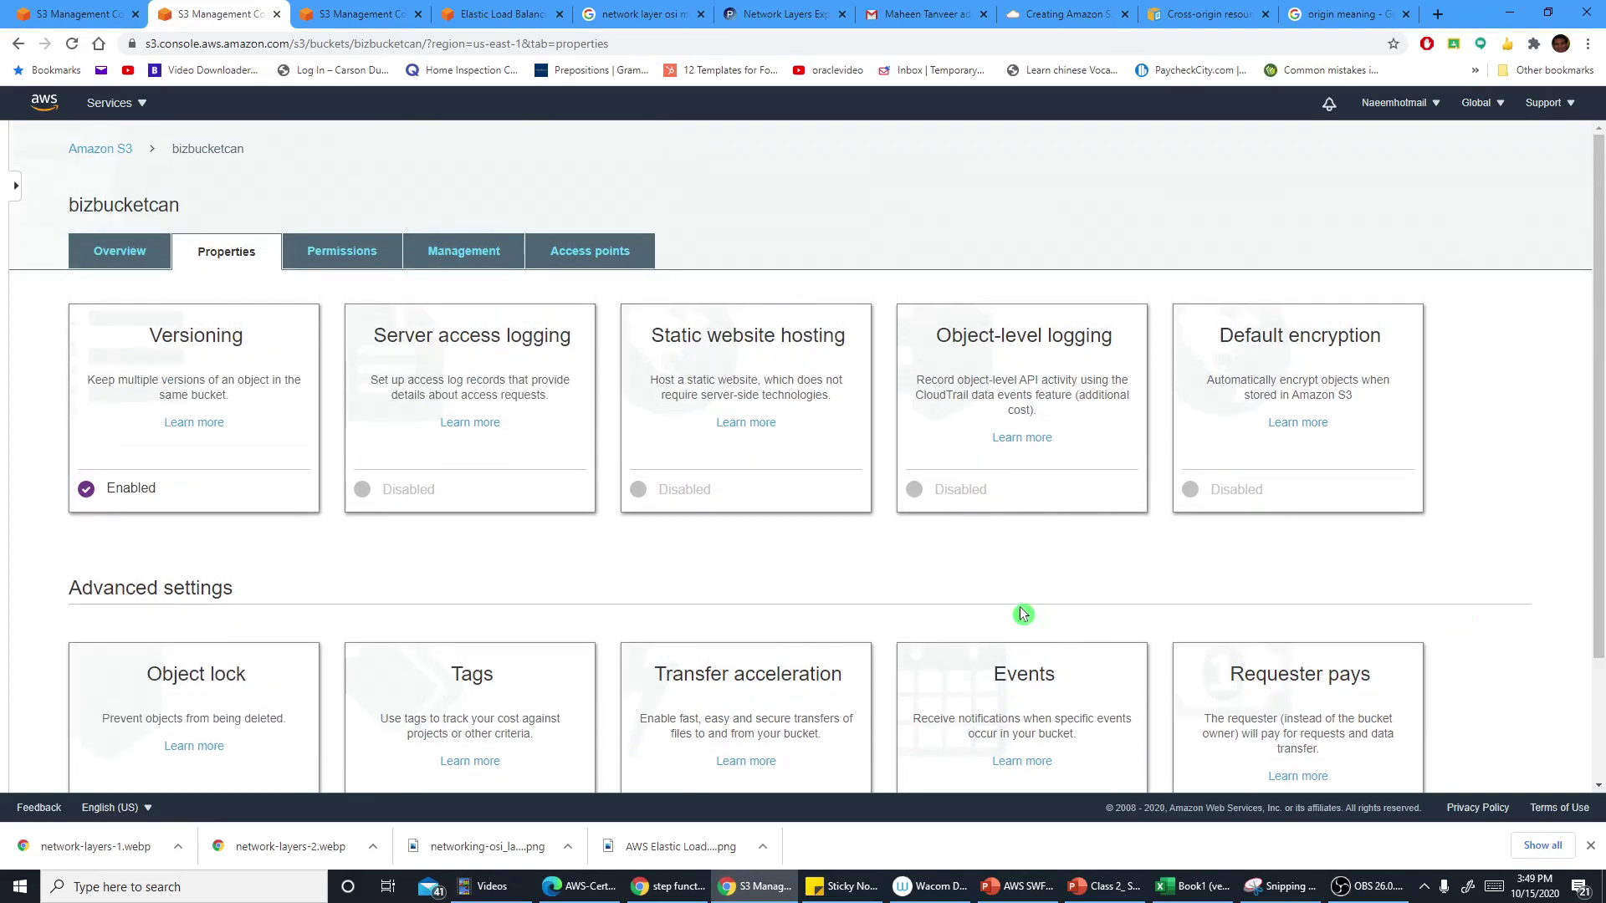
Step: Examine the bucket's permissions: block public access settings, access control list and bucket policy editor
{"action": "left_click", "coordinate": [333, 255]}
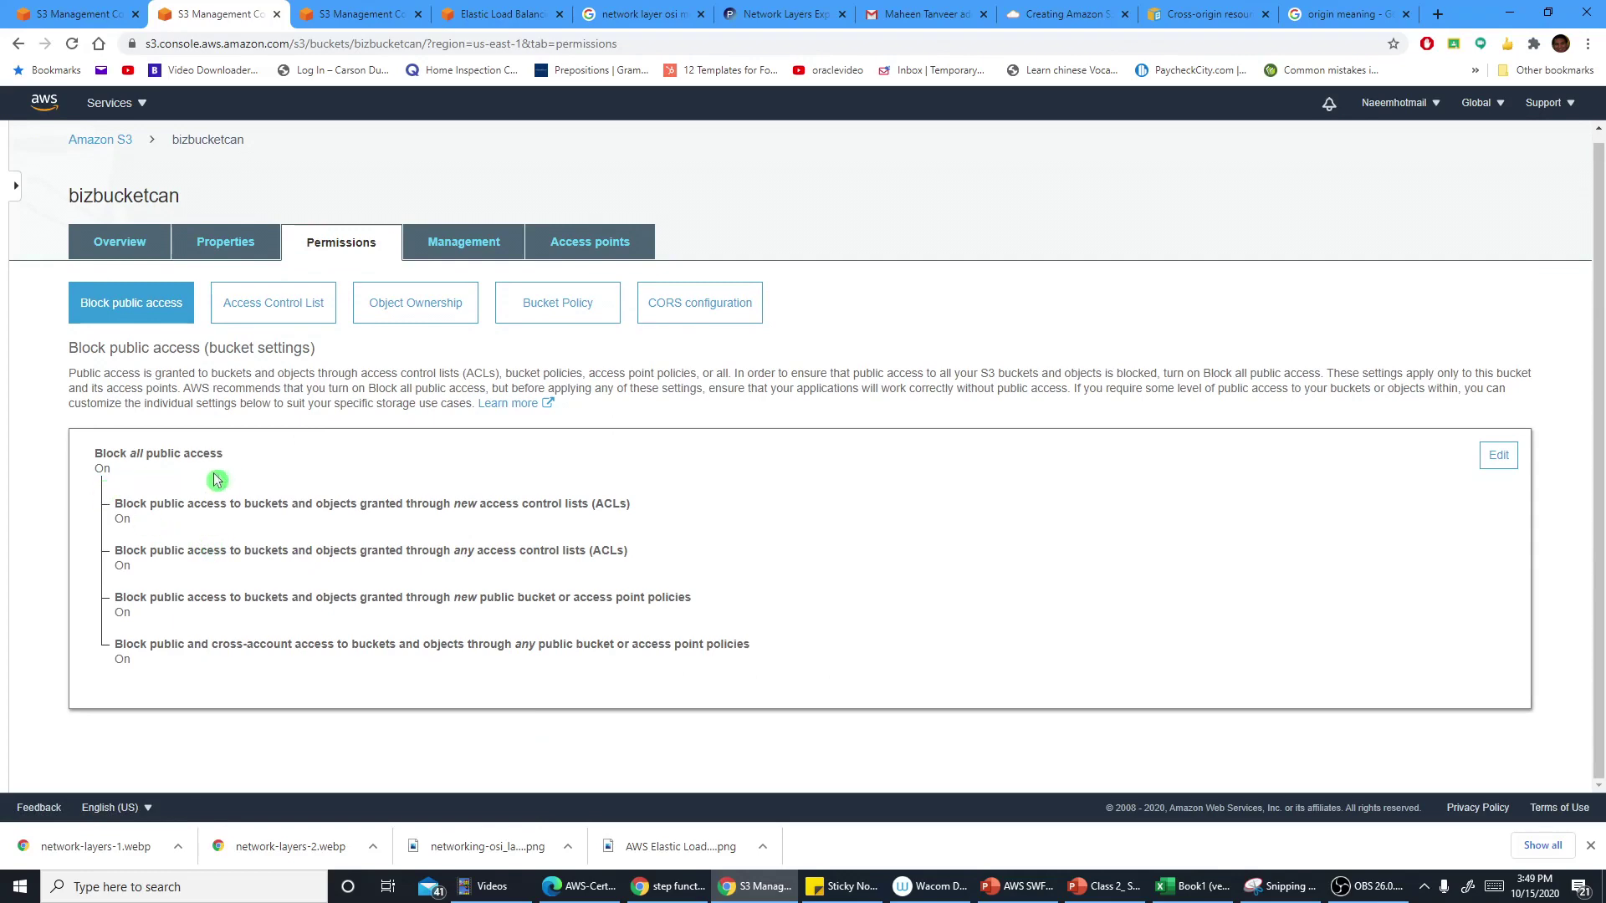
{"action": "left_click", "coordinate": [250, 311]}
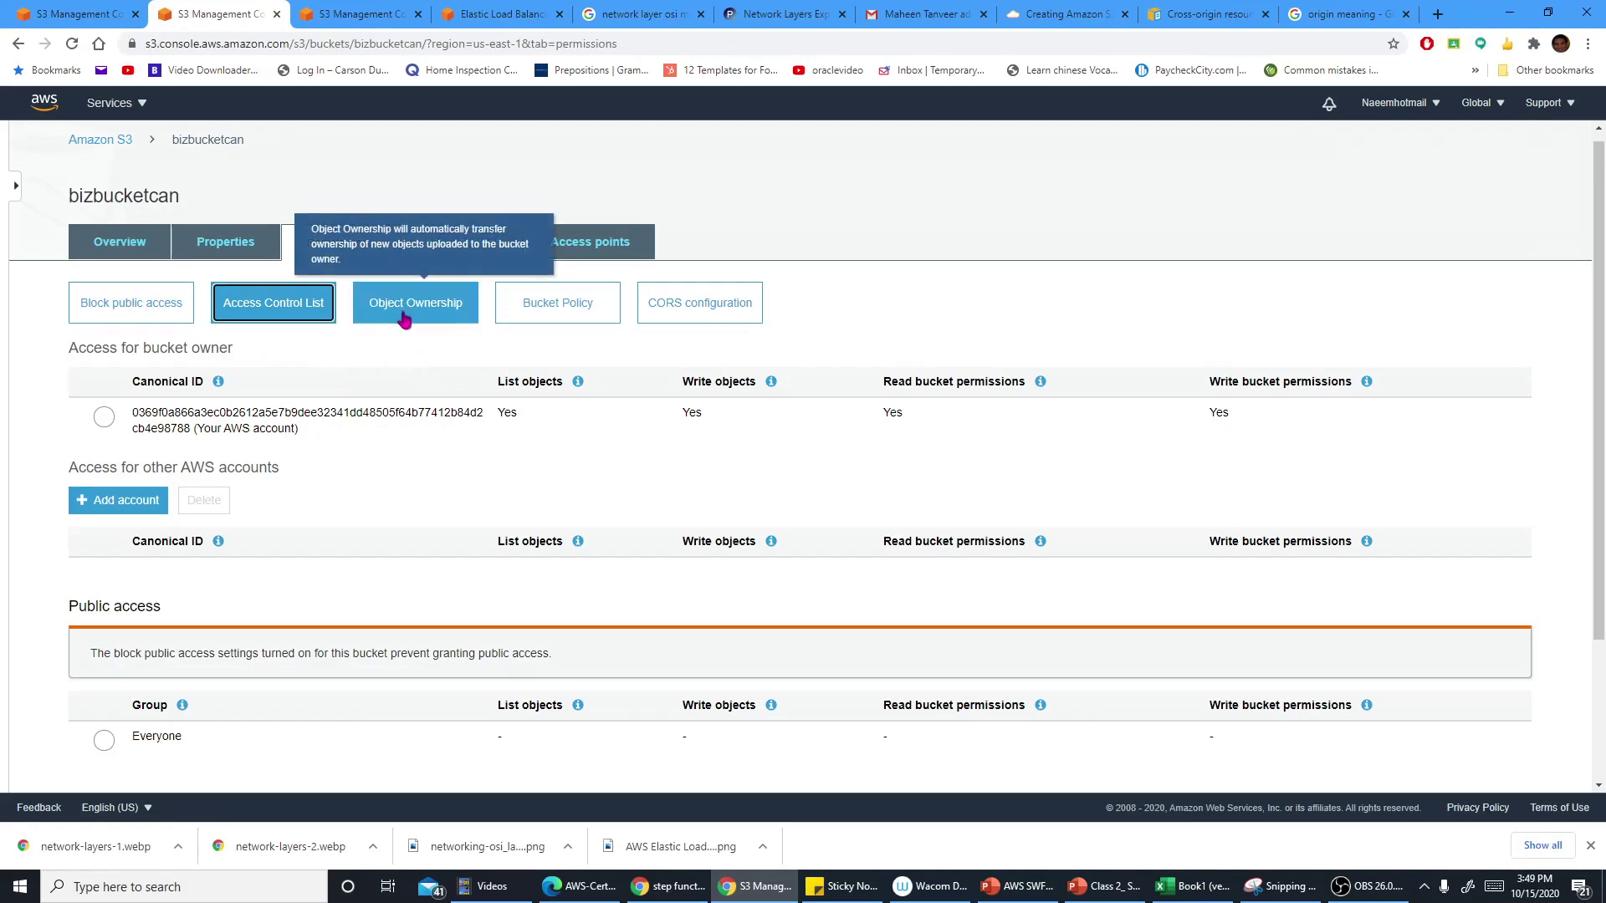
{"action": "left_click", "coordinate": [557, 308]}
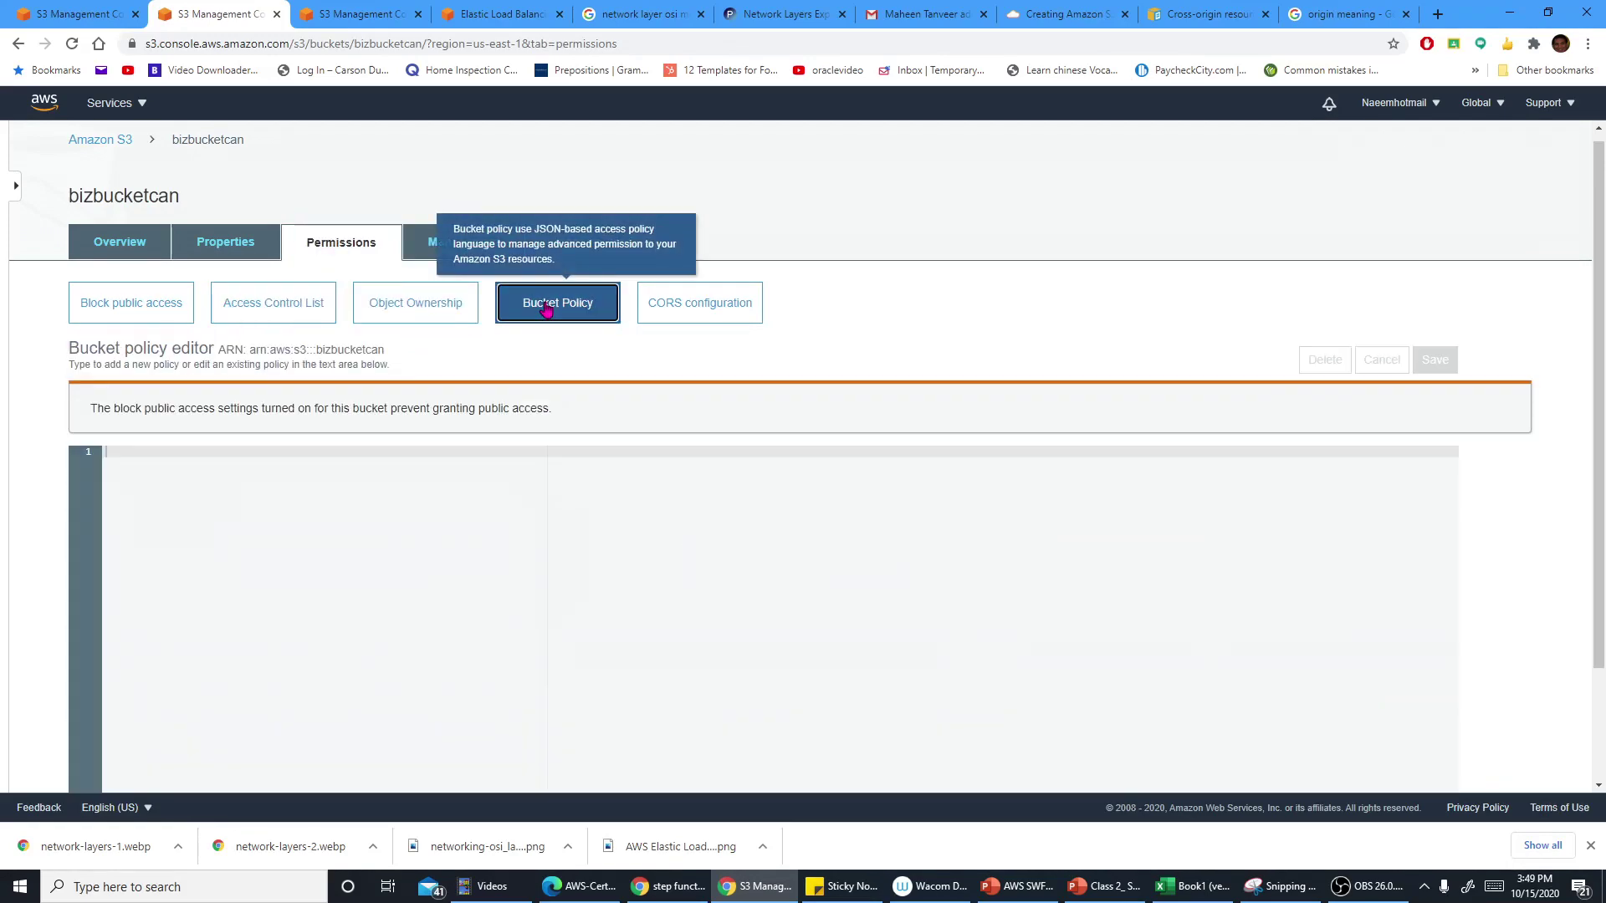
{"action": "scroll", "coordinate": [509, 473], "scroll_direction": "down", "scroll_amount": 1}
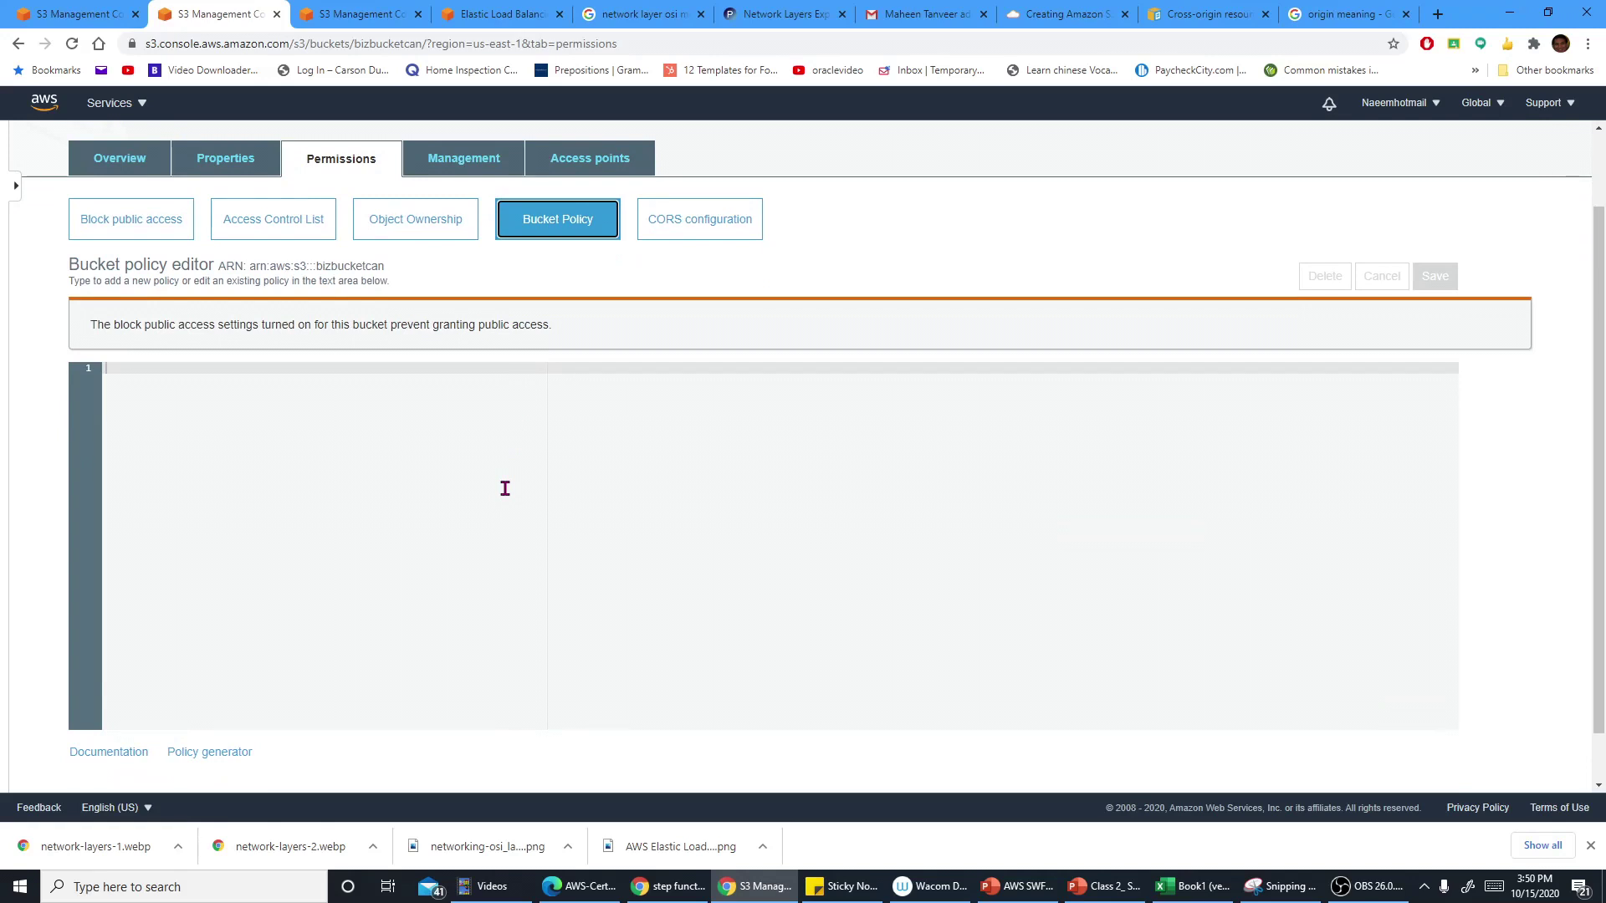
{"action": "scroll", "coordinate": [505, 488], "scroll_direction": "up", "scroll_amount": 1}
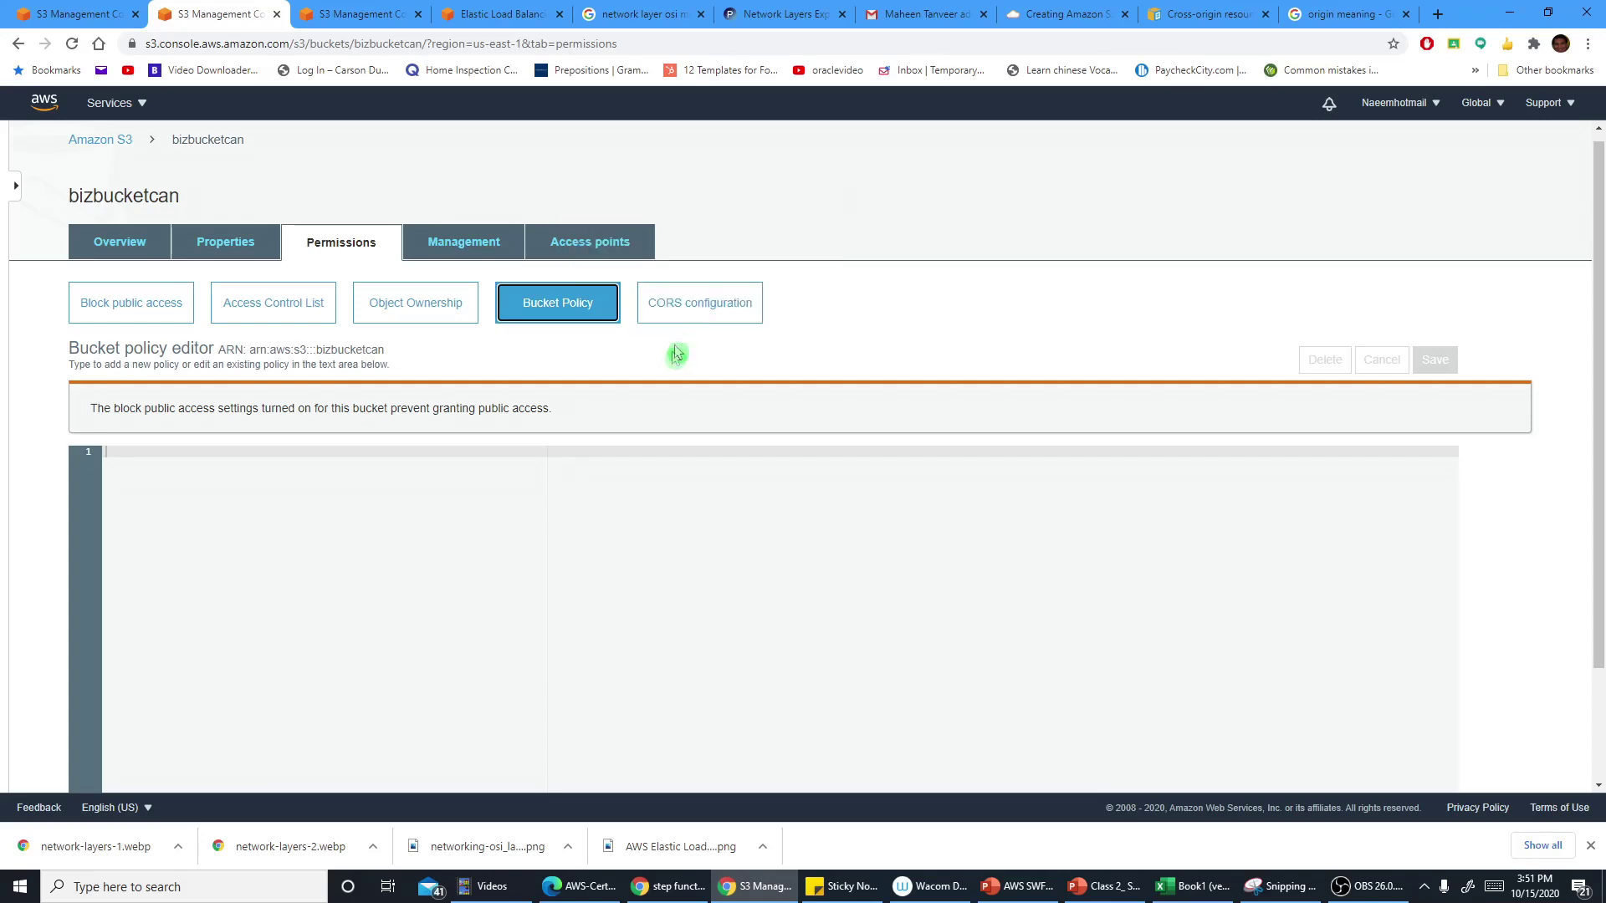
Step: Start an upload to the bizbucketcan bucket, and in File Explorer browse to the Desktop folder CloudComputing > Course Lectures > LABS
{"action": "left_click", "coordinate": [122, 242]}
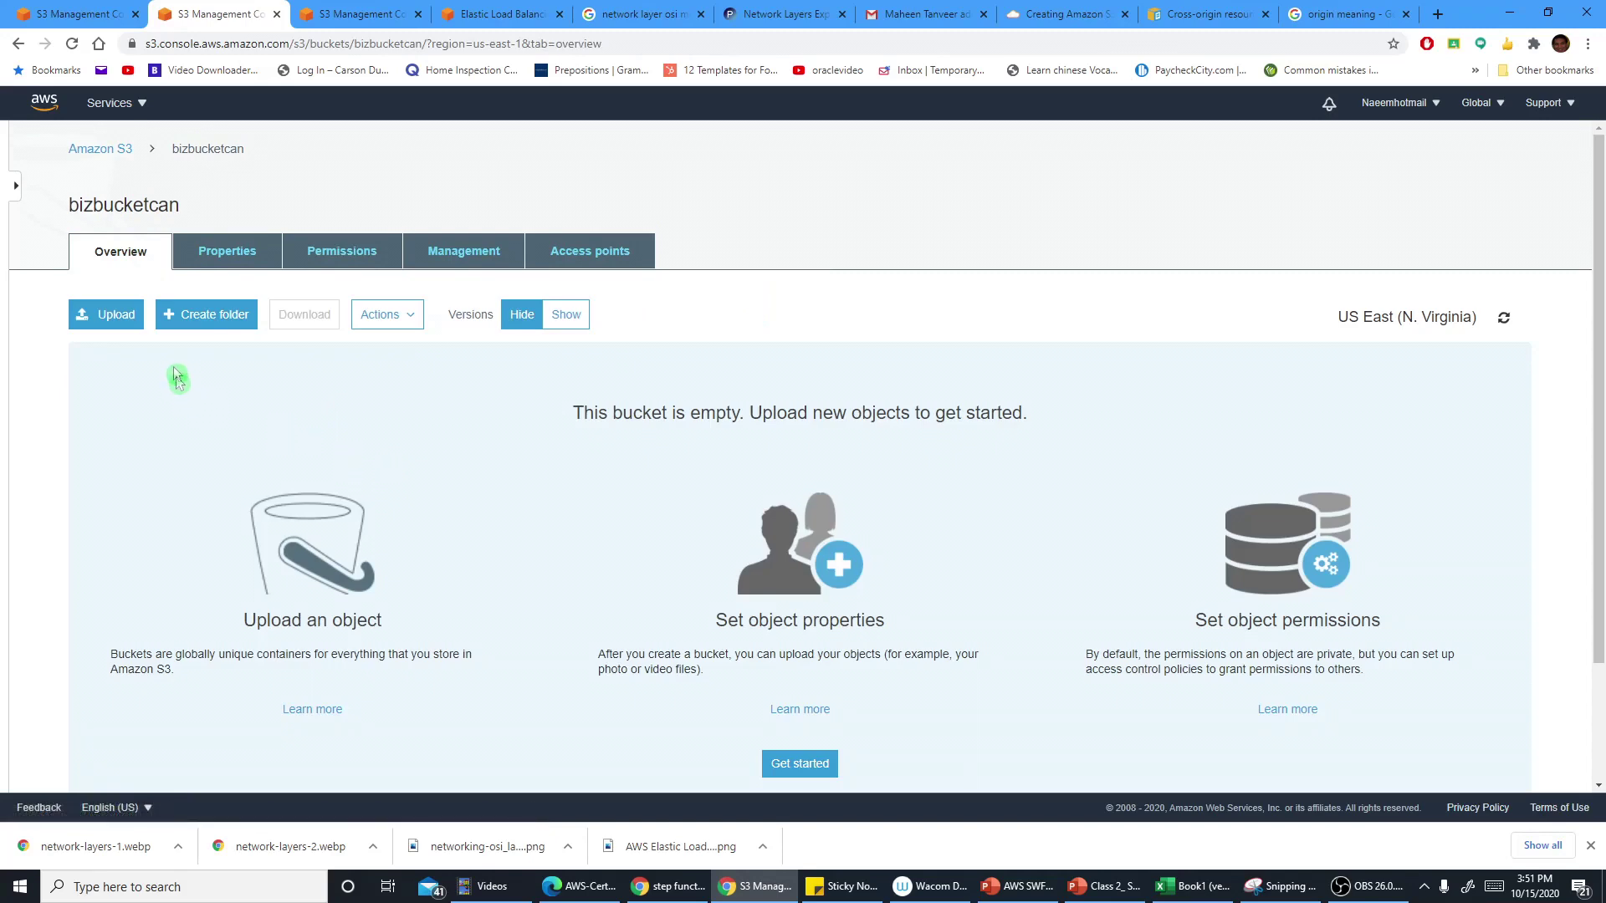
{"action": "left_click", "coordinate": [108, 316]}
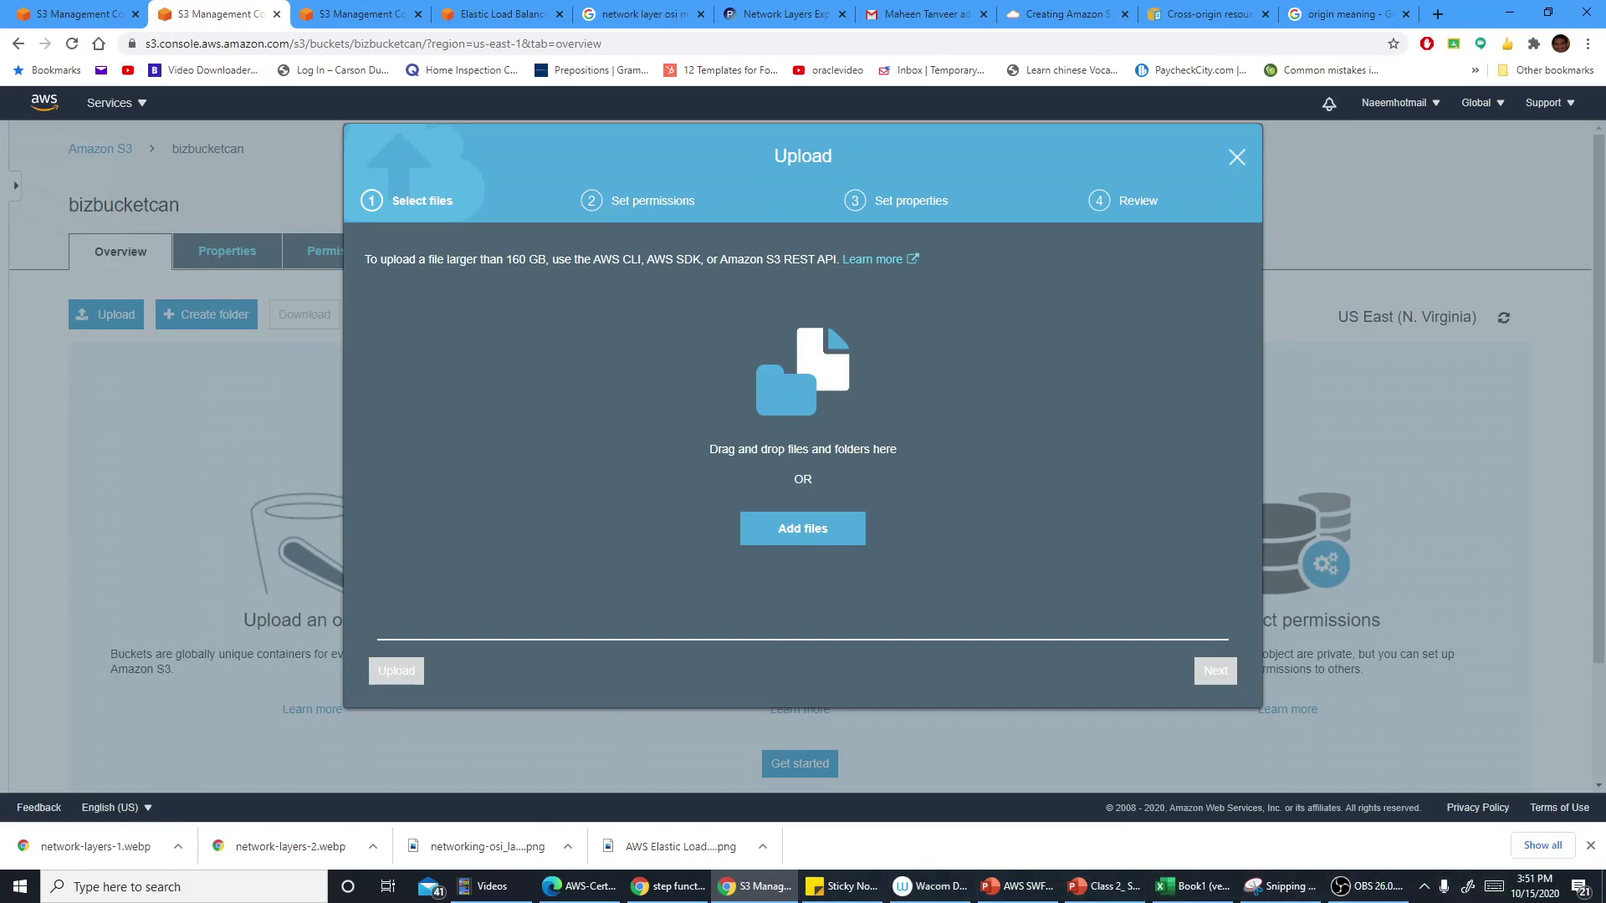
{"action": "left_click", "coordinate": [489, 885]}
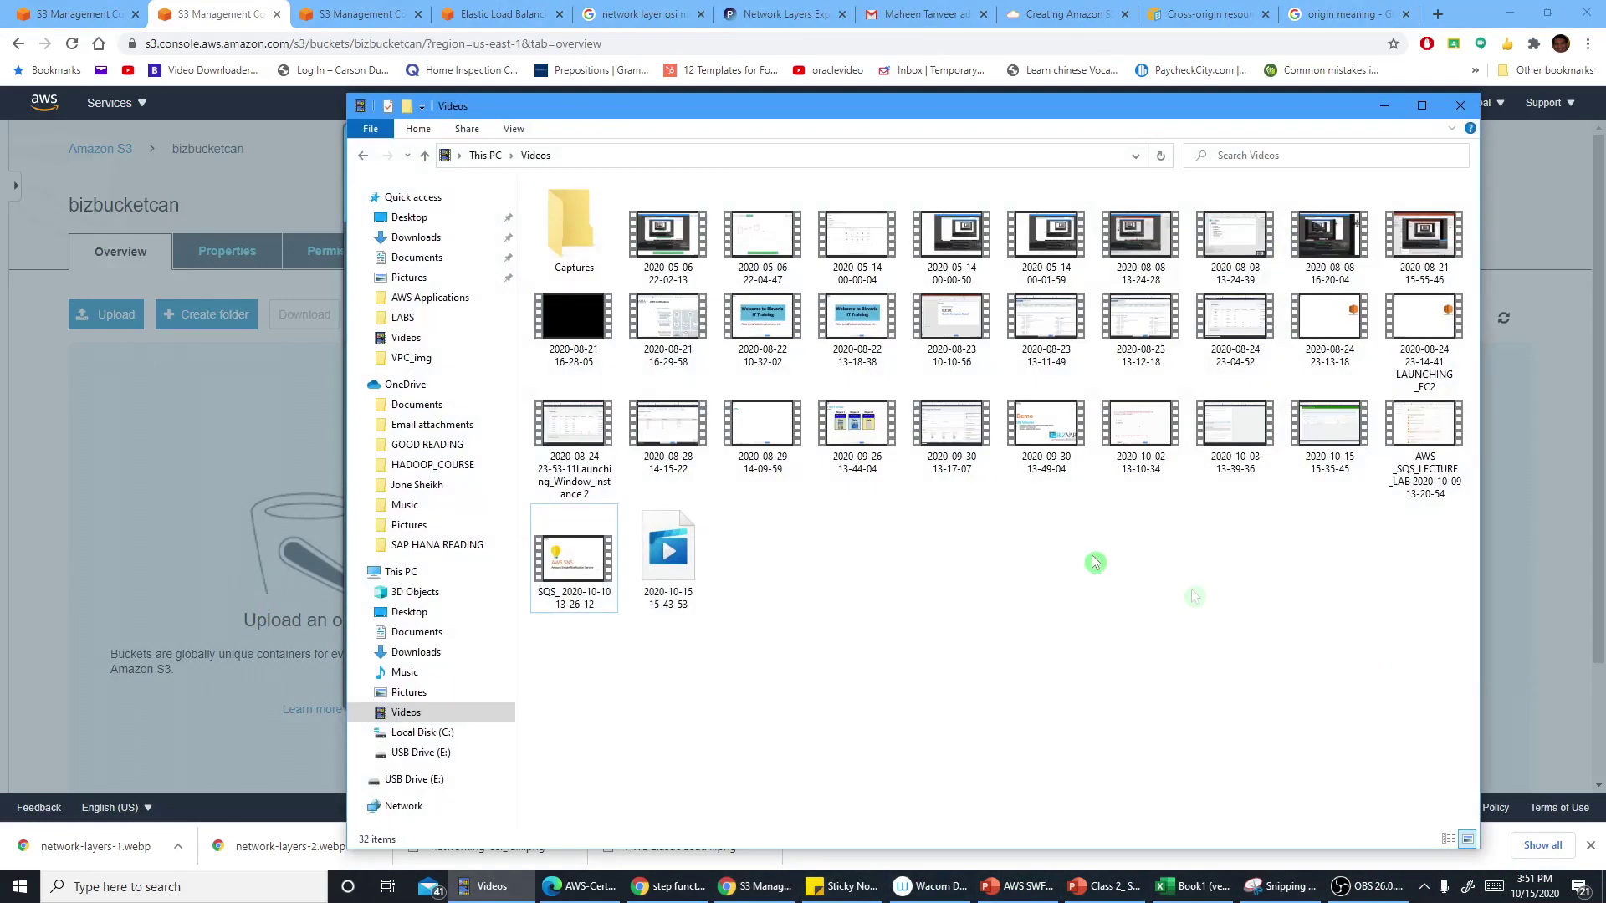
{"action": "left_click", "coordinate": [414, 219]}
{"action": "double_click", "coordinate": [576, 231]}
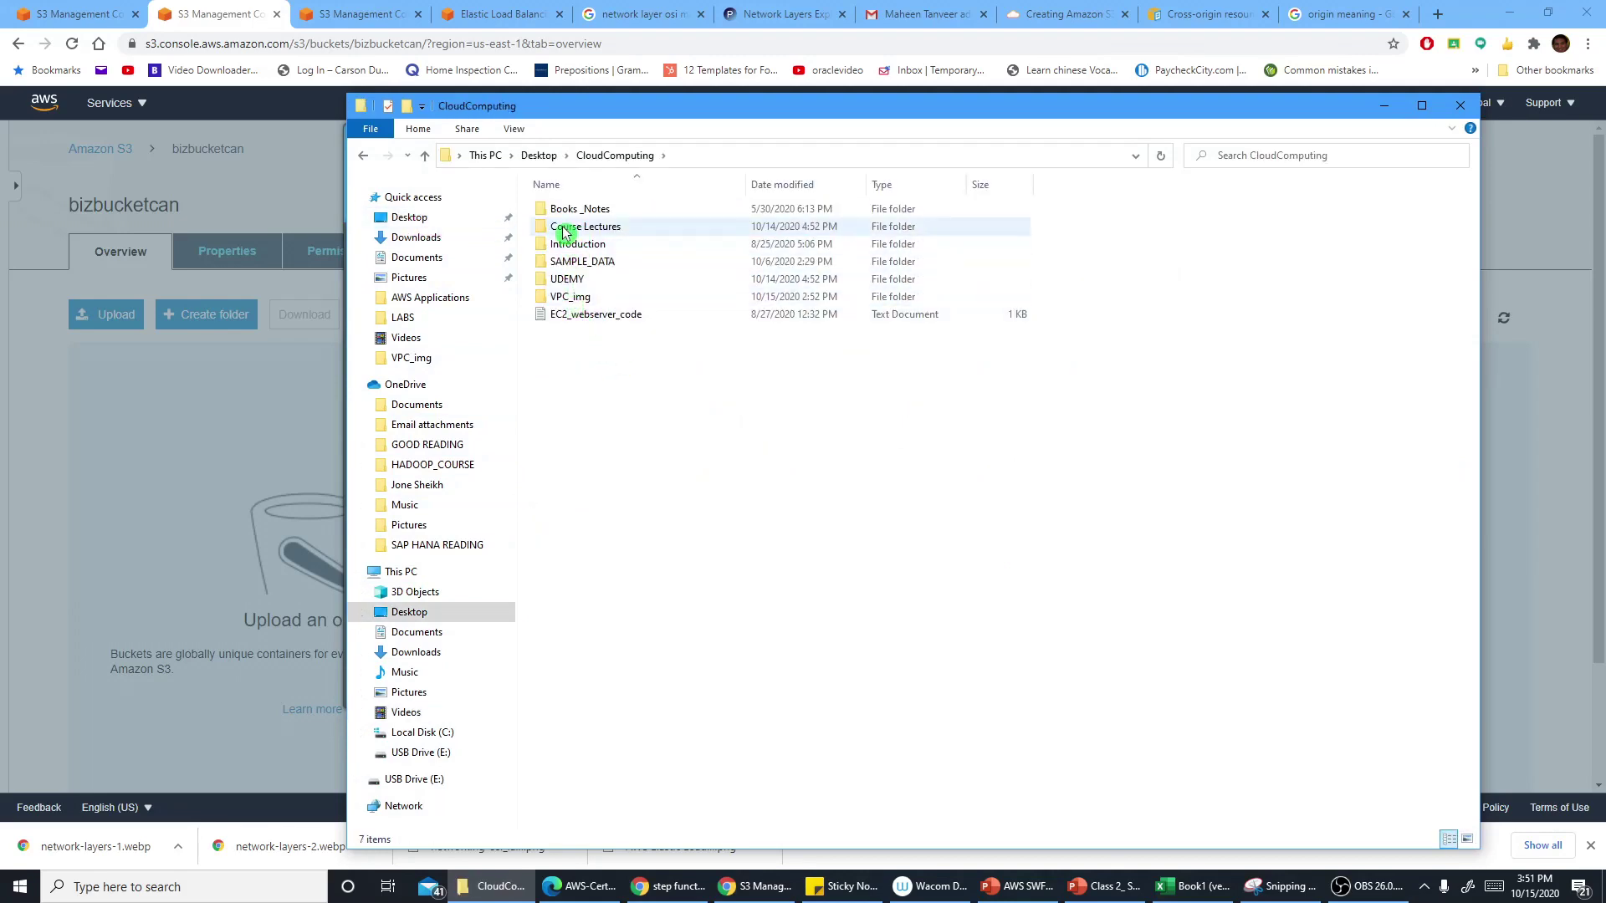
{"action": "double_click", "coordinate": [563, 232]}
{"action": "double_click", "coordinate": [555, 352]}
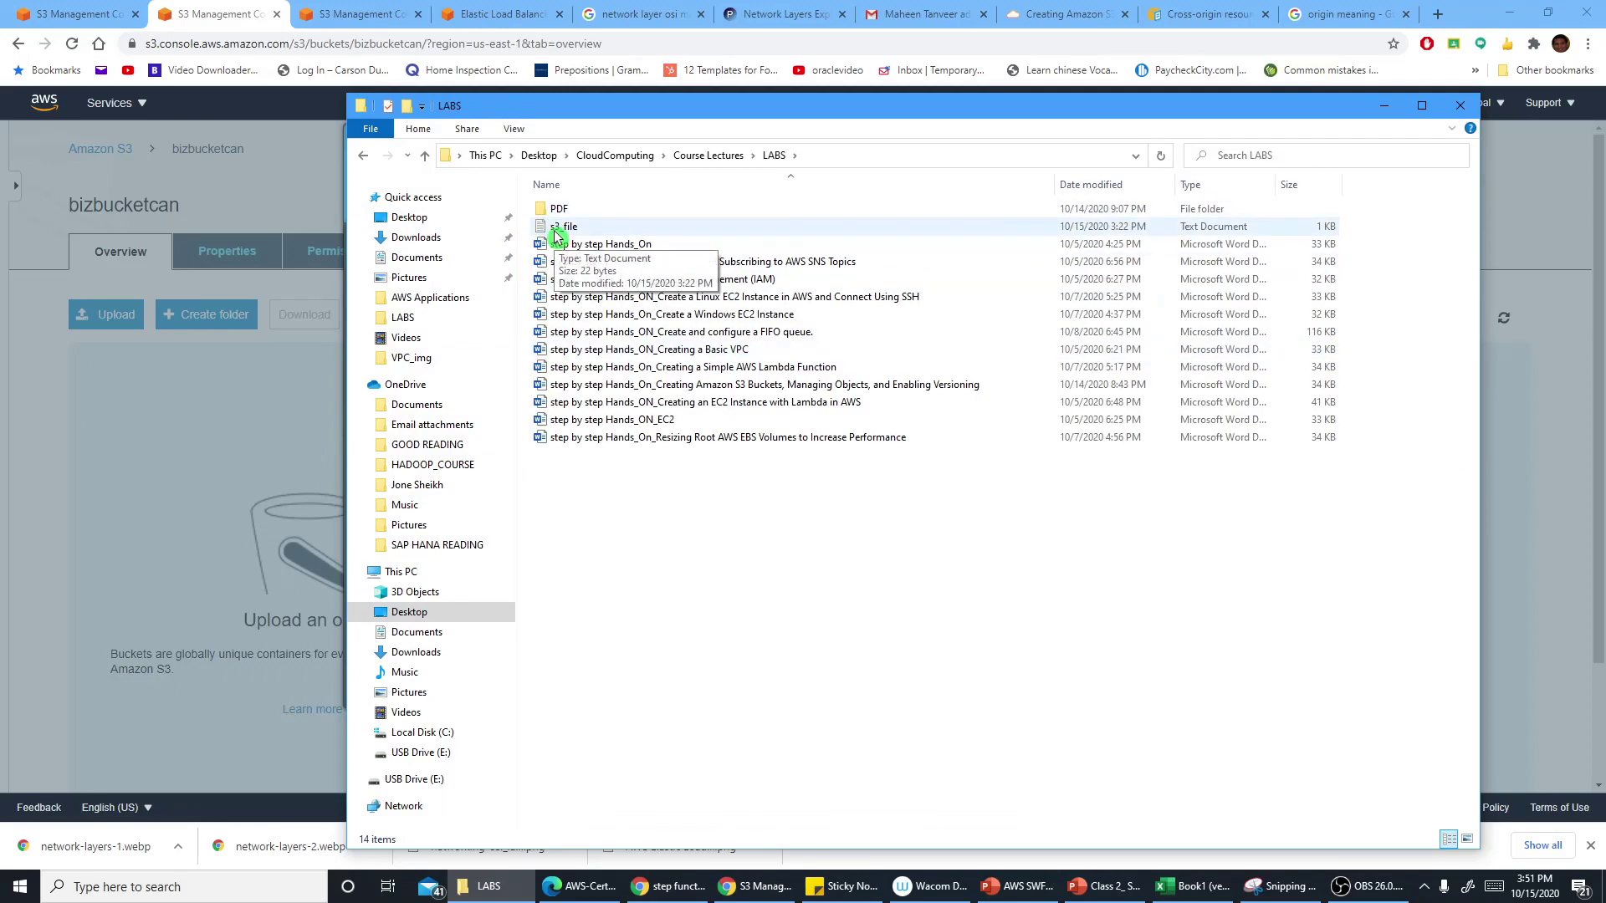
Step: Edit the local s3_file text document to read "This is my S3 1st file", save it and return to the upload dialog
{"action": "double_click", "coordinate": [554, 231]}
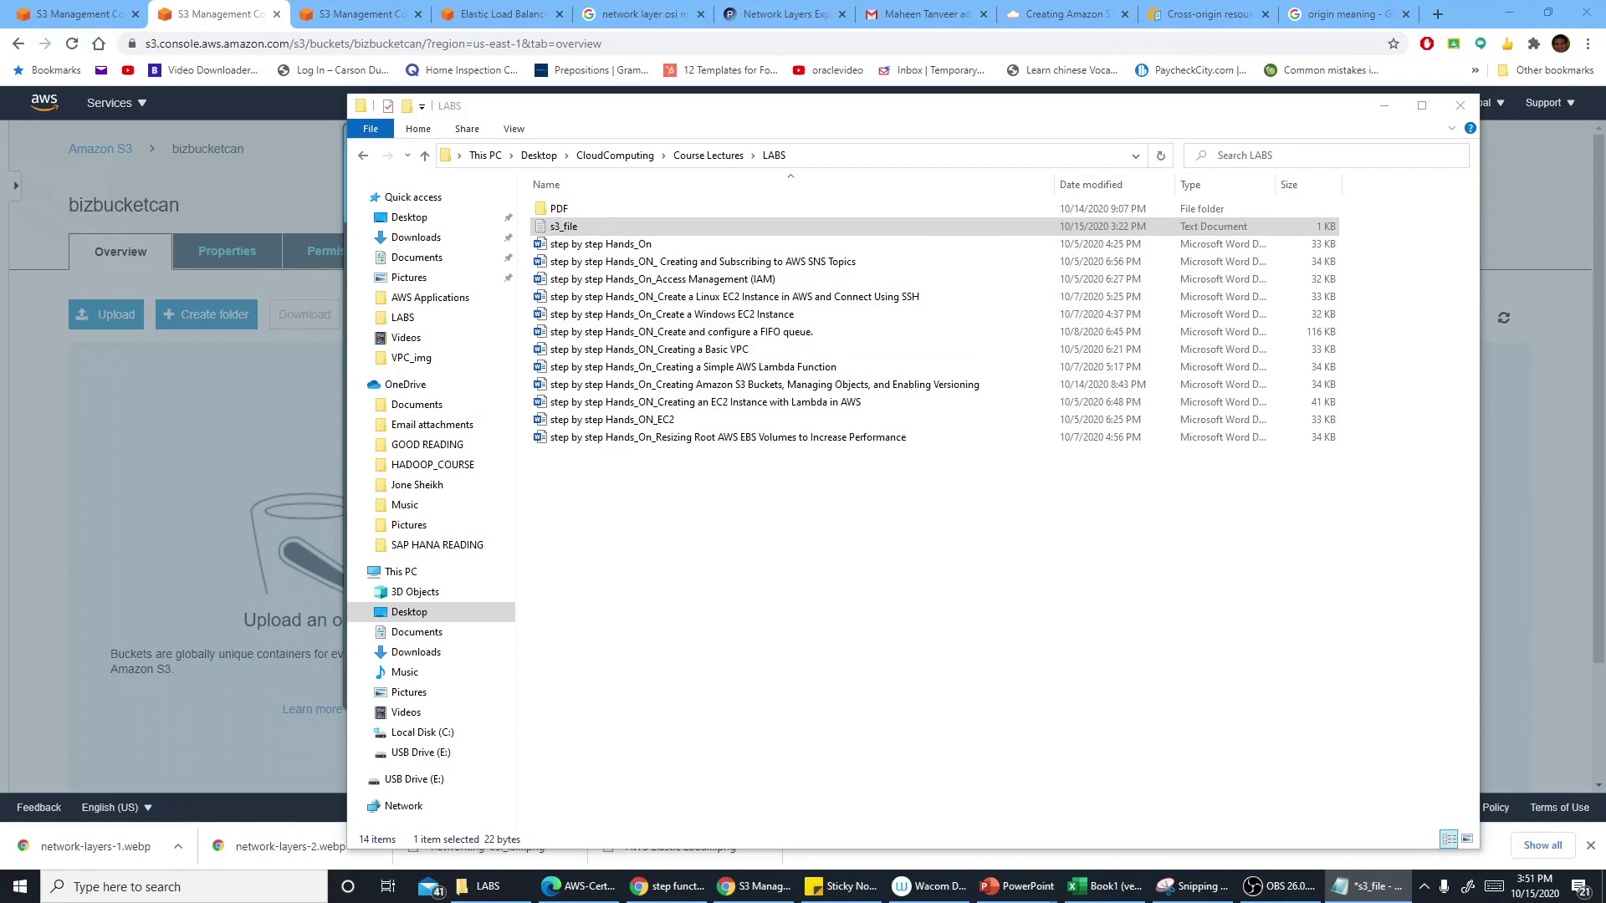
{"action": "key", "text": "ctrl+s"}
{"action": "left_click", "coordinate": [1385, 105]}
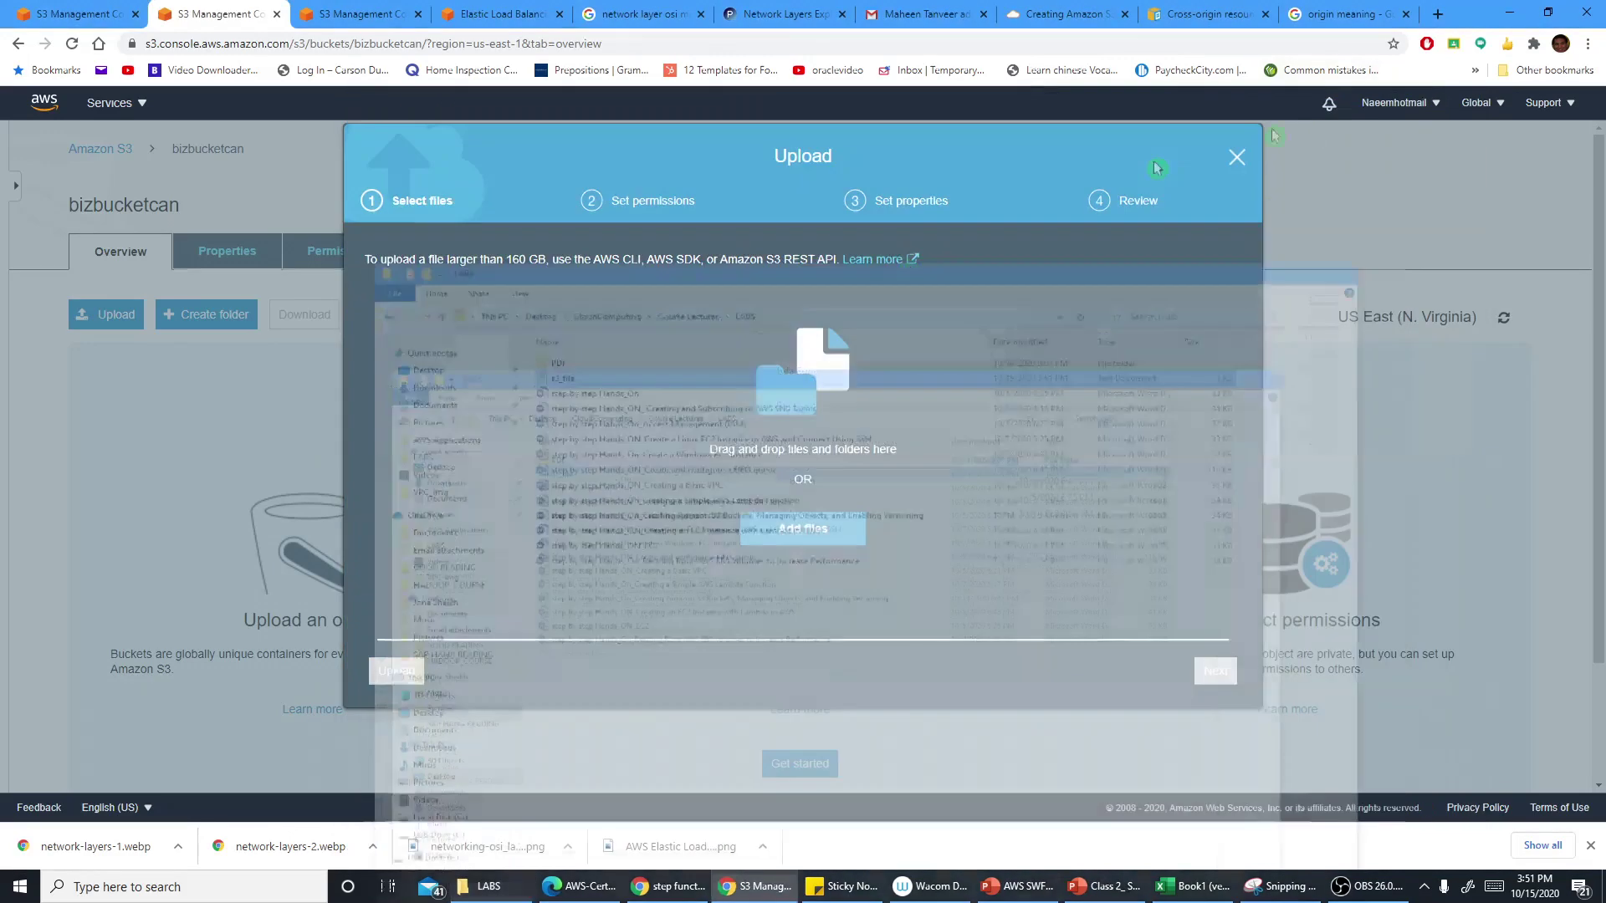
Step: Add s3_file from the LABS folder to the bucket upload
{"action": "left_click", "coordinate": [792, 529]}
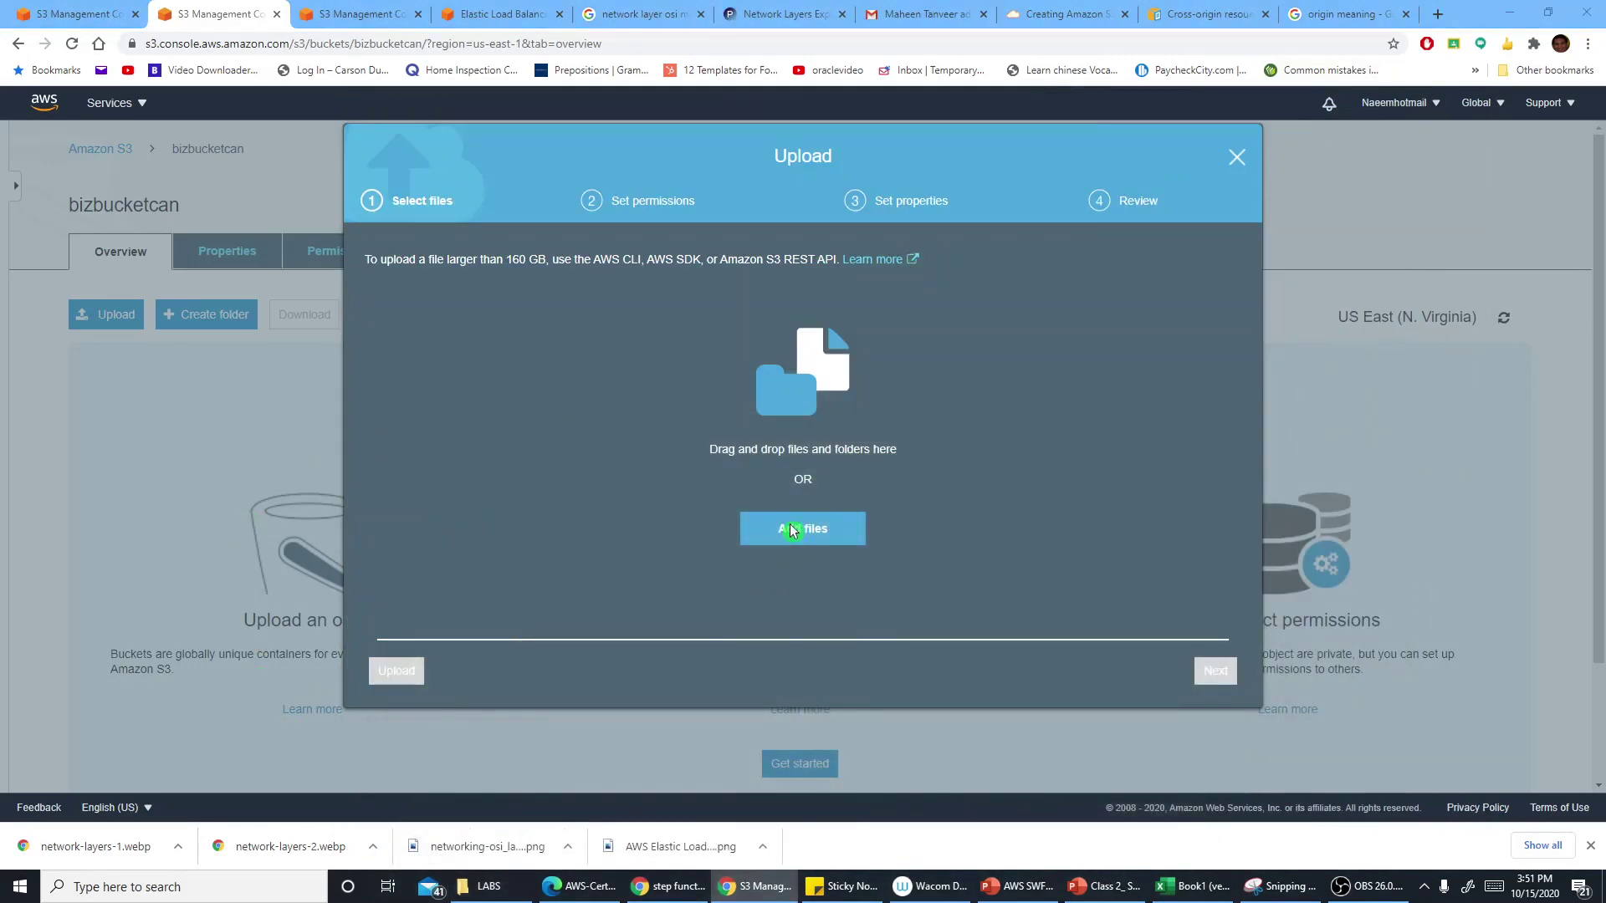
{"action": "left_click", "coordinate": [179, 140]}
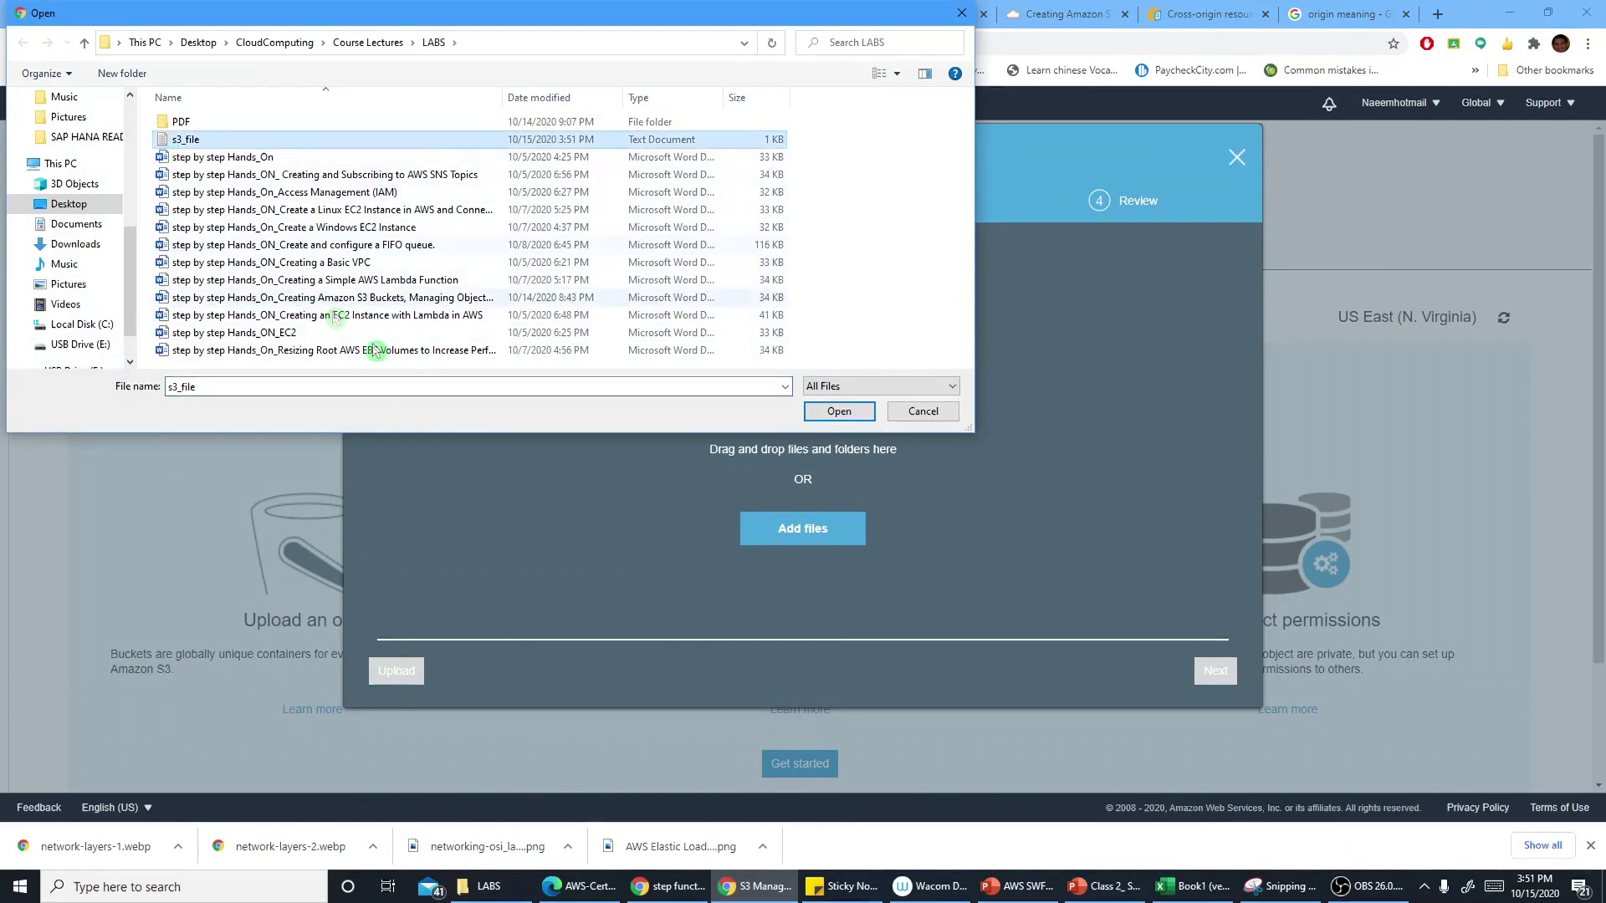
{"action": "left_click", "coordinate": [838, 411]}
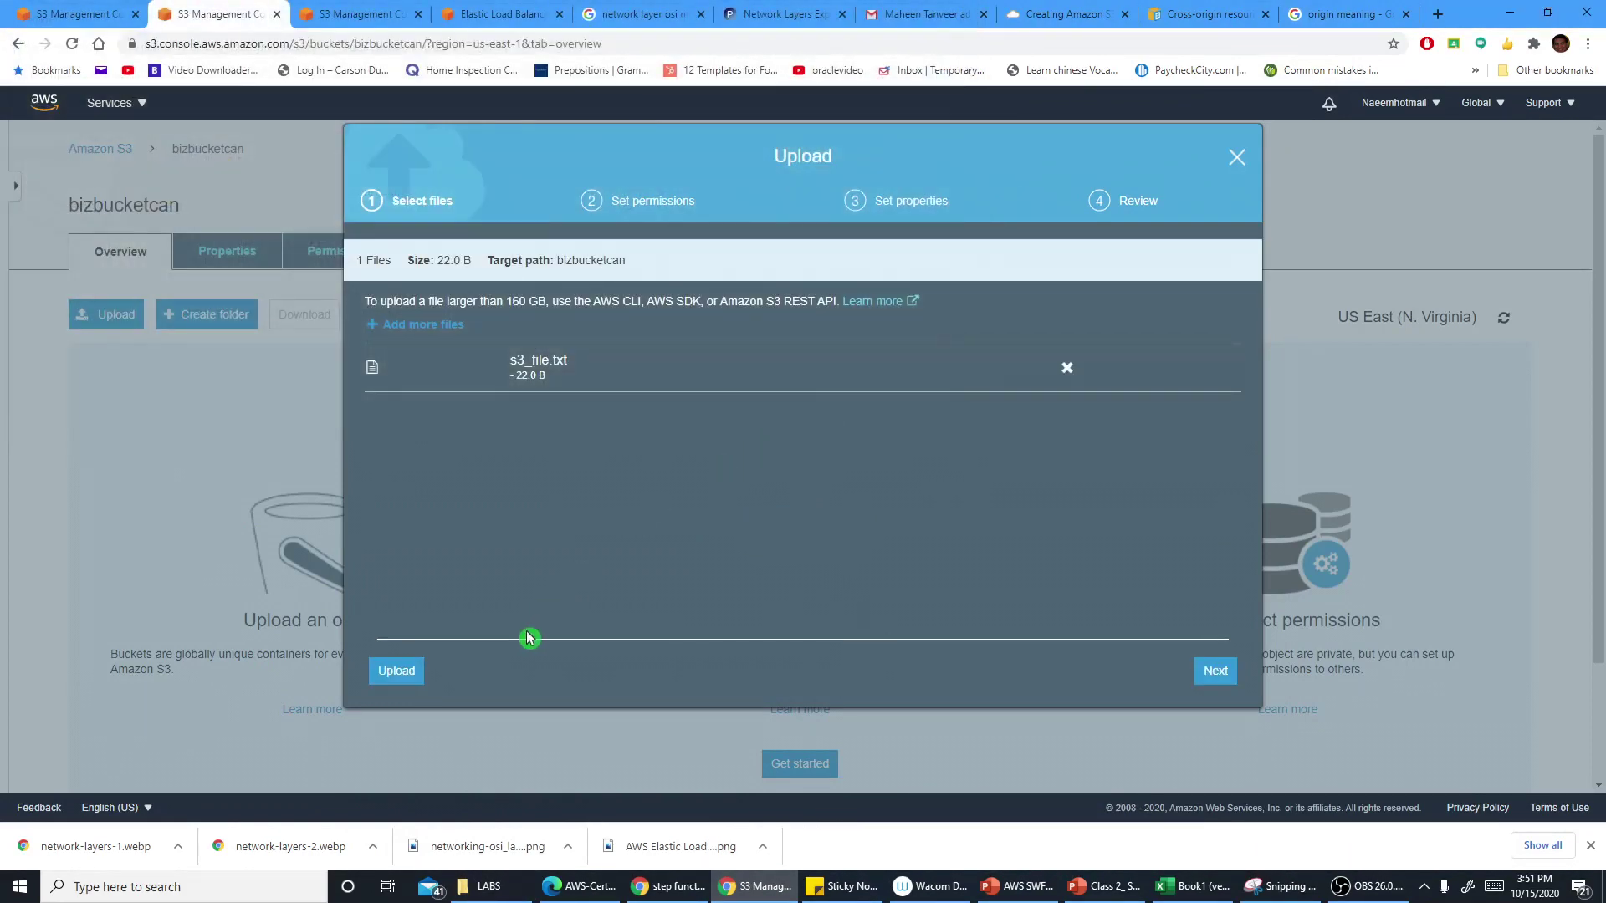
Step: Keep the owner's default permissions and the Standard storage class, and upload s3_file.txt to the bucket
{"action": "left_click", "coordinate": [1213, 671]}
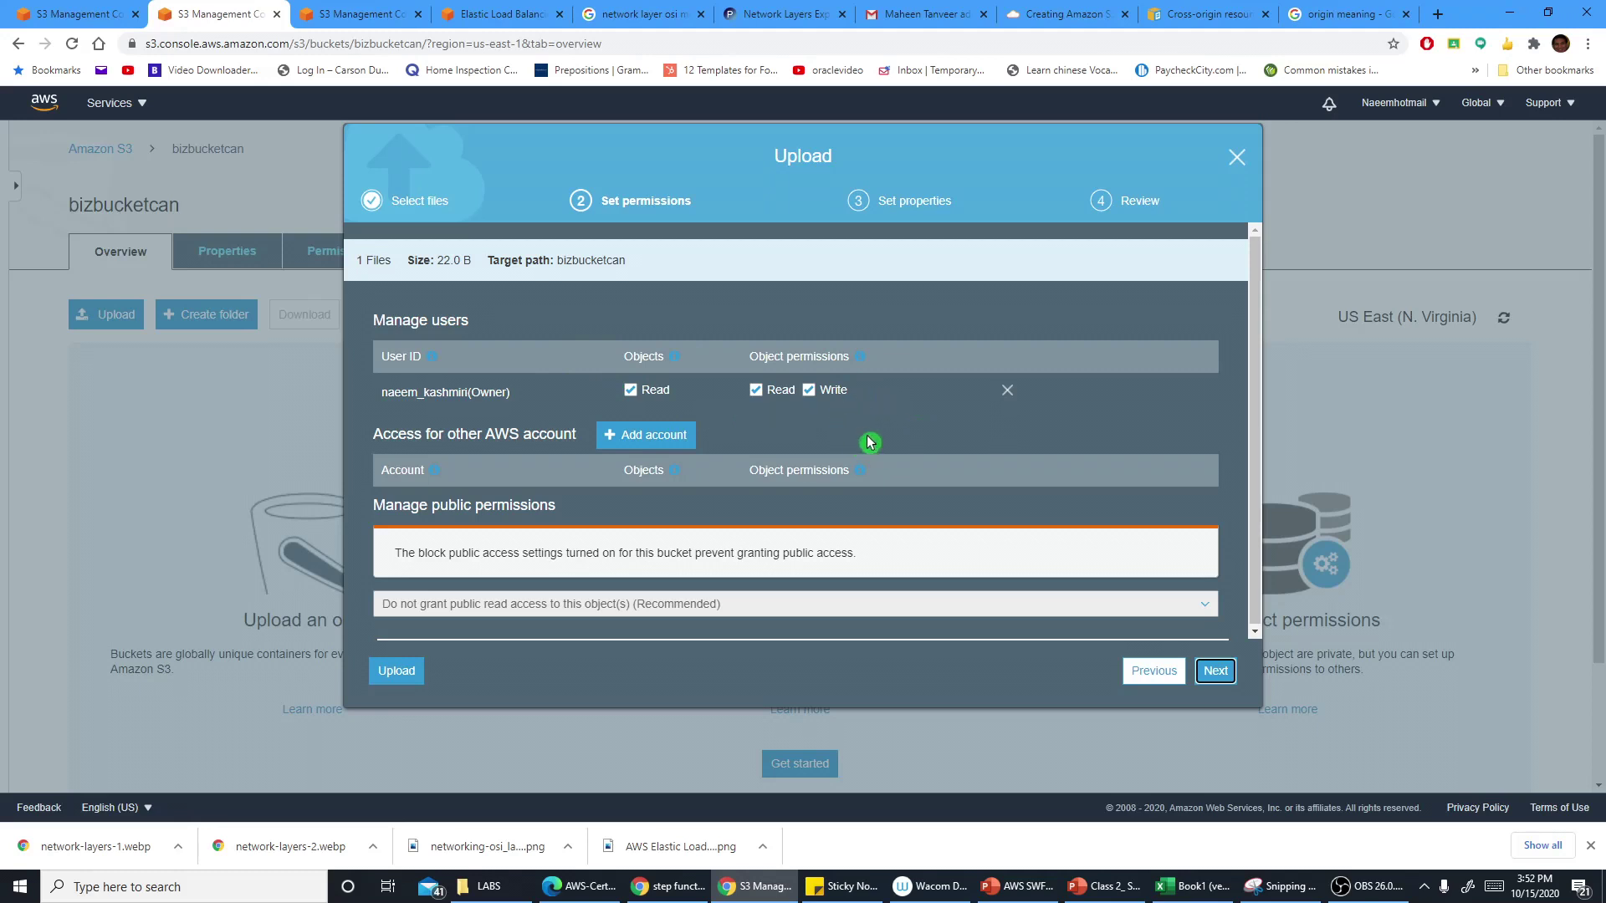
{"action": "left_click", "coordinate": [1205, 667]}
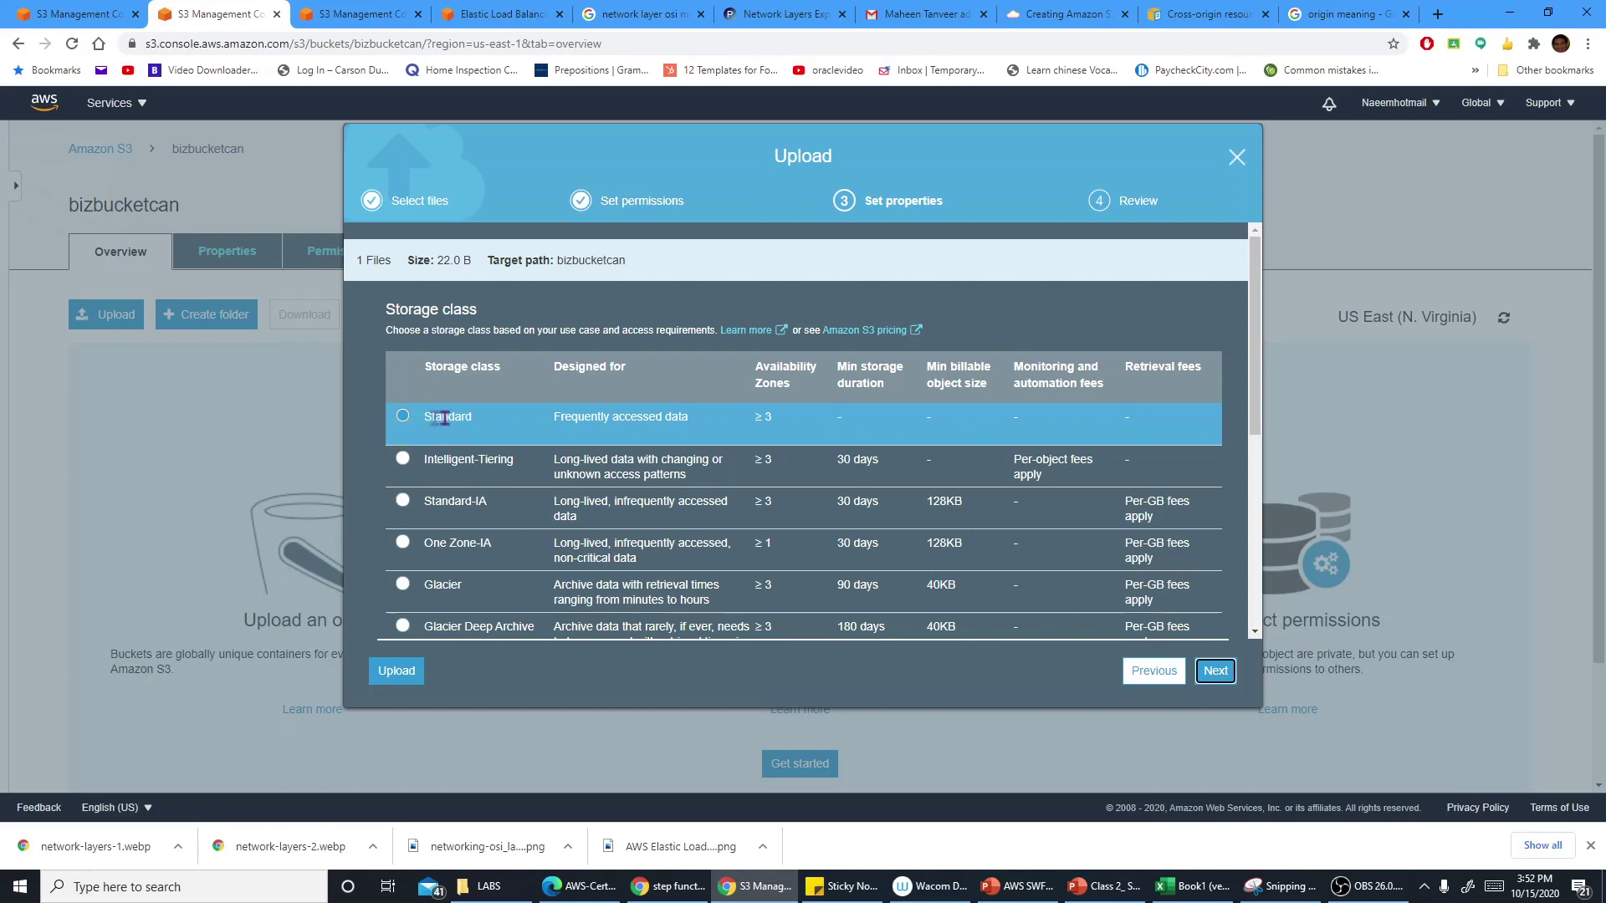
{"action": "left_click", "coordinate": [1215, 685]}
{"action": "left_click", "coordinate": [1215, 674]}
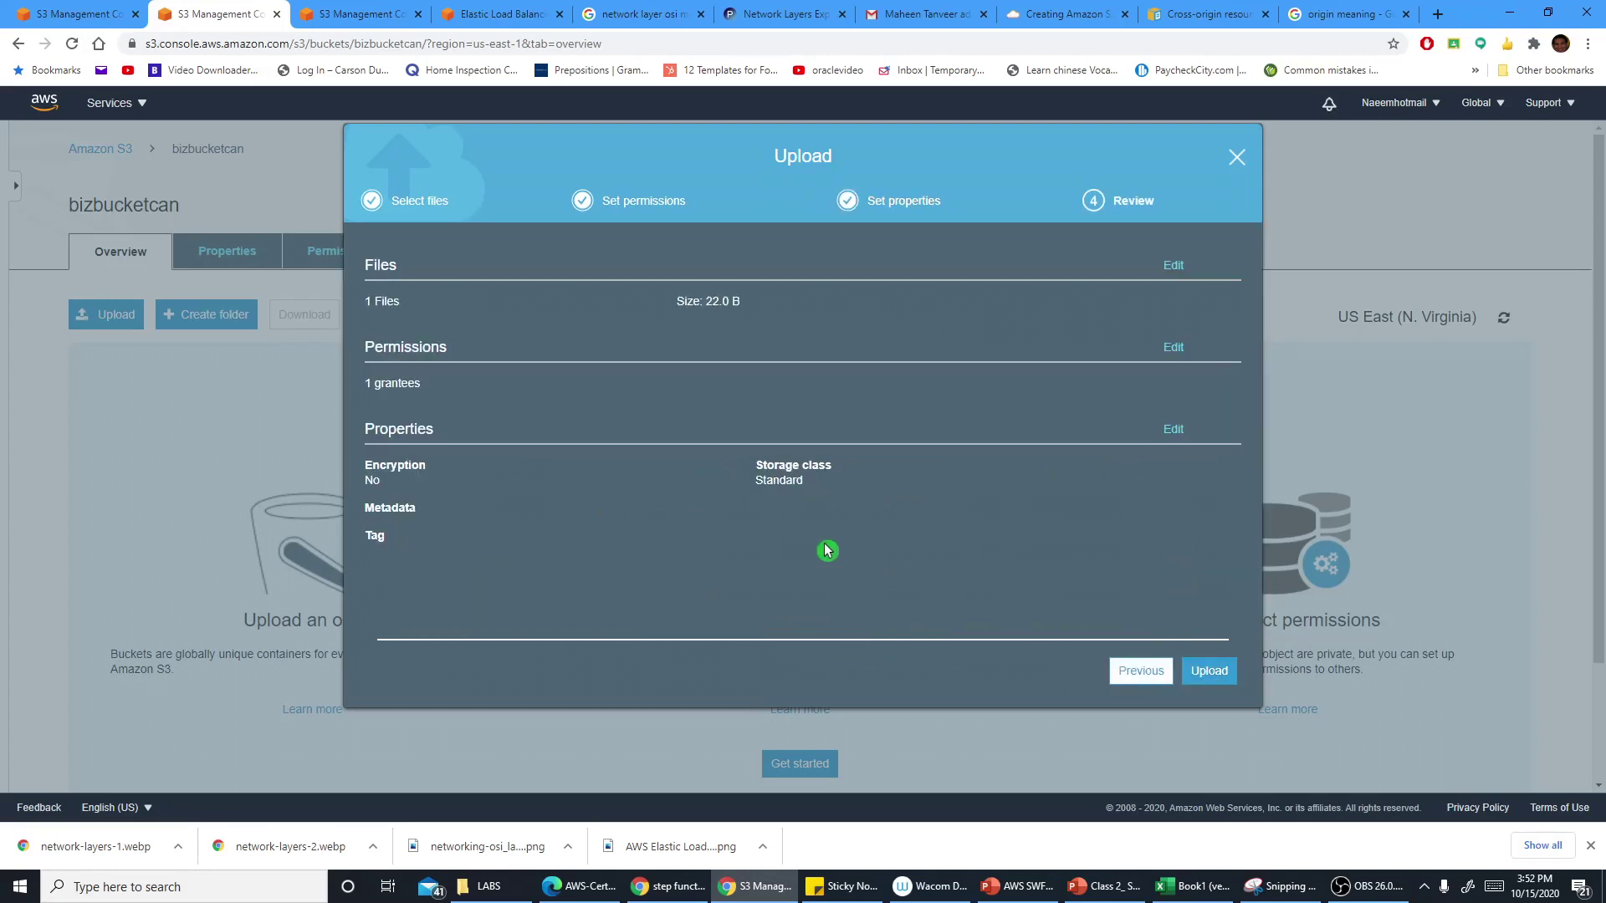
{"action": "left_click", "coordinate": [1207, 682]}
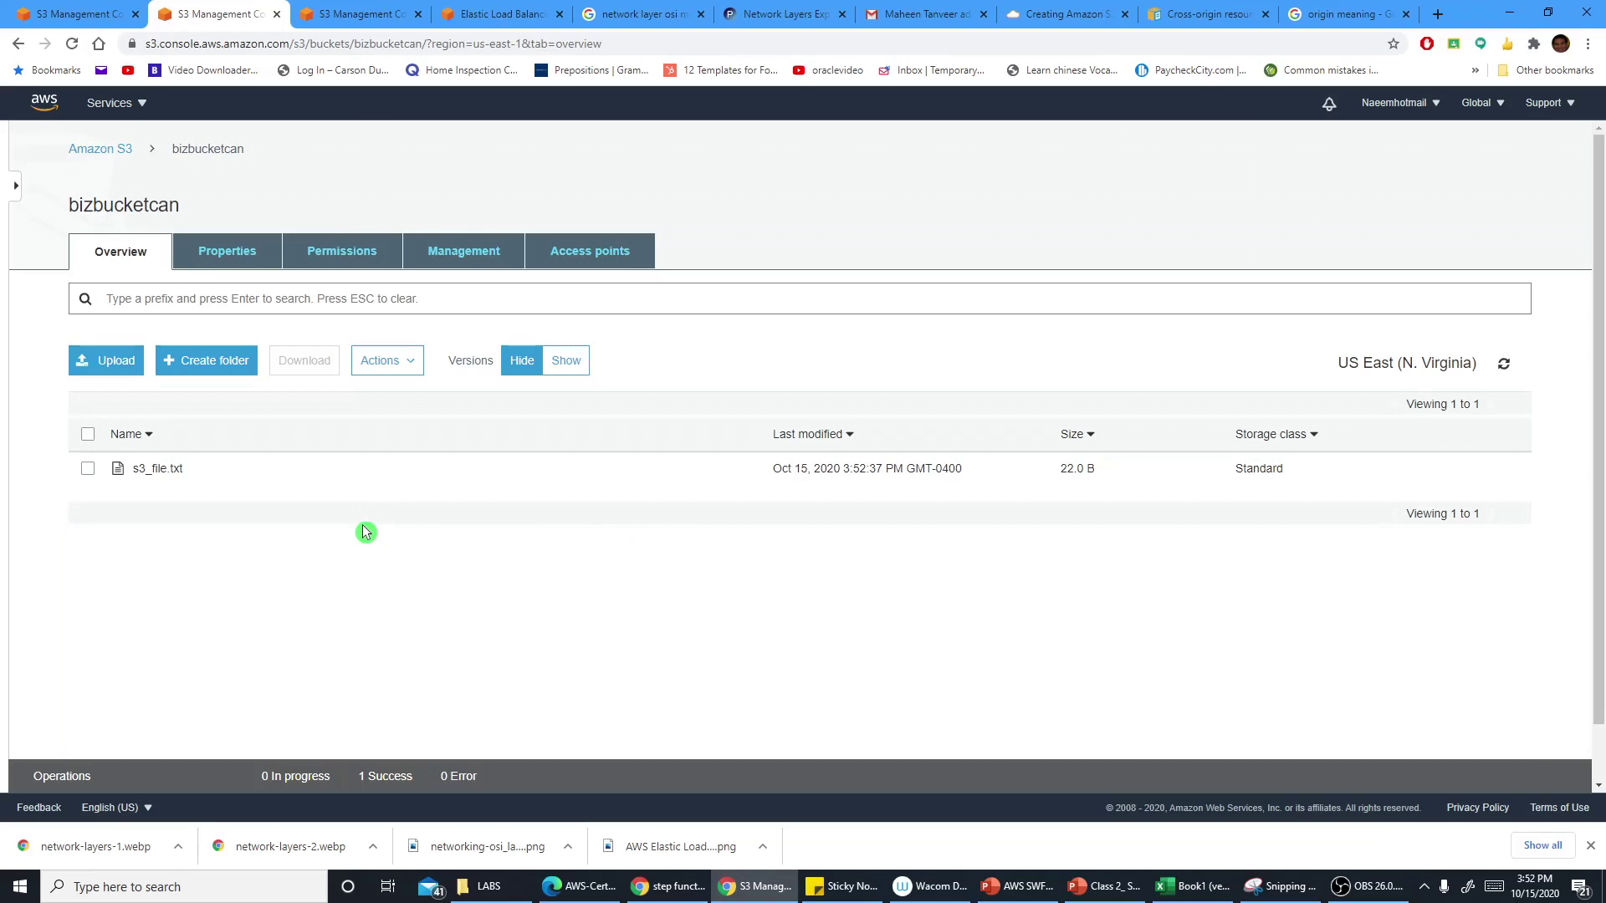
Step: Open the uploaded s3_file.txt object's details and view the file's contents in the browser
{"action": "left_click", "coordinate": [159, 473]}
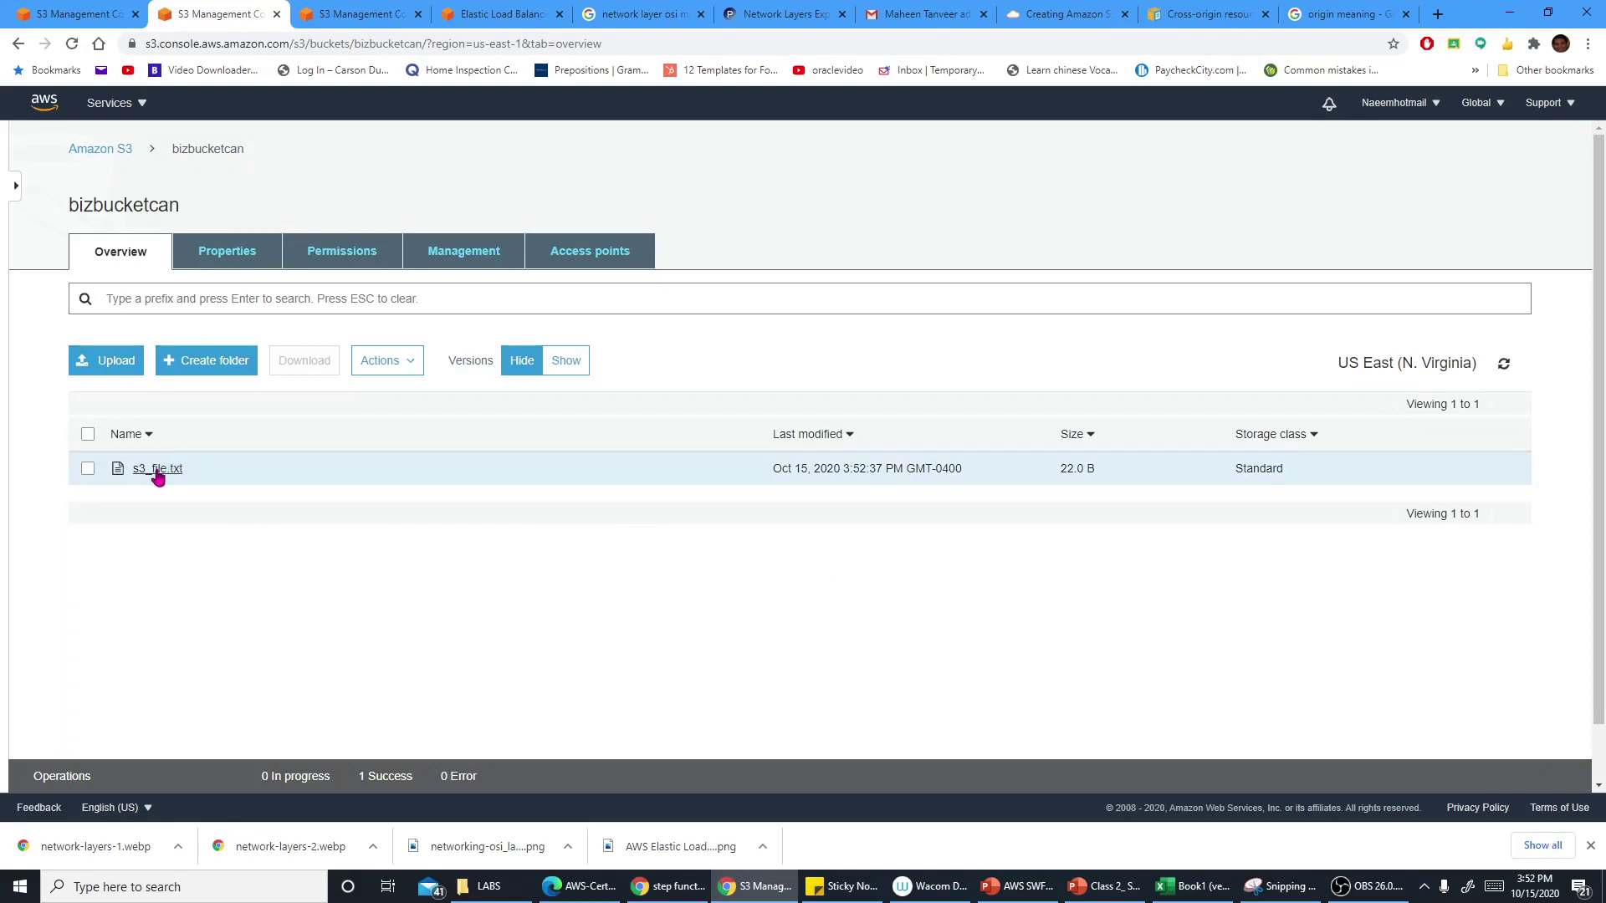
{"action": "left_click", "coordinate": [159, 472]}
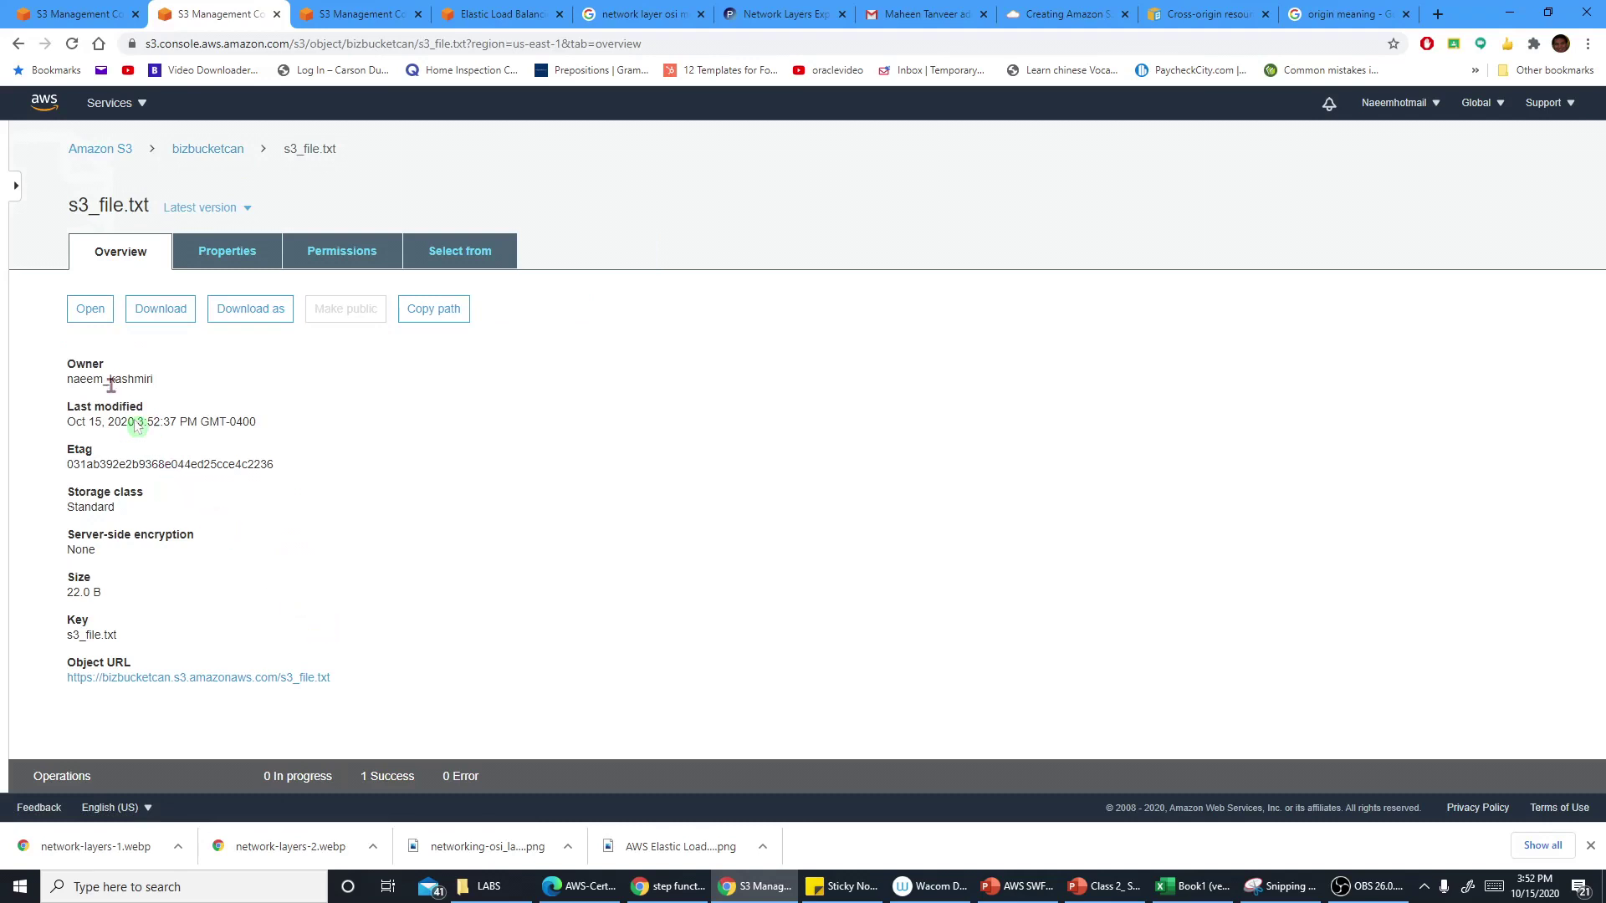
{"action": "left_click", "coordinate": [89, 310]}
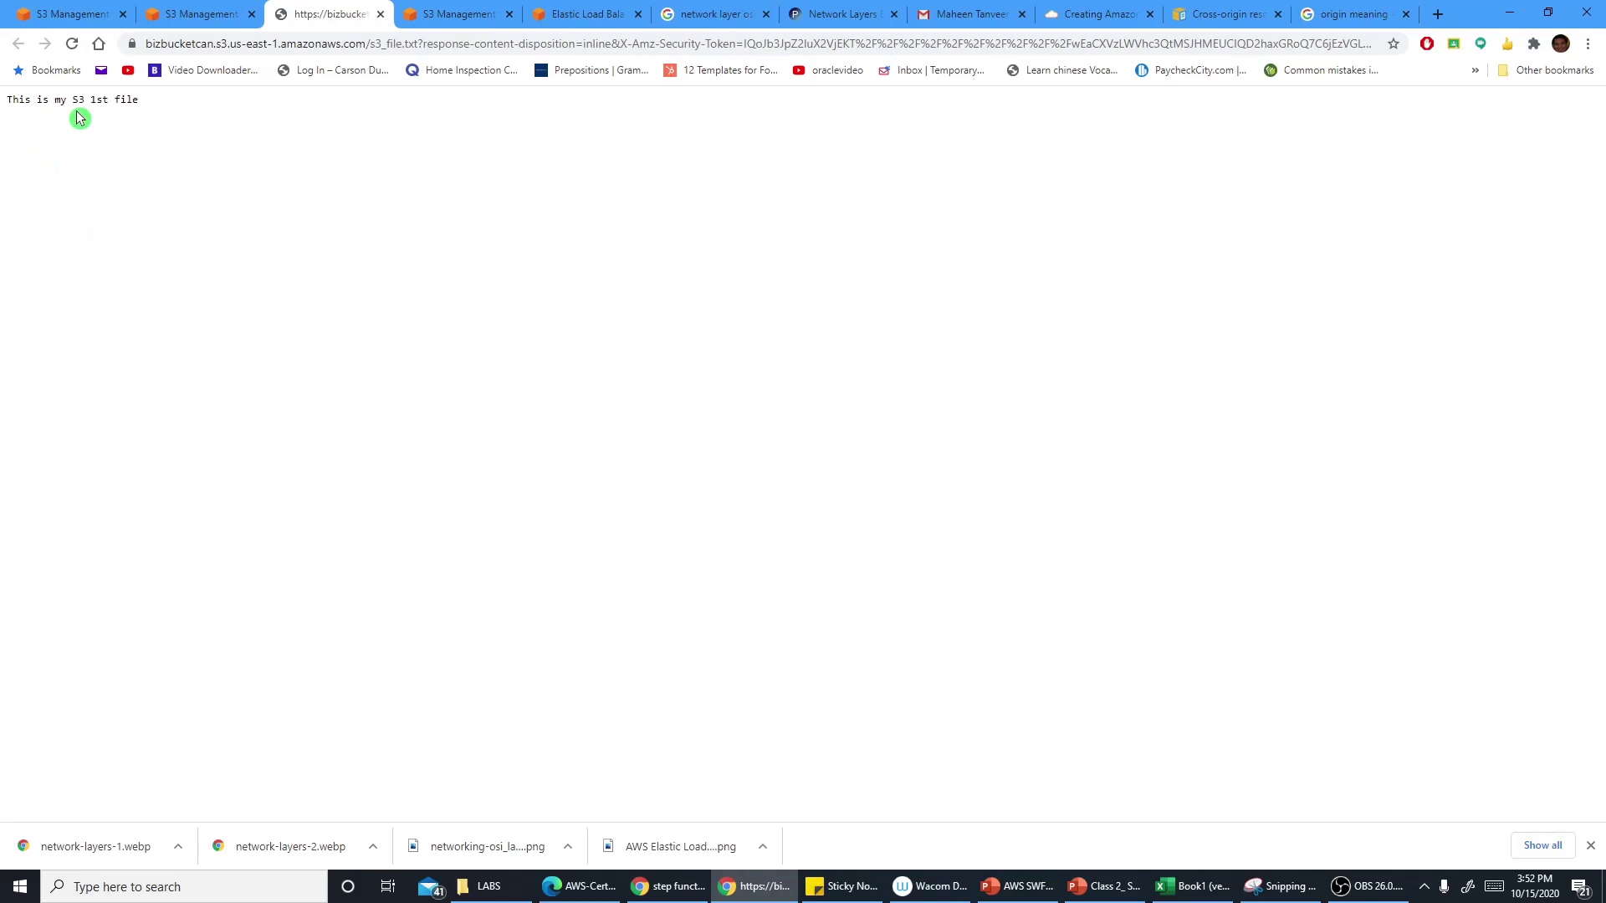
{"action": "left_click", "coordinate": [381, 15]}
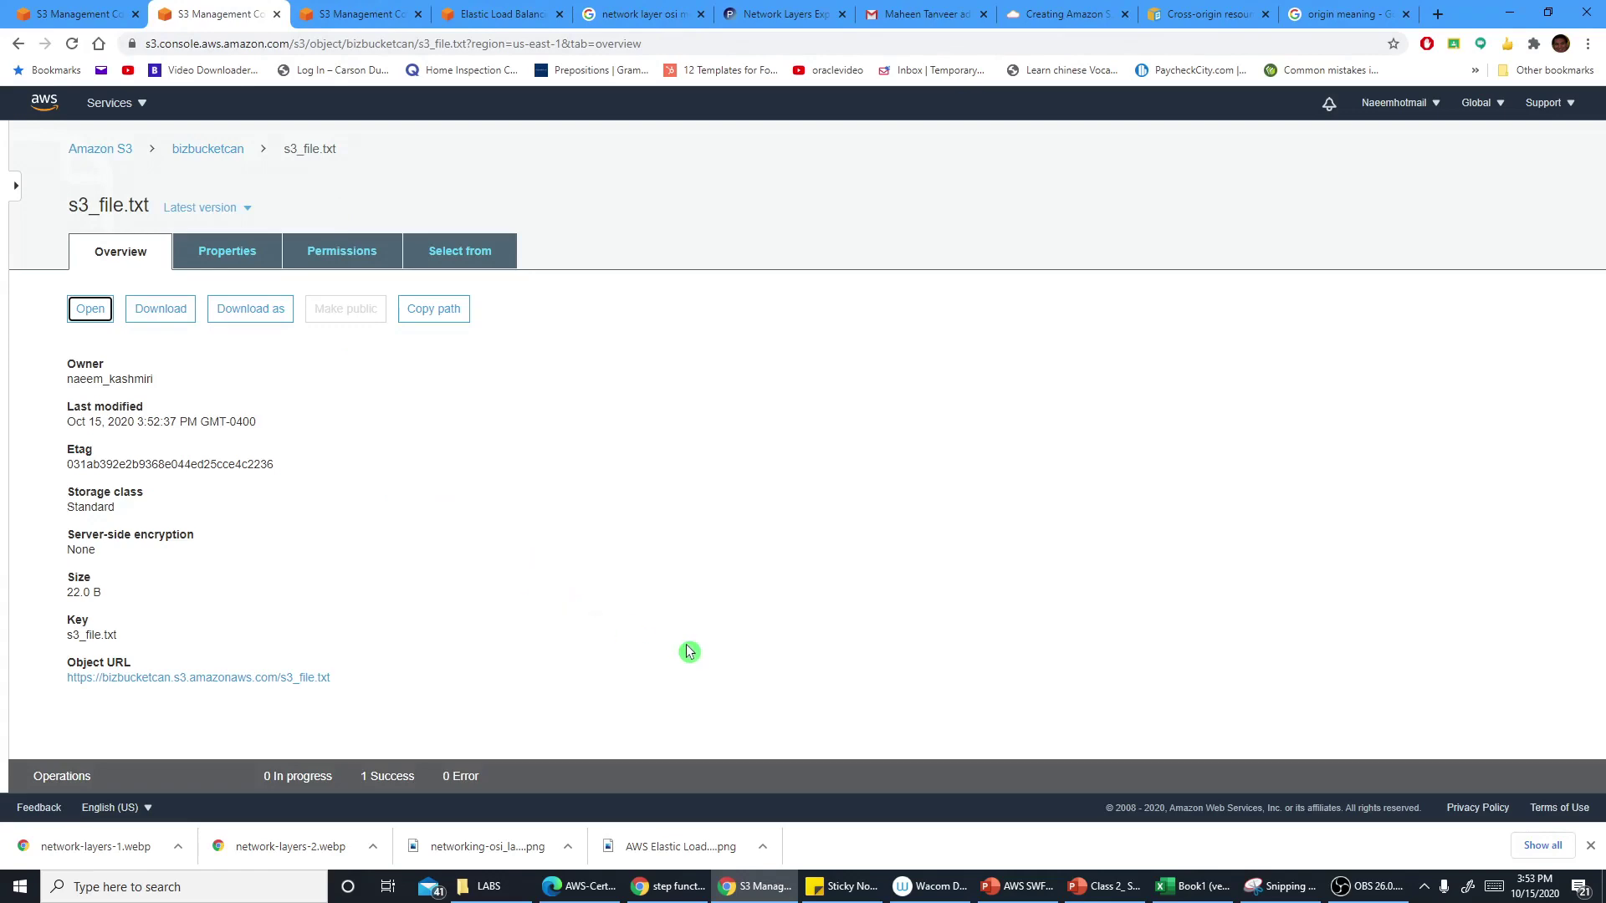
Step: In File Explorer, edit the local s3_file to read "This is my S3 2nd file" and save it
{"action": "left_click", "coordinate": [473, 886]}
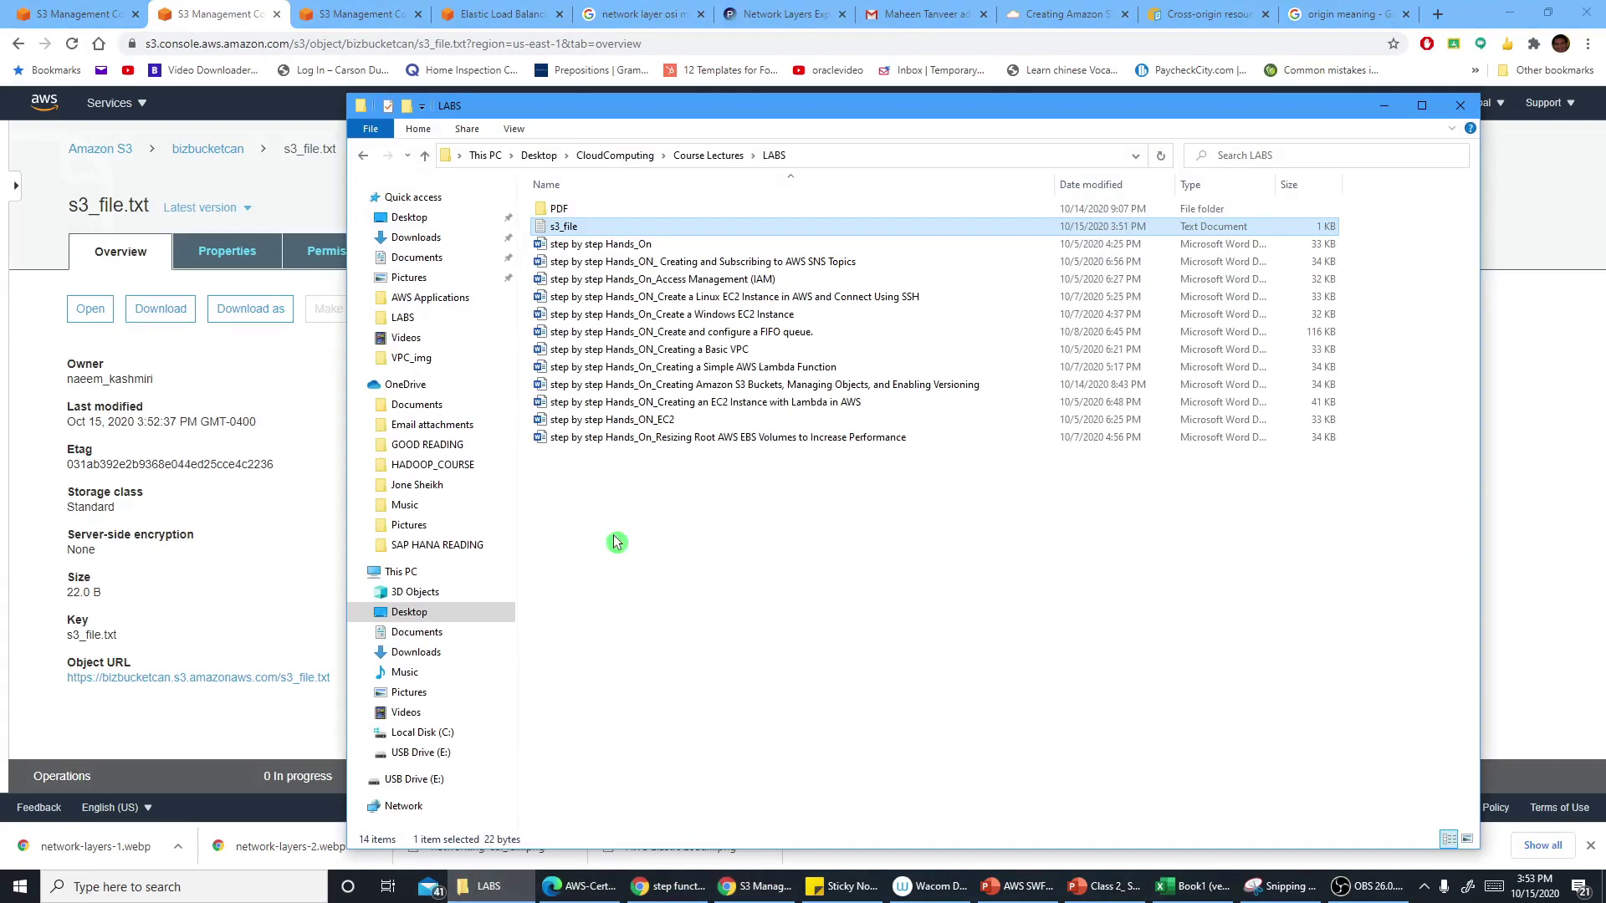
{"action": "double_click", "coordinate": [558, 228]}
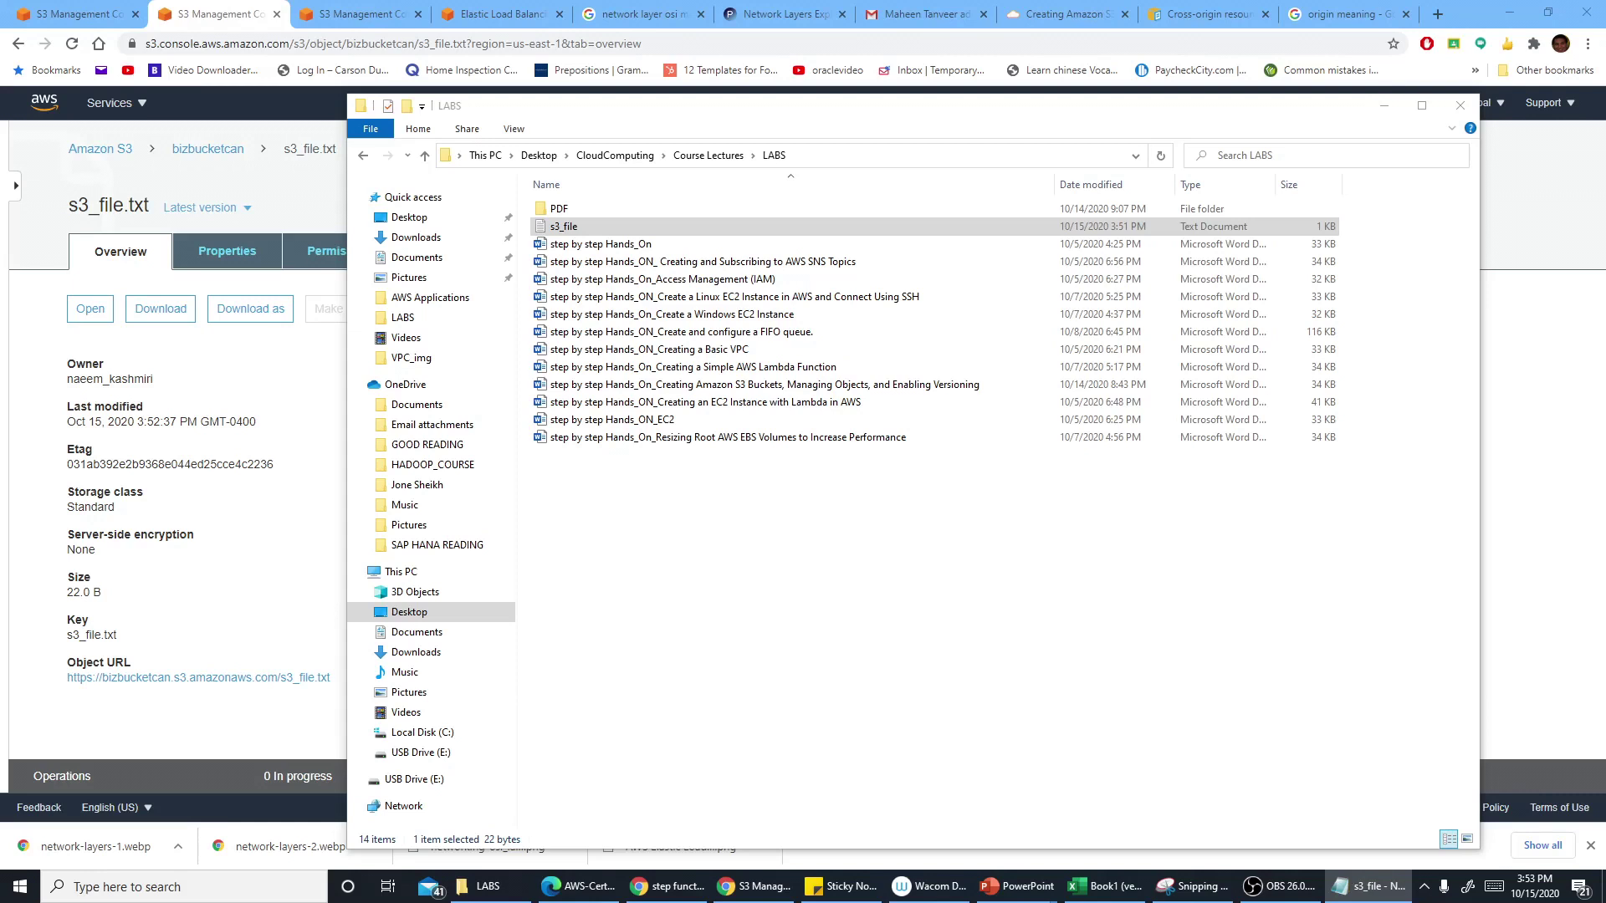
{"action": "key", "text": "alt+F4"}
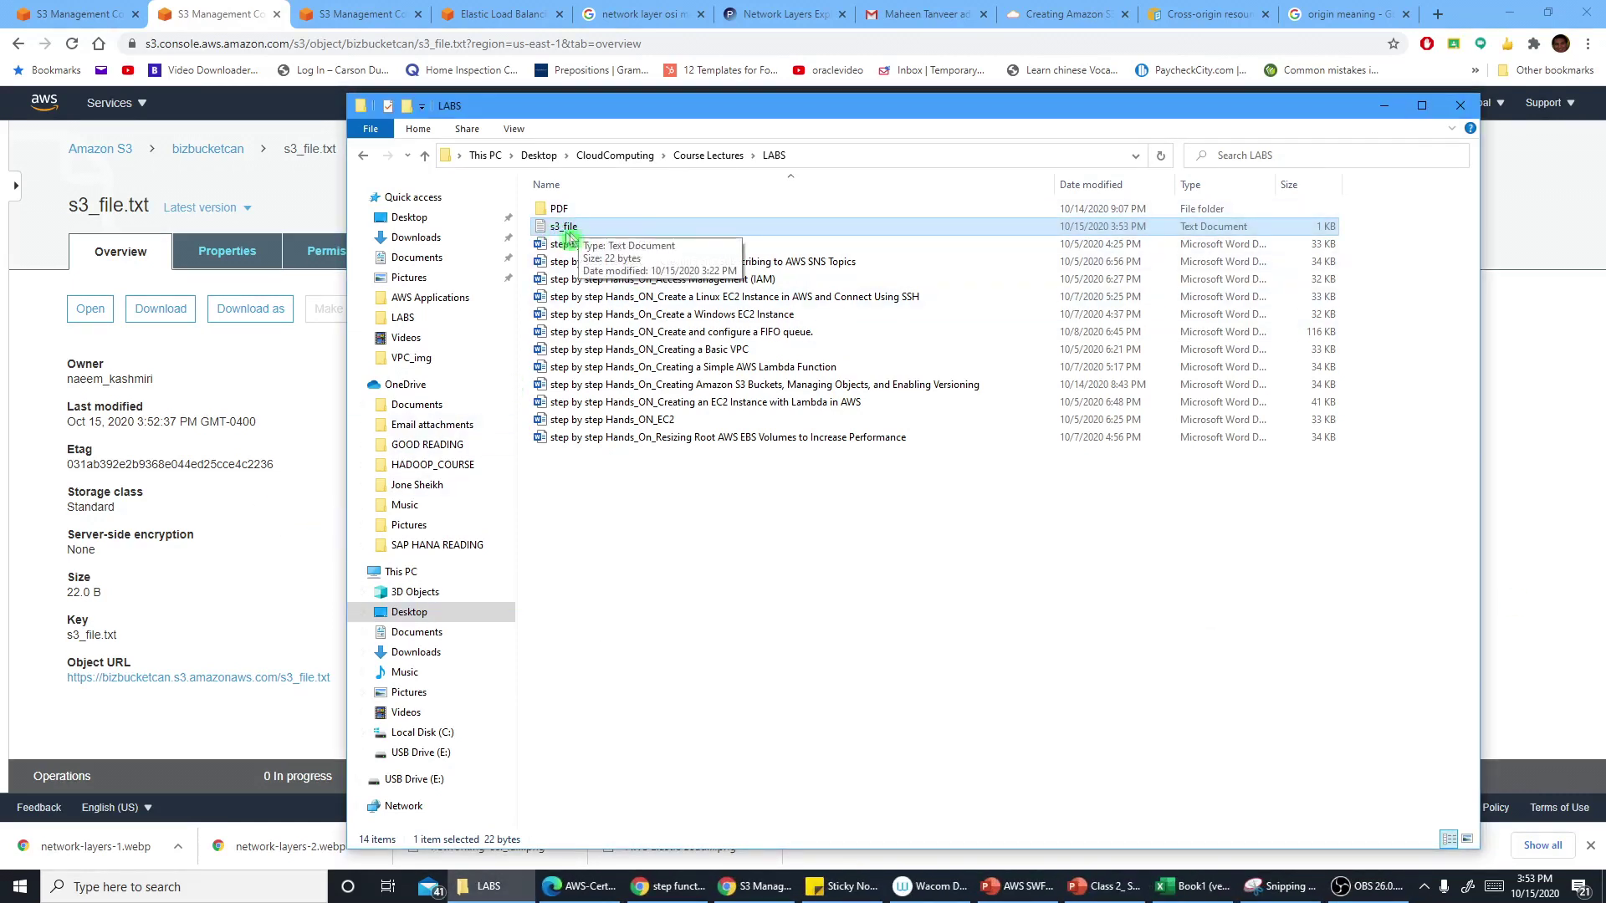
{"action": "left_click", "coordinate": [1385, 105]}
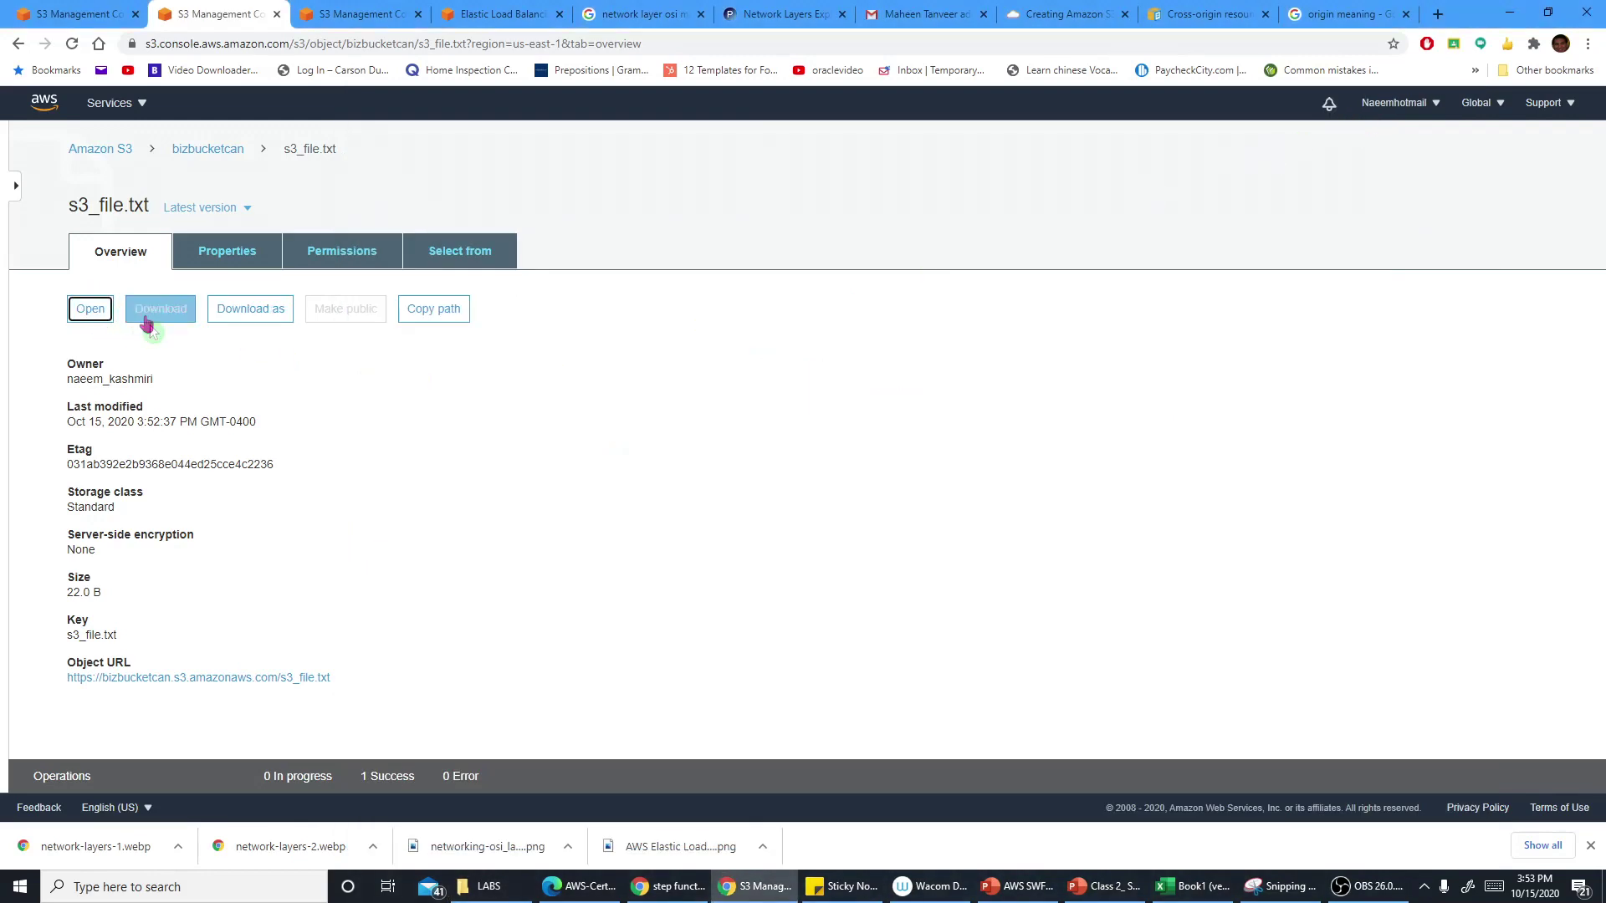
Step: Check the version list of s3_file.txt, and upload the edited s3_file from the LABS folder to bizbucketcan with default settings
{"action": "left_click", "coordinate": [249, 214]}
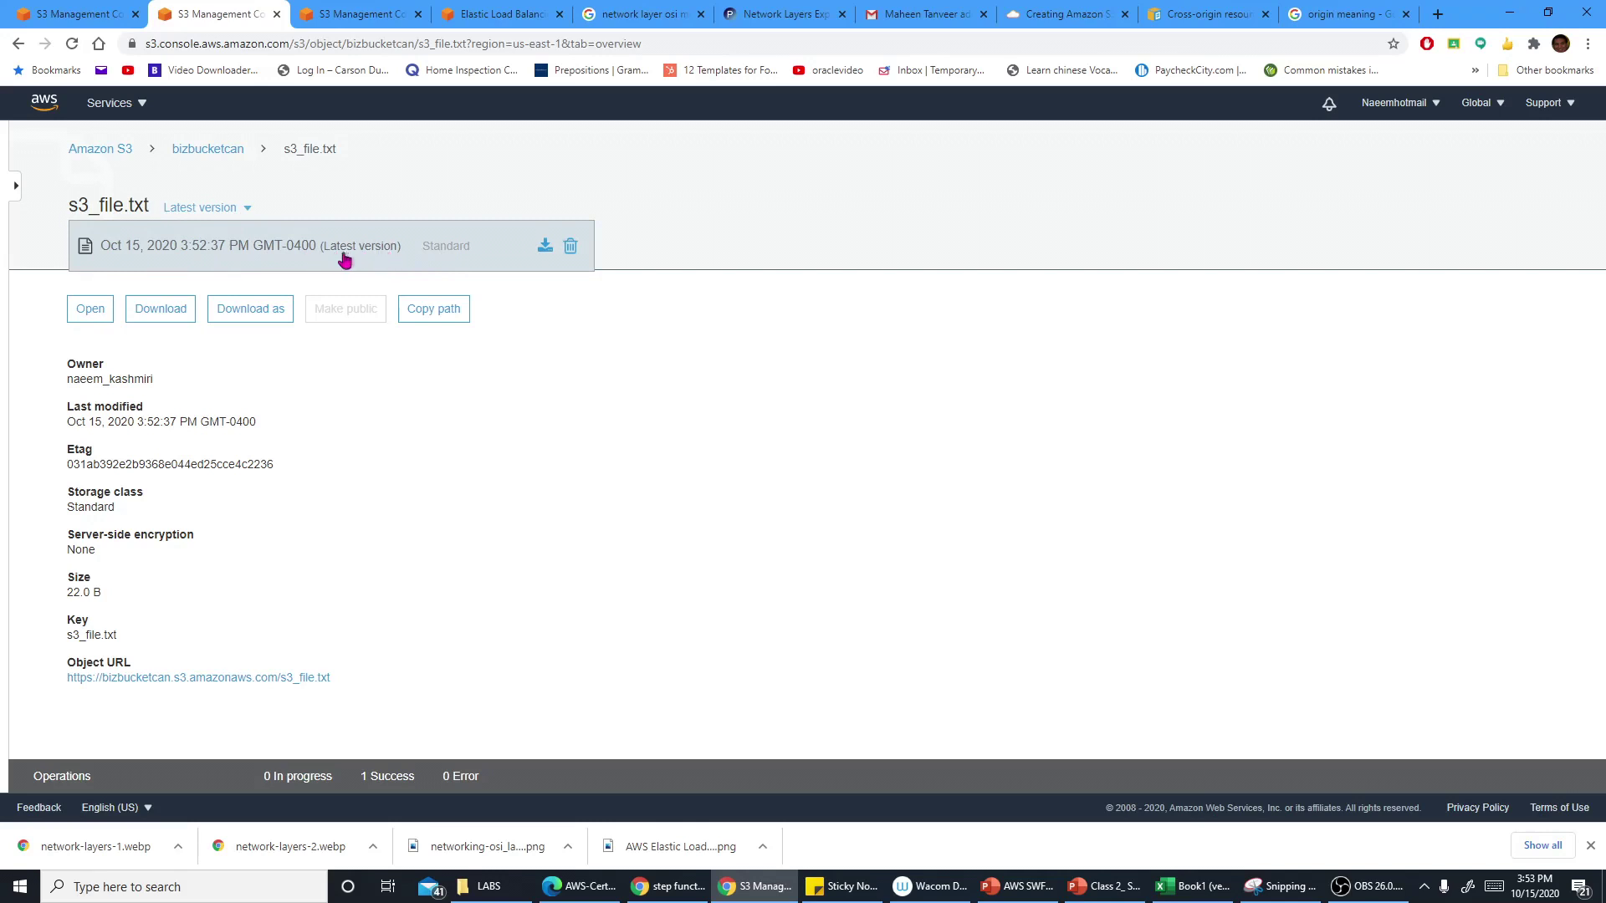
{"action": "left_click", "coordinate": [544, 355]}
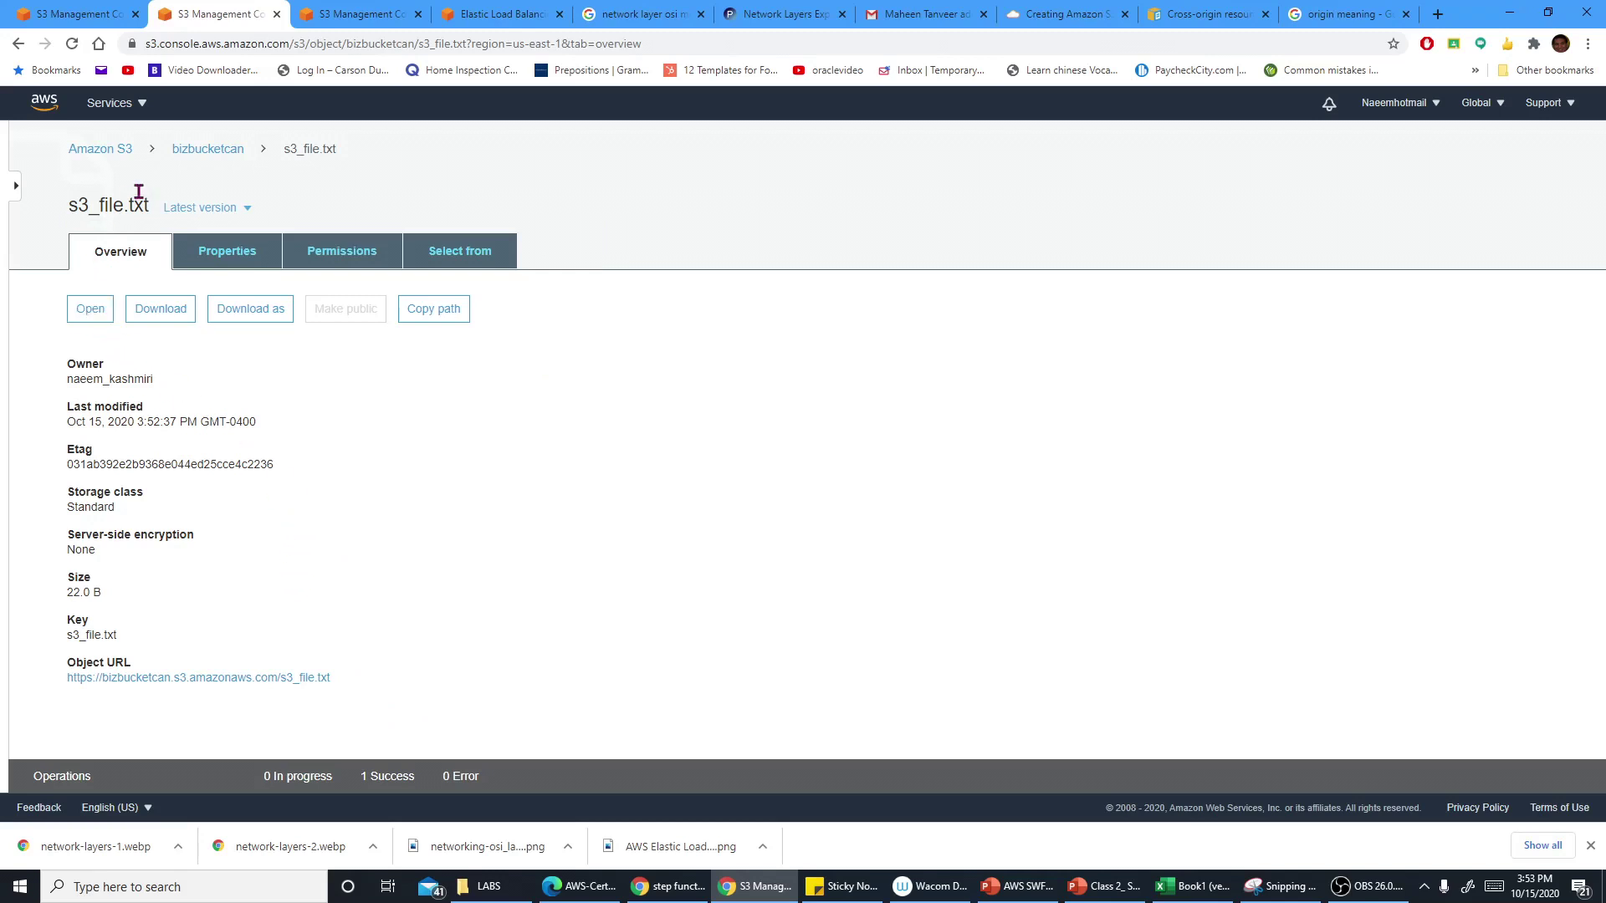
{"action": "left_click", "coordinate": [183, 158]}
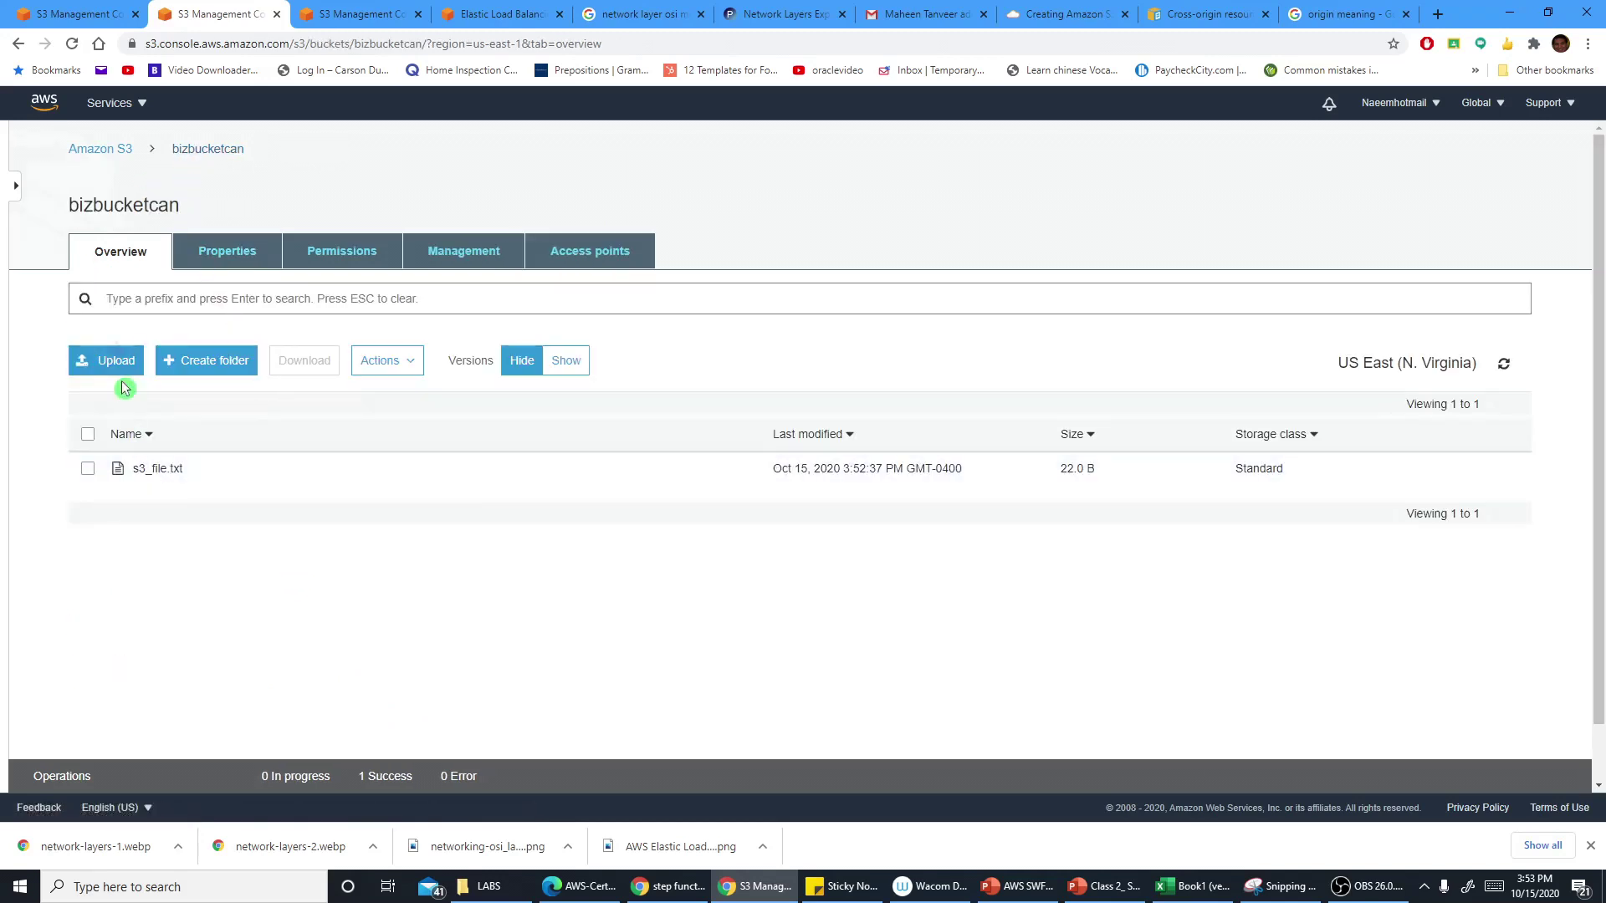
{"action": "left_click", "coordinate": [114, 363]}
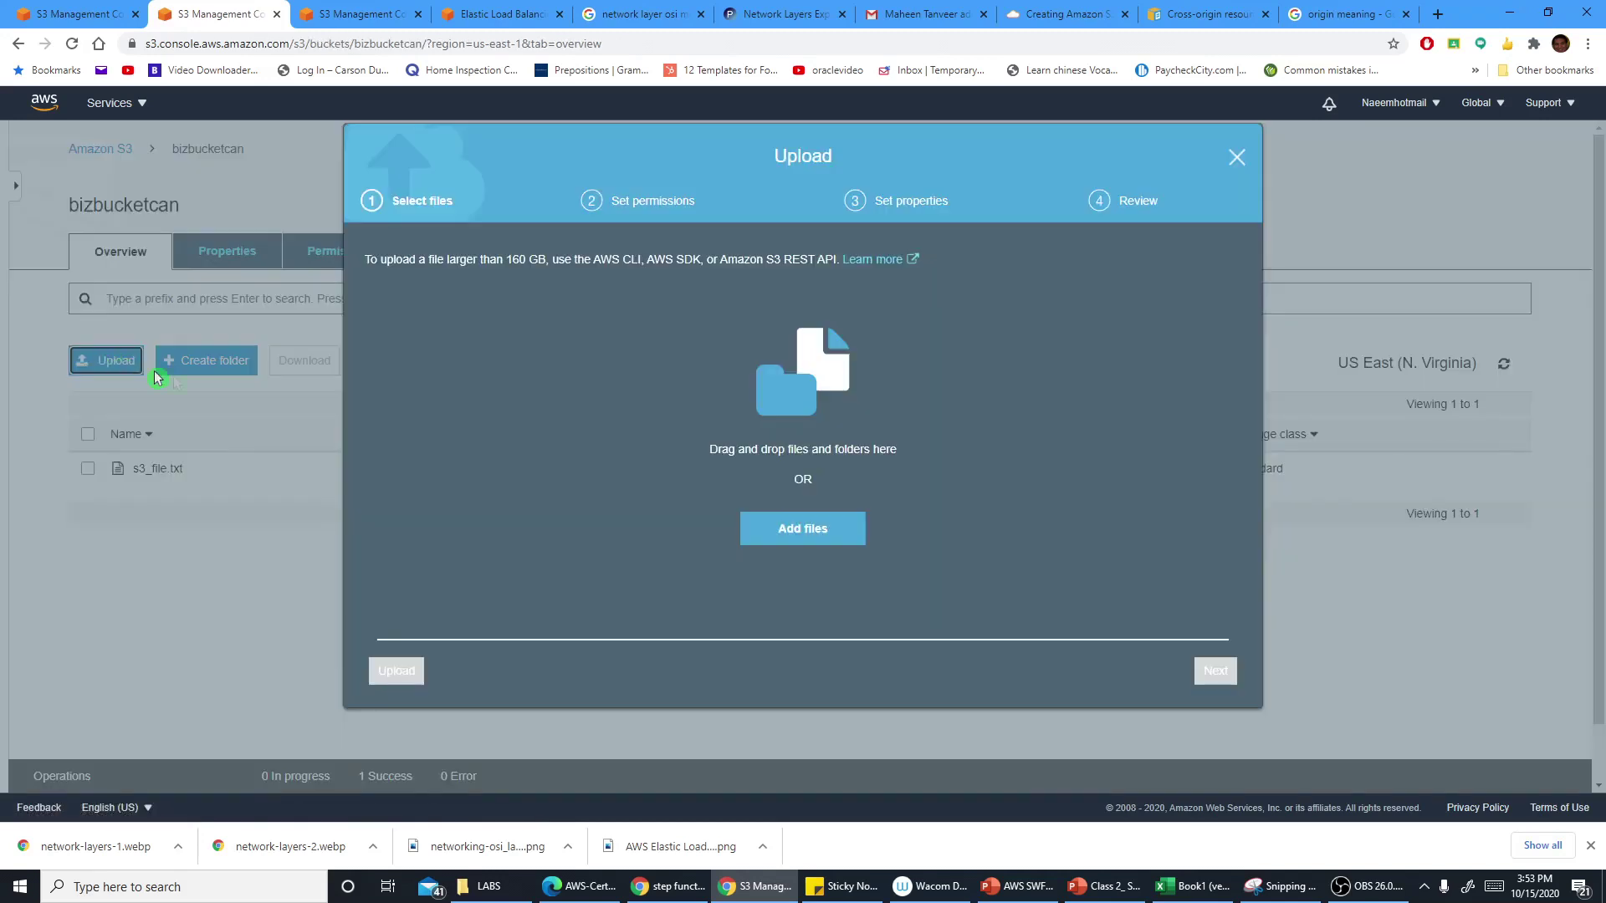
{"action": "left_click", "coordinate": [793, 528]}
{"action": "left_click", "coordinate": [186, 139]}
{"action": "left_click", "coordinate": [821, 413]}
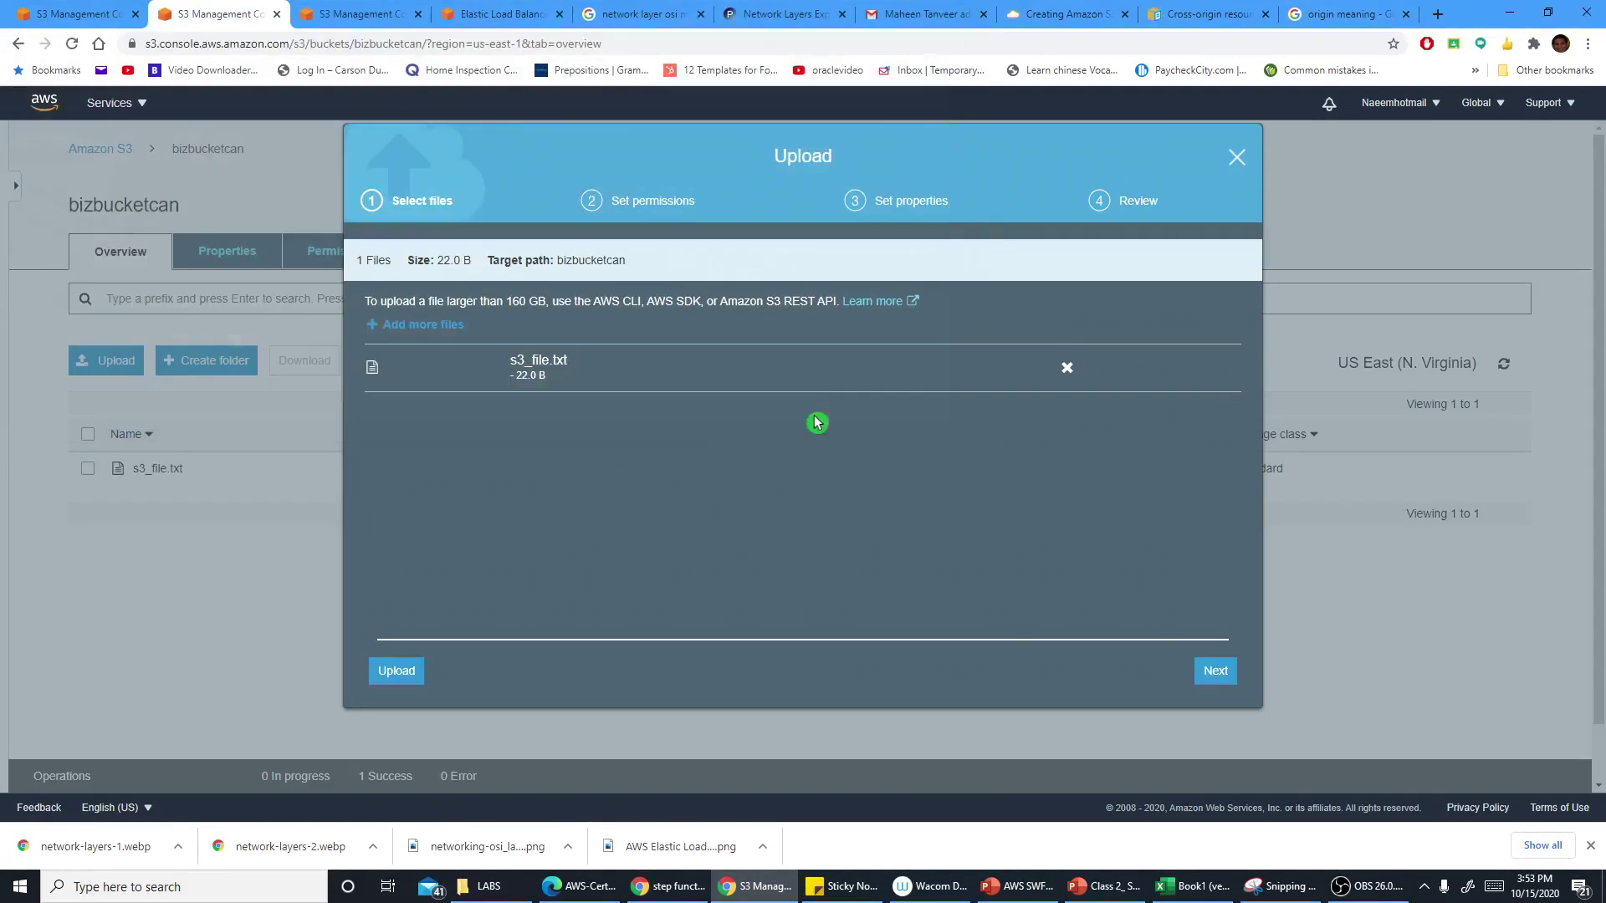
{"action": "left_click", "coordinate": [393, 672]}
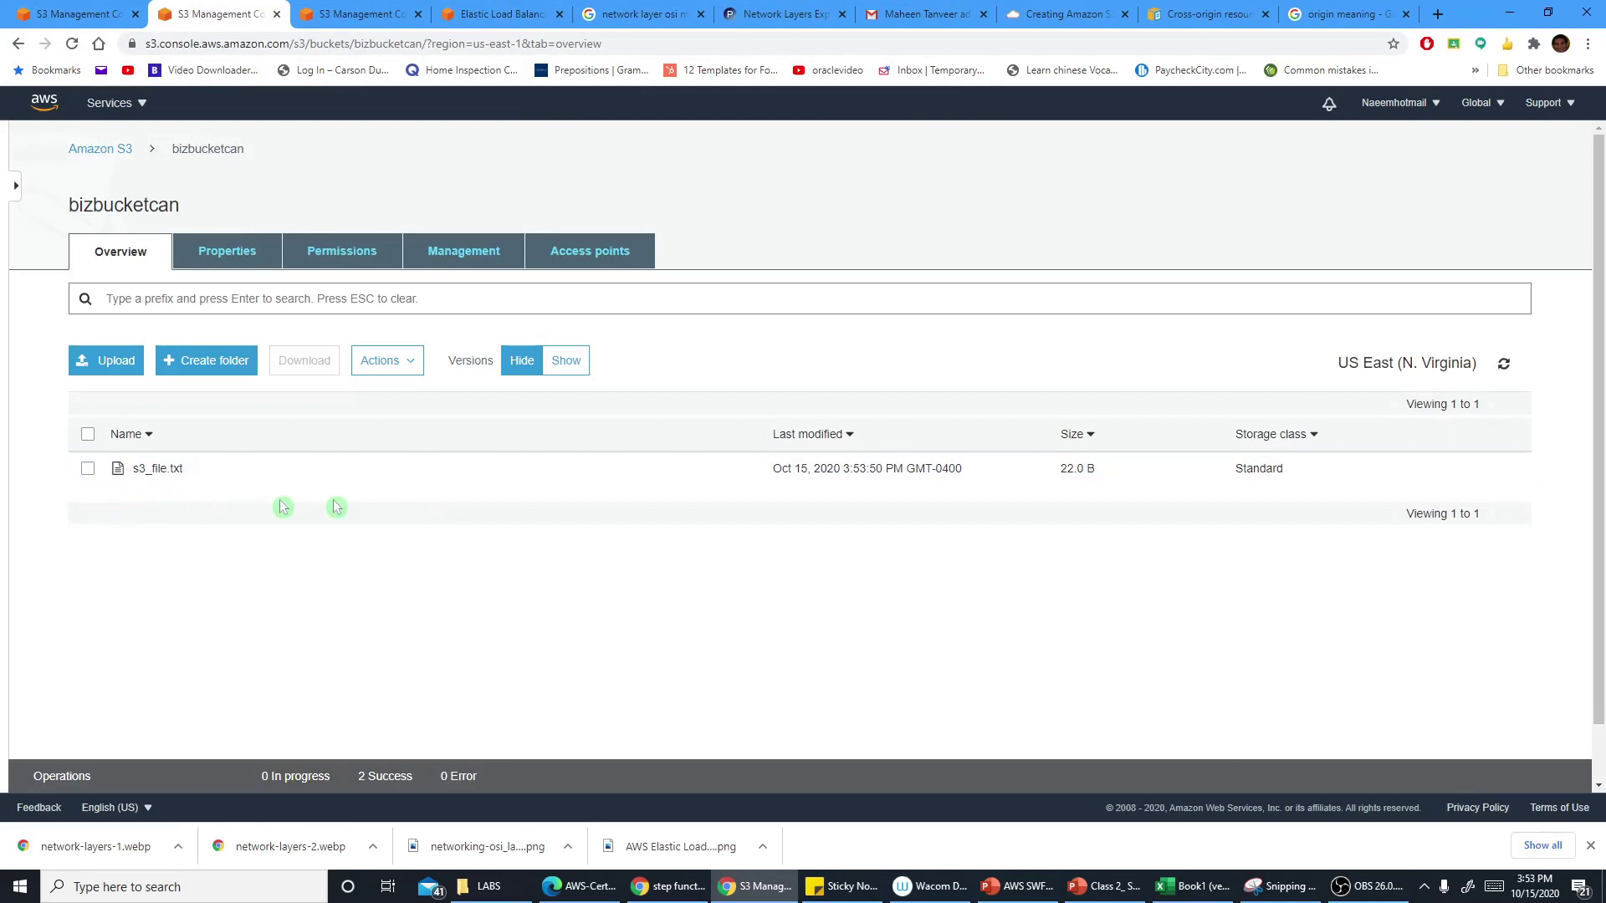
Step: Open s3_file.txt in the bucket, examine its version list and view the latest version's contents
{"action": "left_click", "coordinate": [151, 470]}
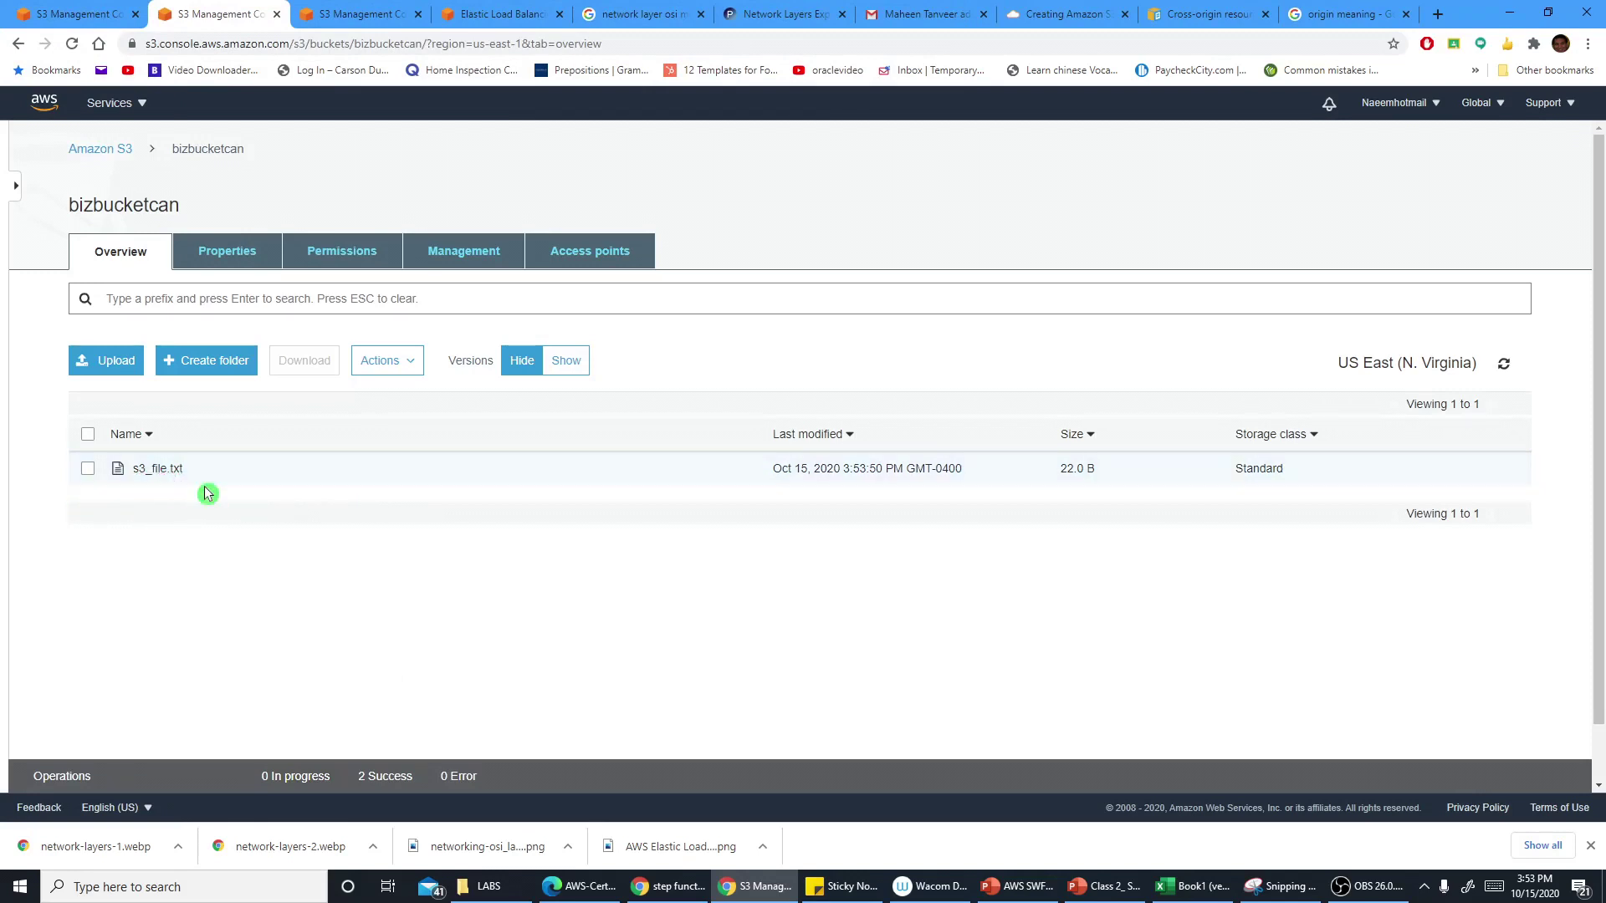
{"action": "left_click", "coordinate": [158, 469]}
{"action": "left_click", "coordinate": [250, 209]}
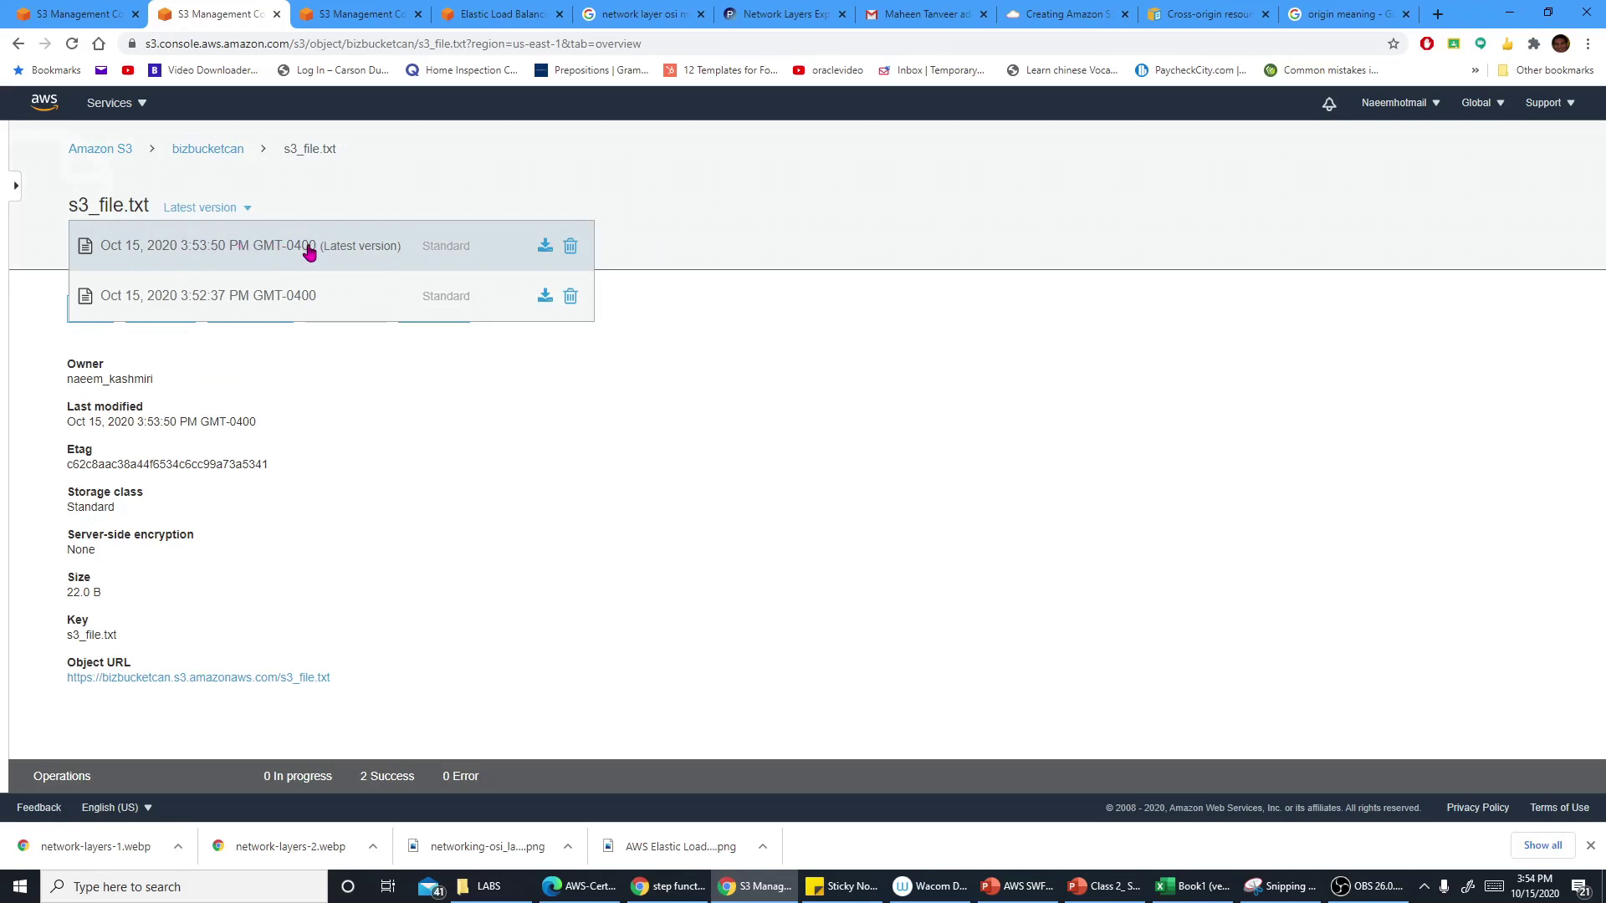
{"action": "left_click", "coordinate": [670, 423]}
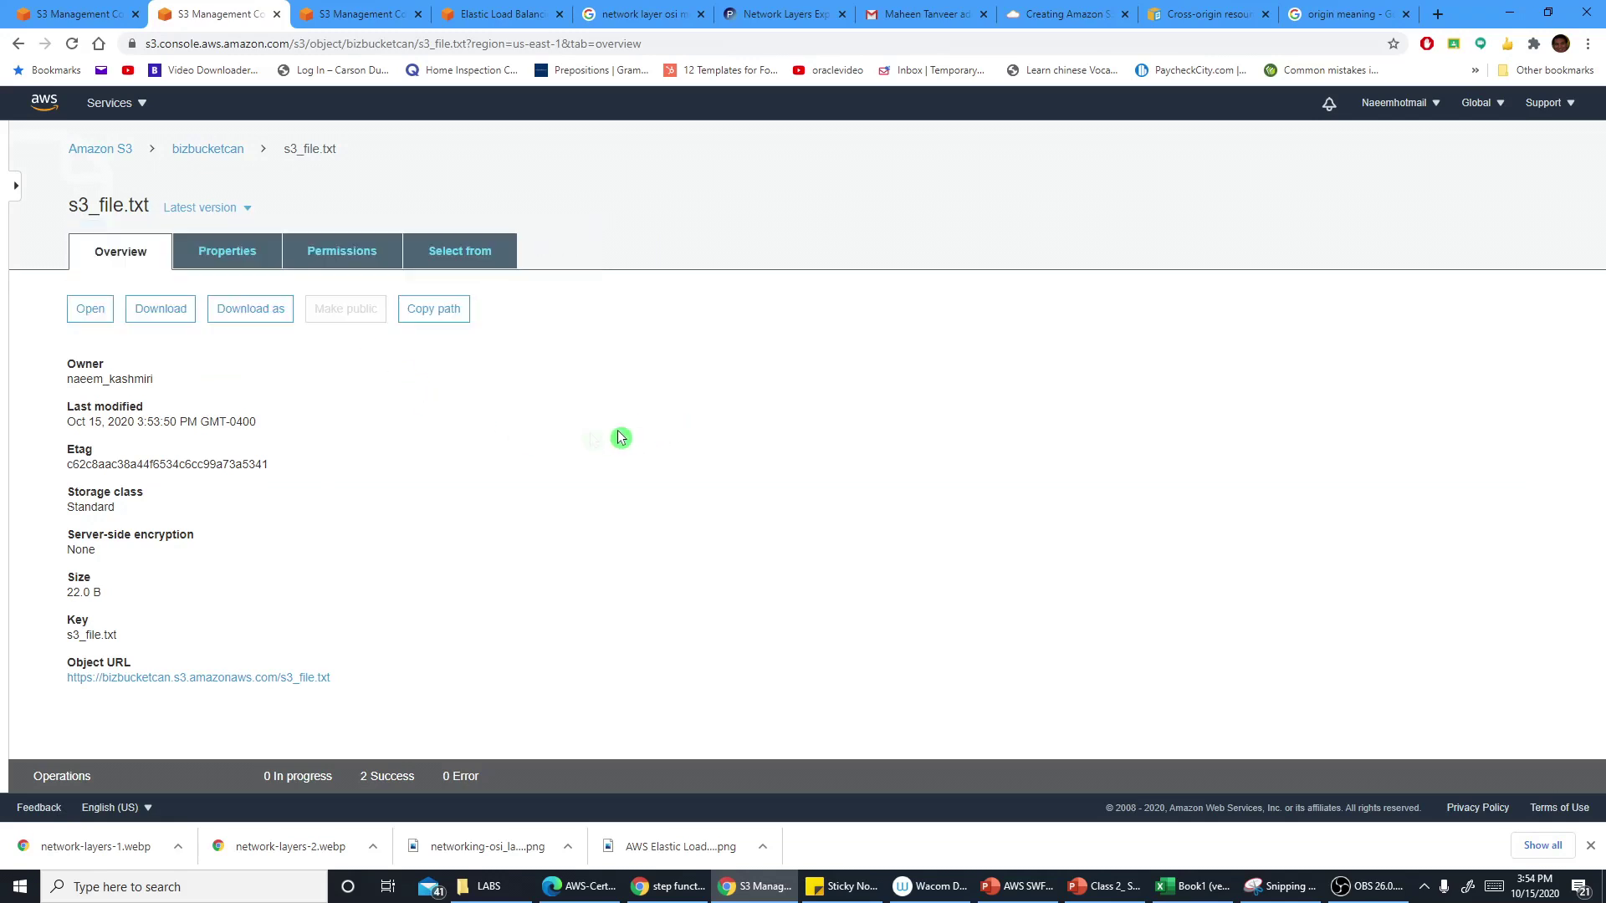
{"action": "left_click", "coordinate": [91, 310]}
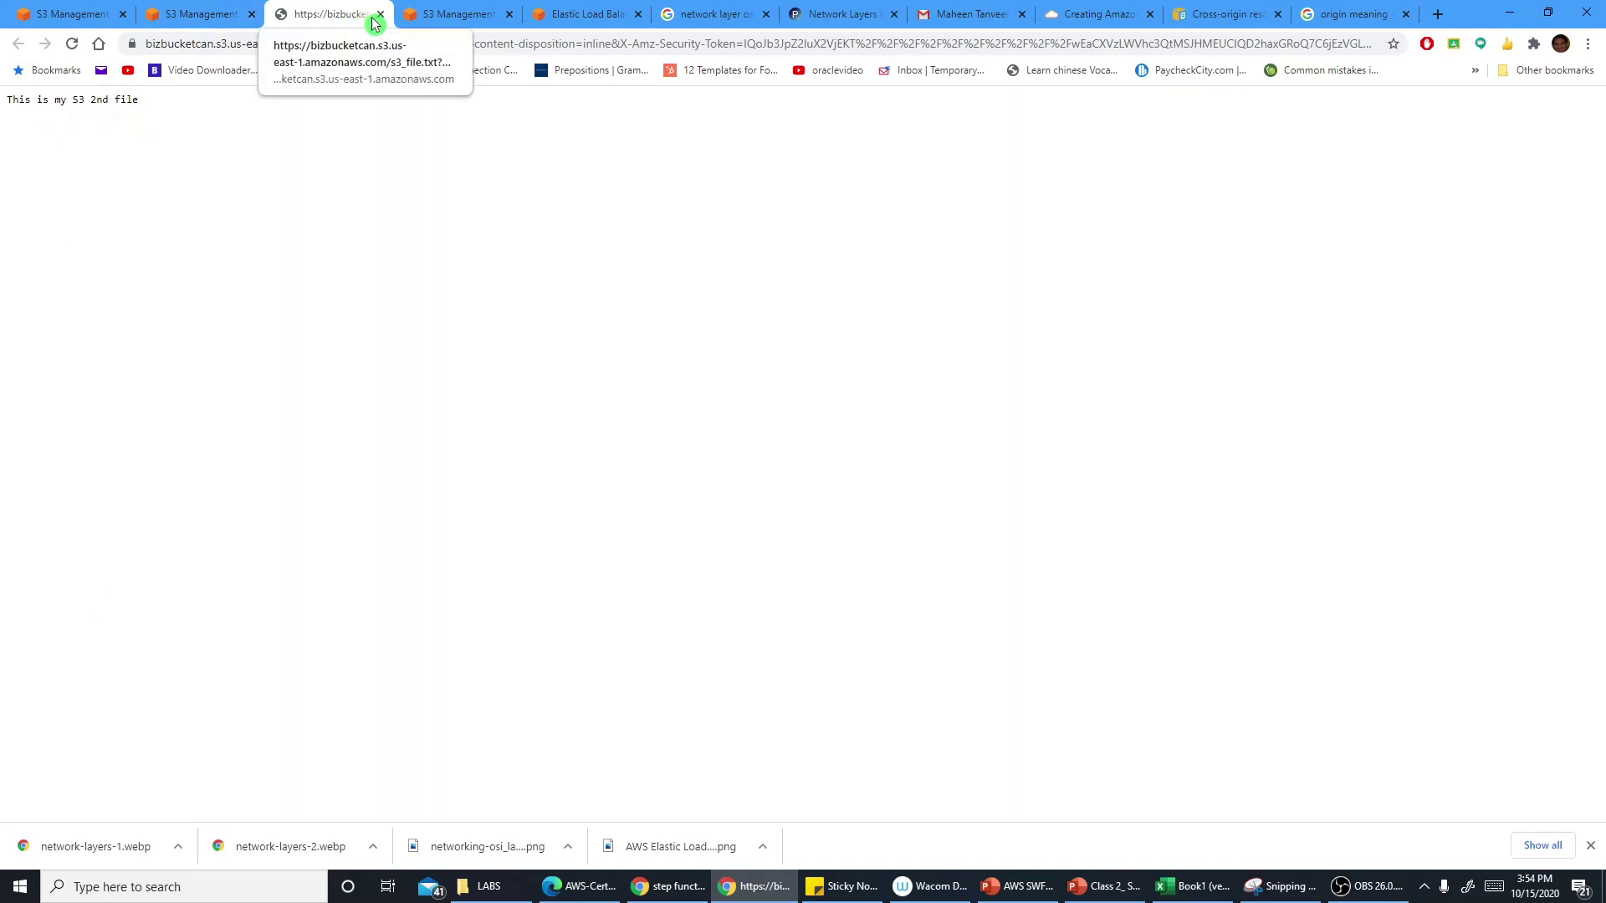
{"action": "left_click", "coordinate": [379, 15]}
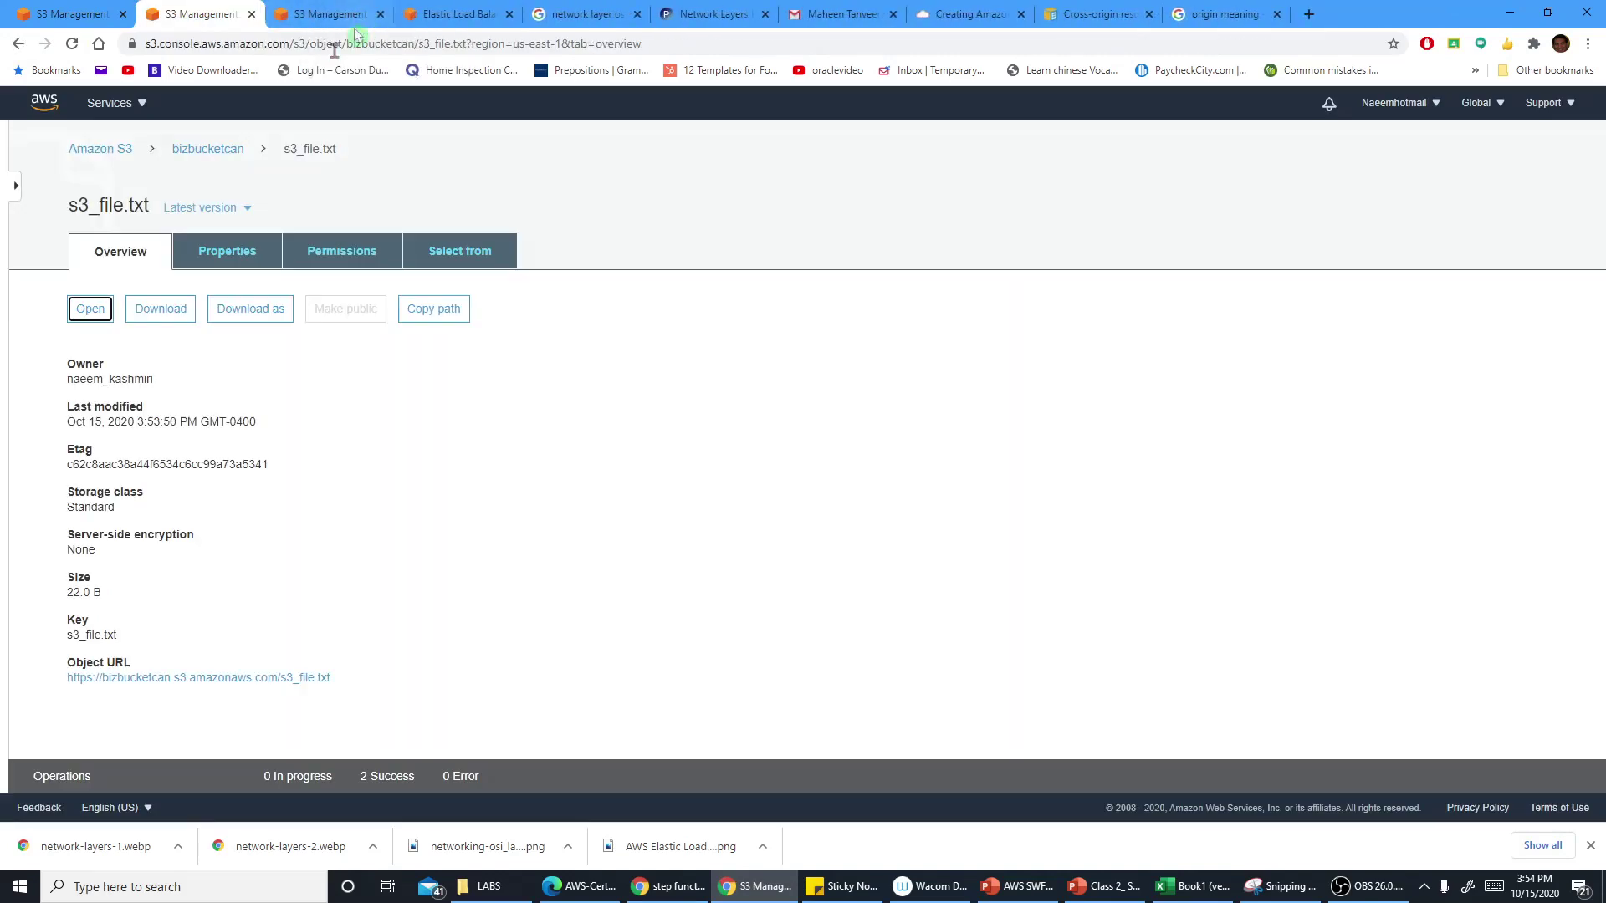
Step: Check the object's properties and the bucket's public access settings, and return to the bizbucketcan overview
{"action": "left_click", "coordinate": [239, 262]}
{"action": "left_click", "coordinate": [125, 252]}
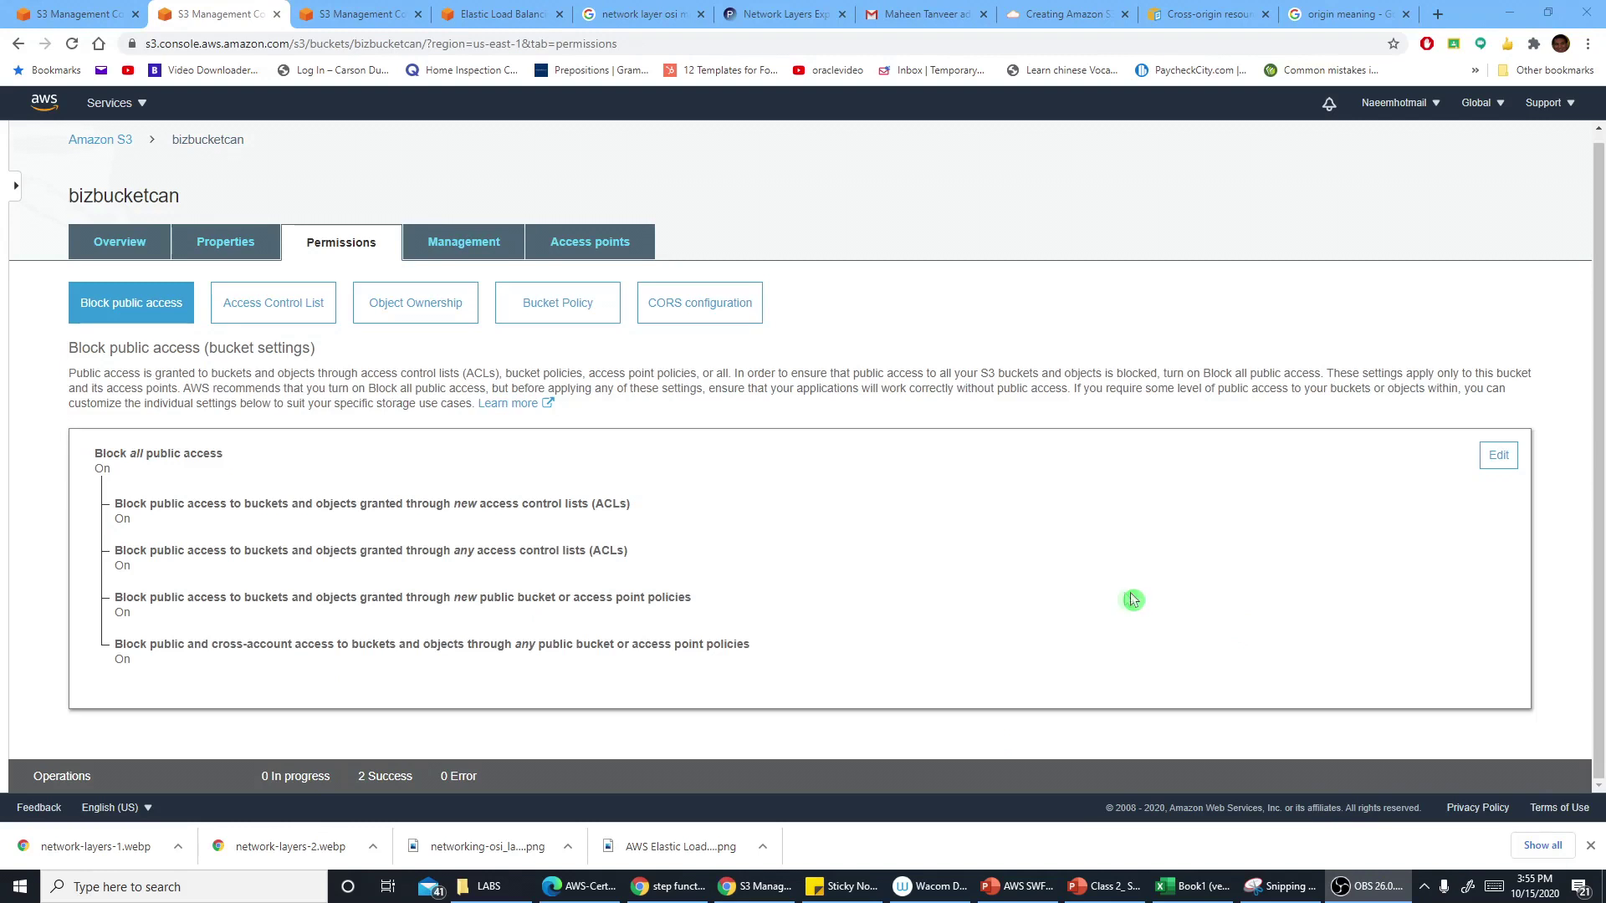
{"action": "left_click", "coordinate": [123, 244]}
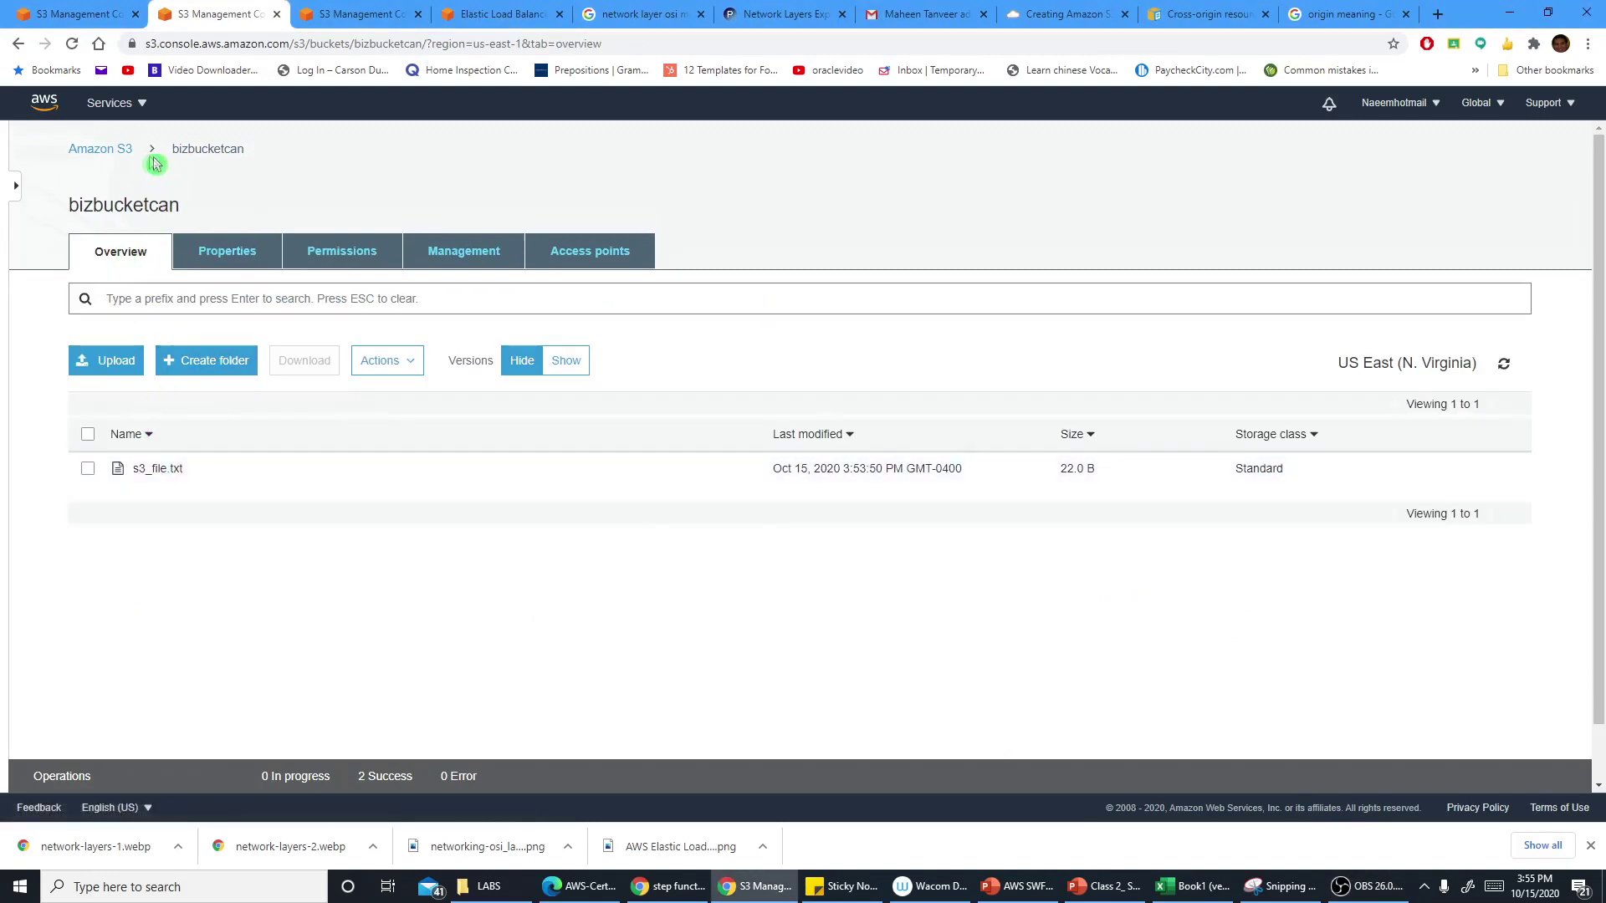
Step: Review bizbucketcan's block public access options in edit mode without saving, check its properties, and return to the bucket list
{"action": "left_click", "coordinate": [100, 150]}
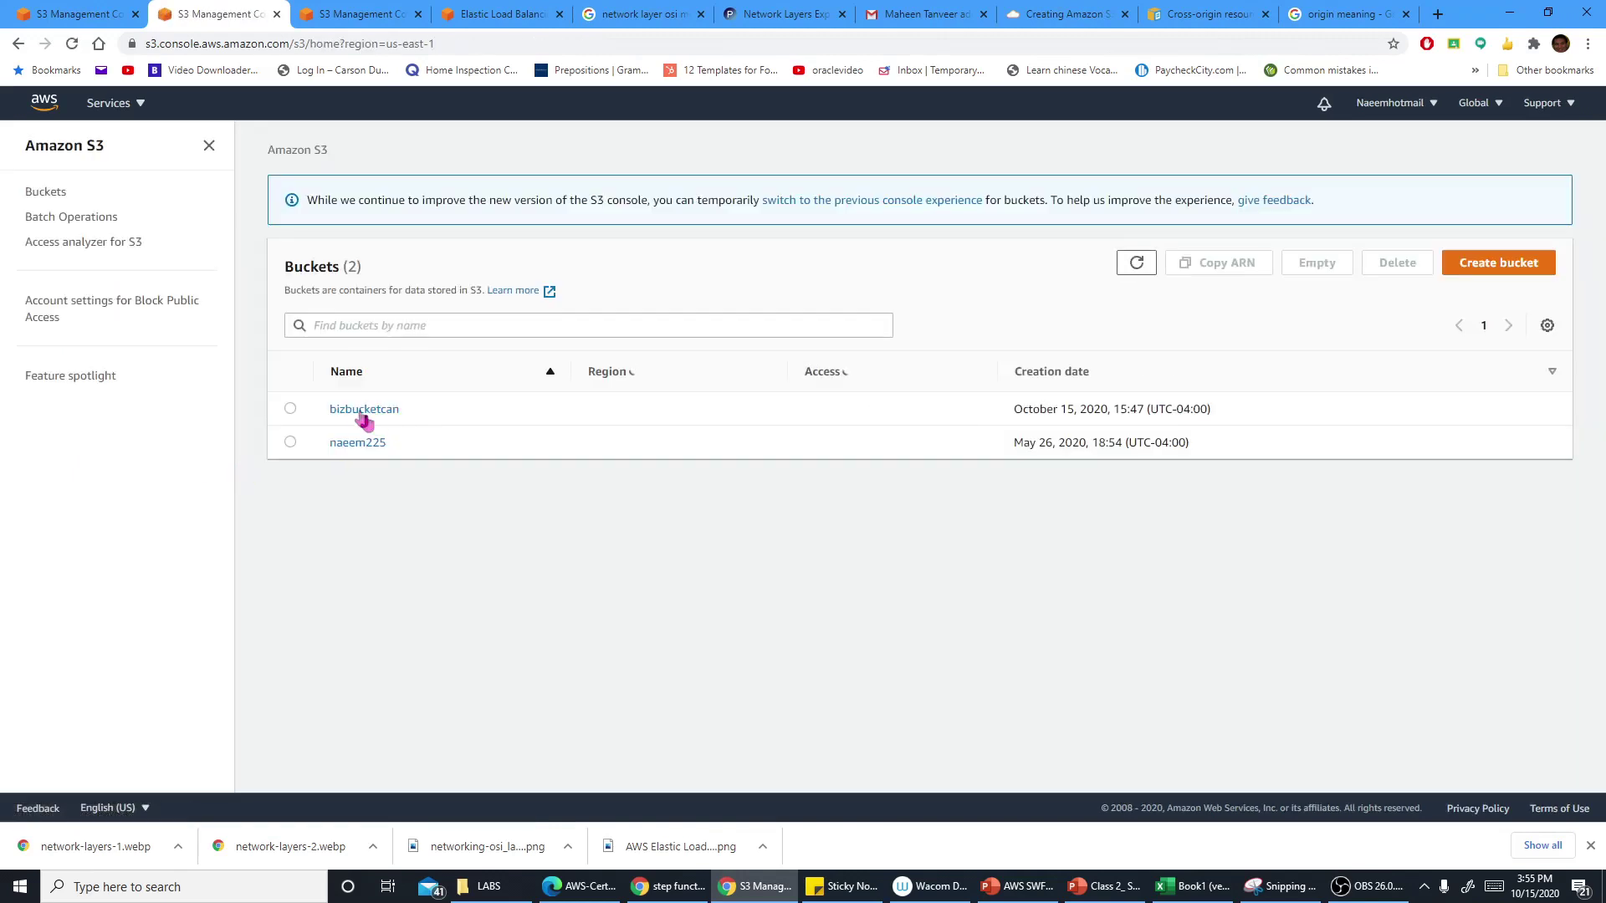
{"action": "left_click", "coordinate": [345, 412]}
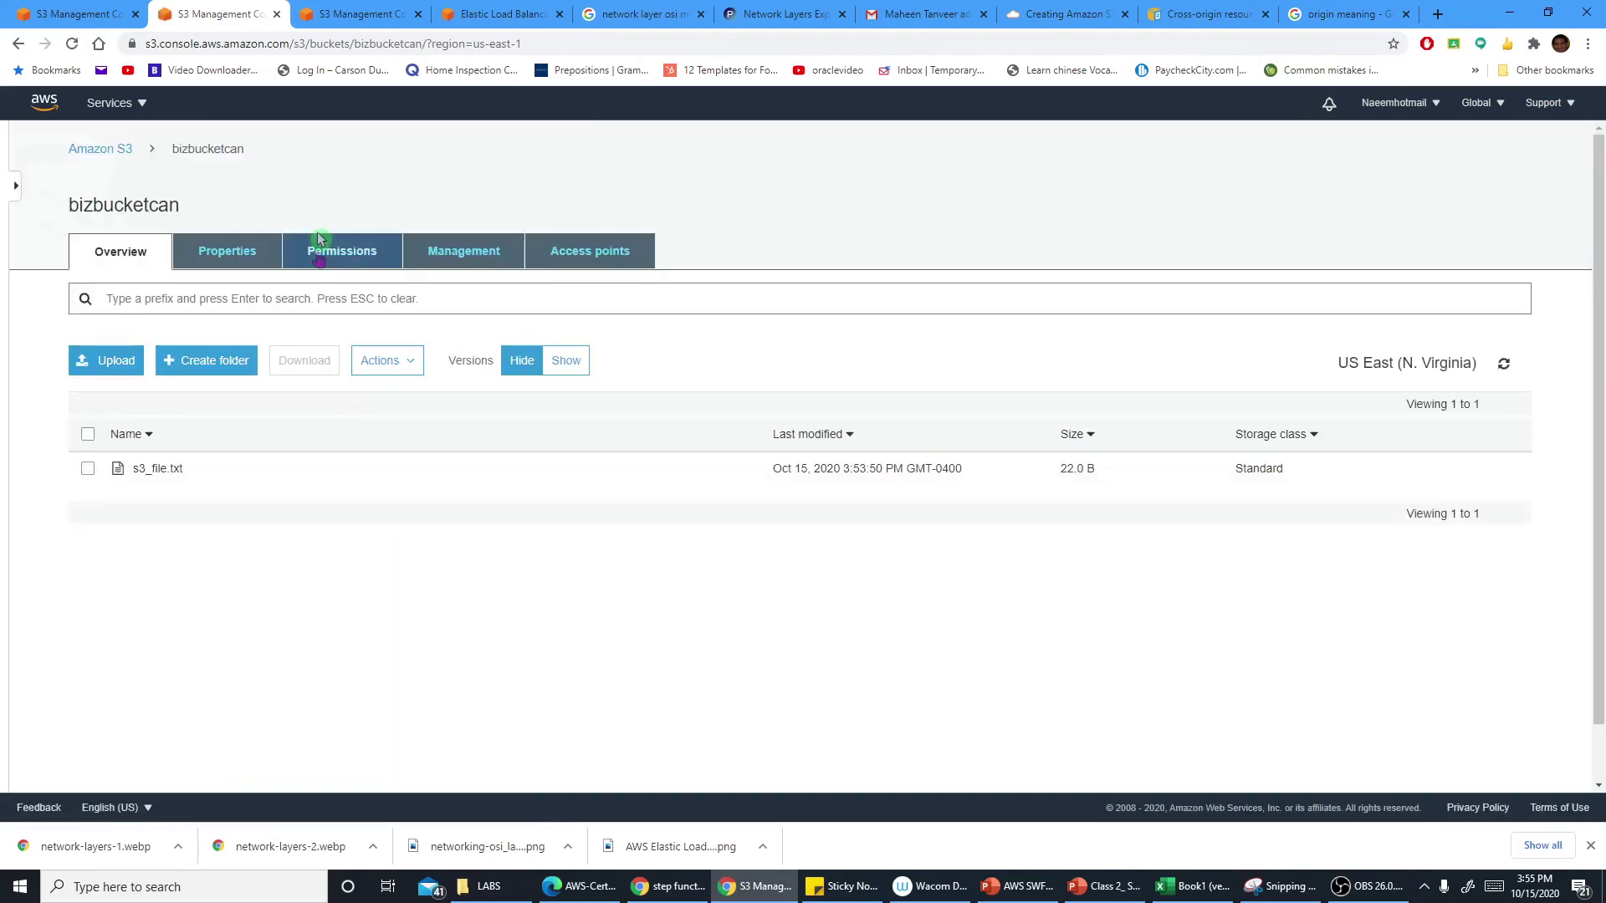
{"action": "left_click", "coordinate": [318, 242]}
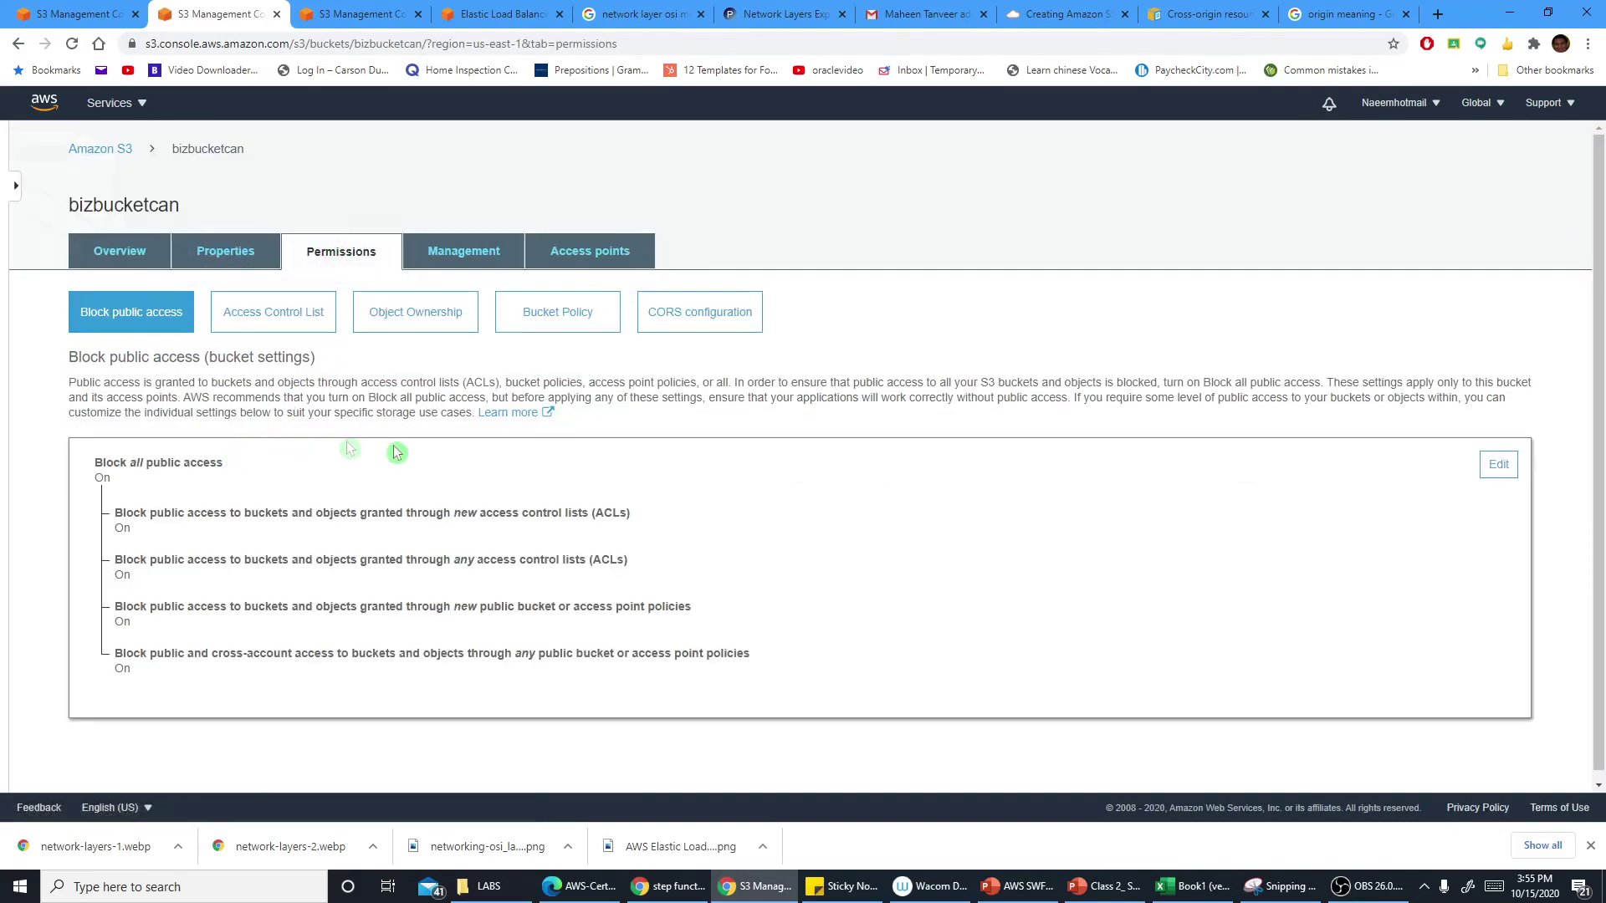
{"action": "left_click", "coordinate": [1496, 474]}
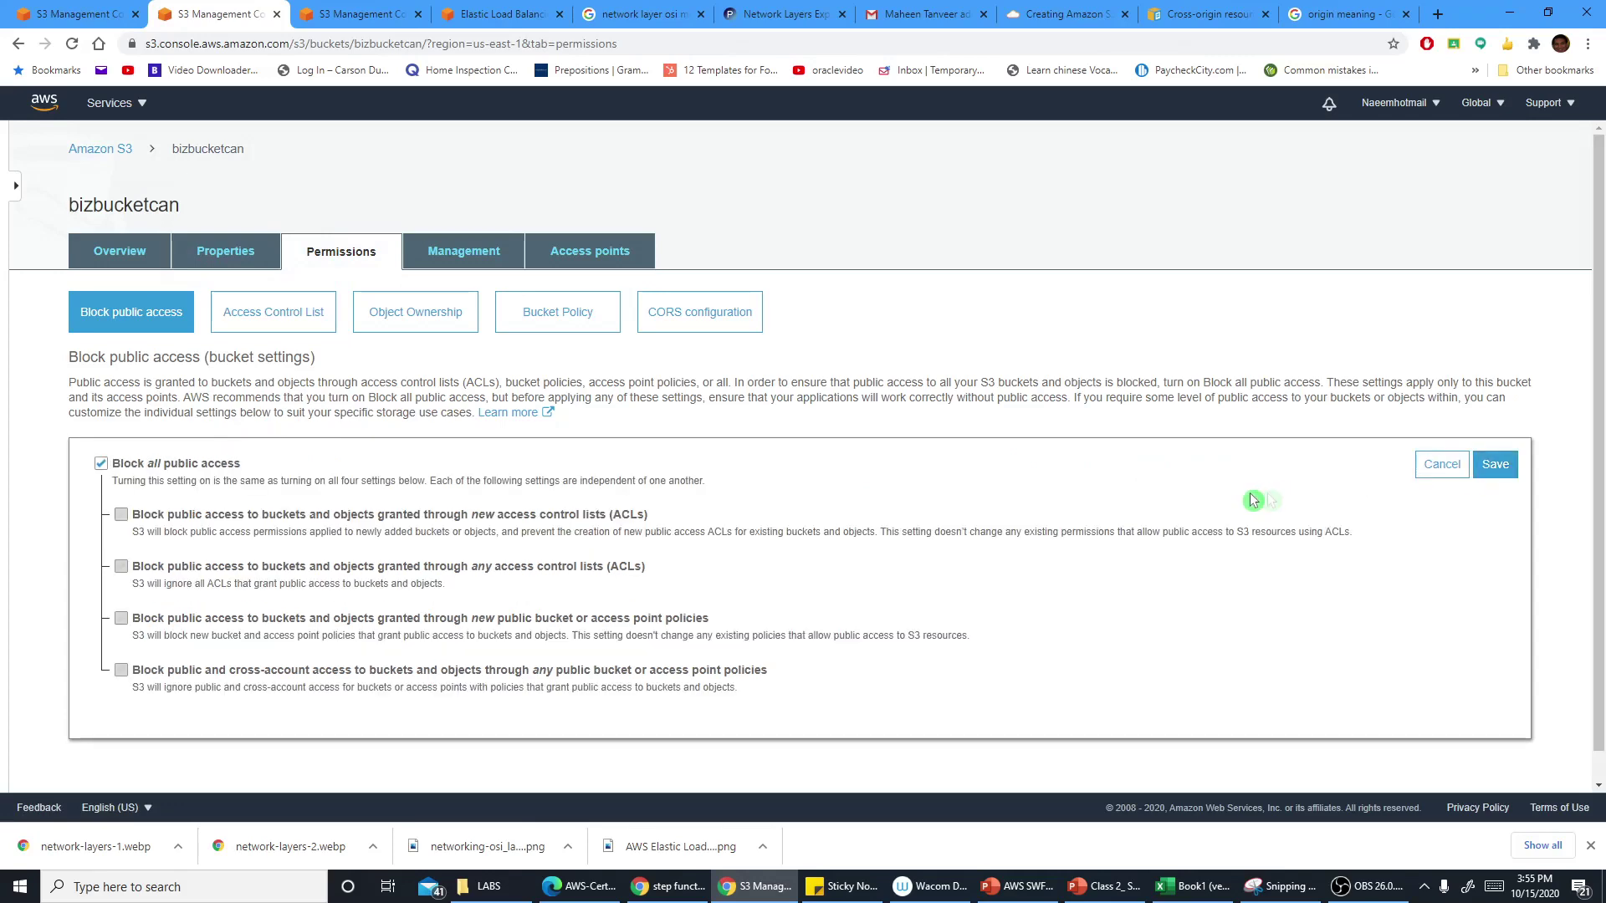
{"action": "scroll", "coordinate": [1240, 502], "scroll_direction": "down", "scroll_amount": 1}
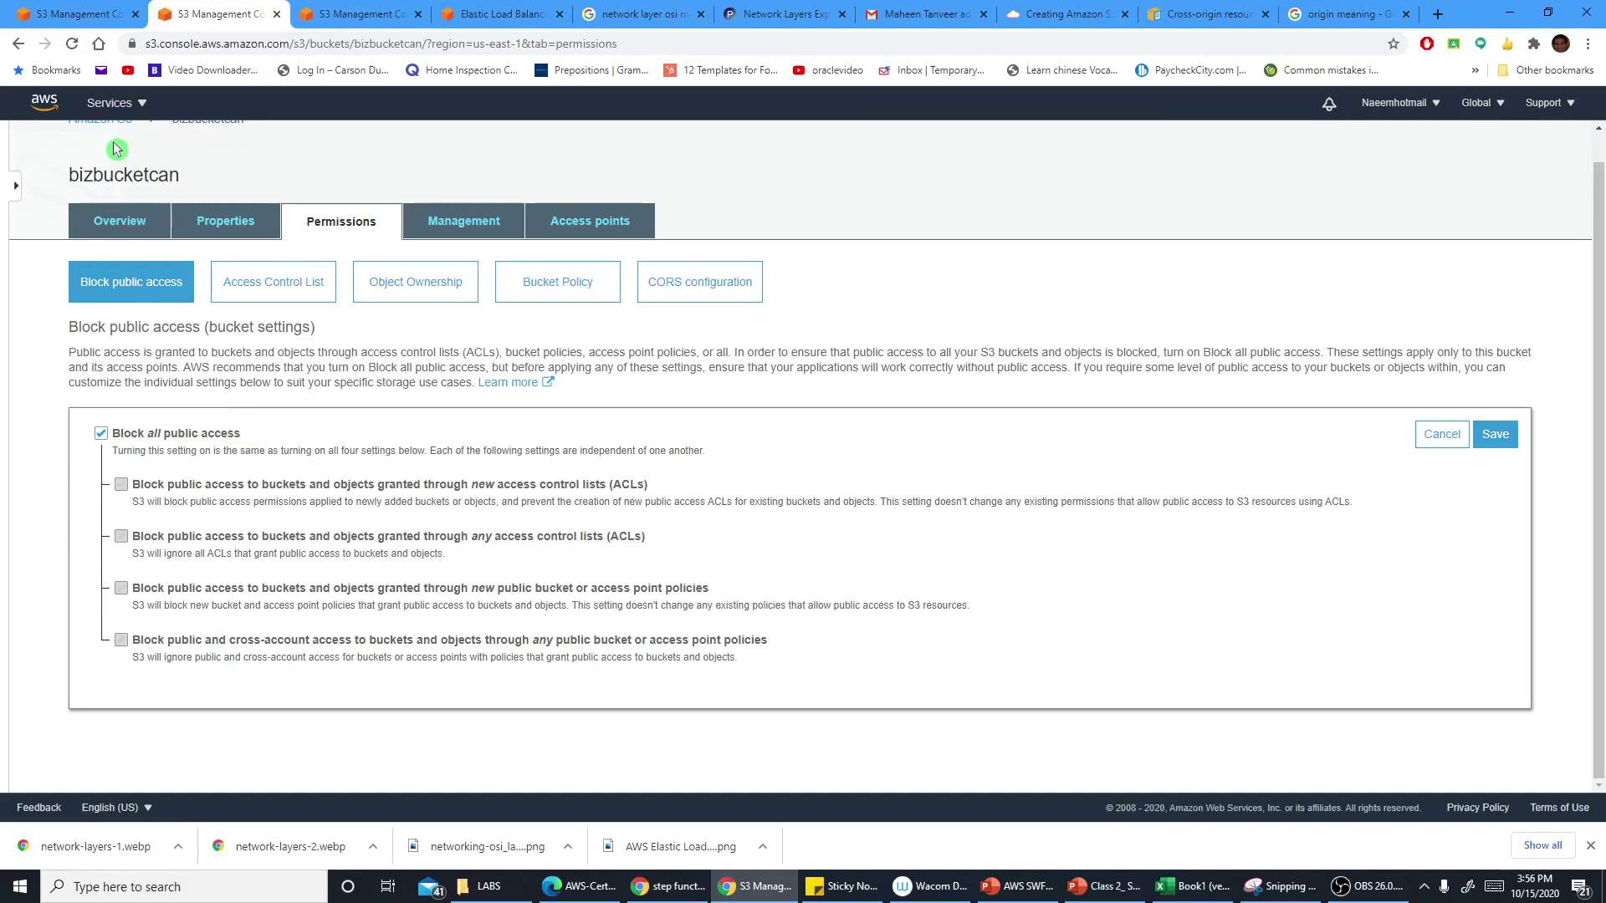
{"action": "left_click", "coordinate": [126, 220]}
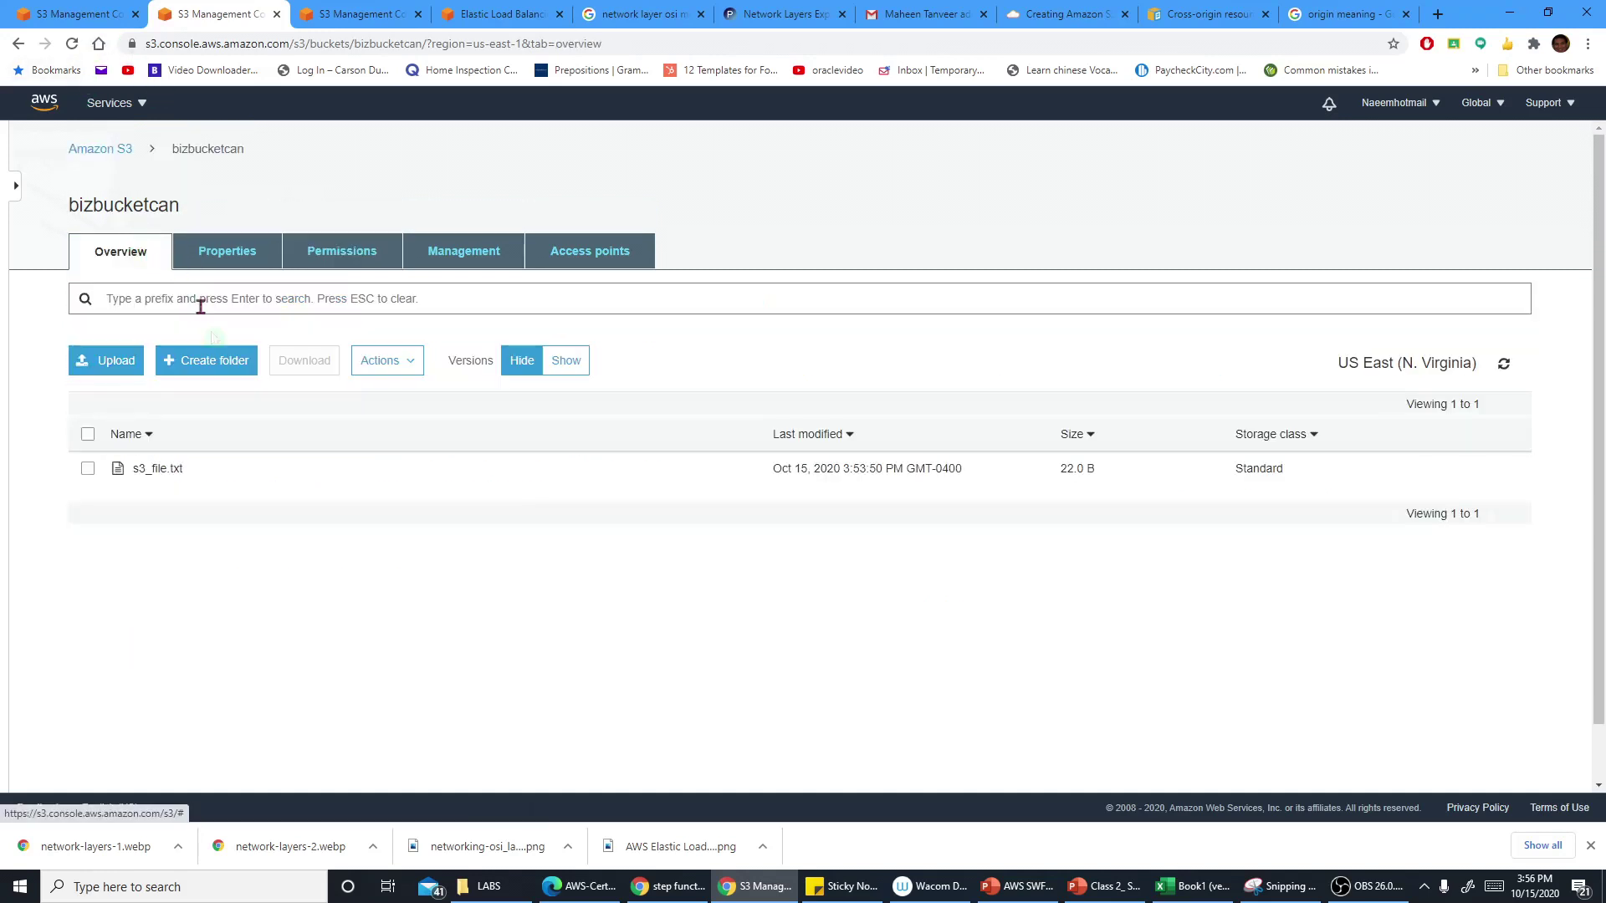
{"action": "left_click", "coordinate": [209, 252]}
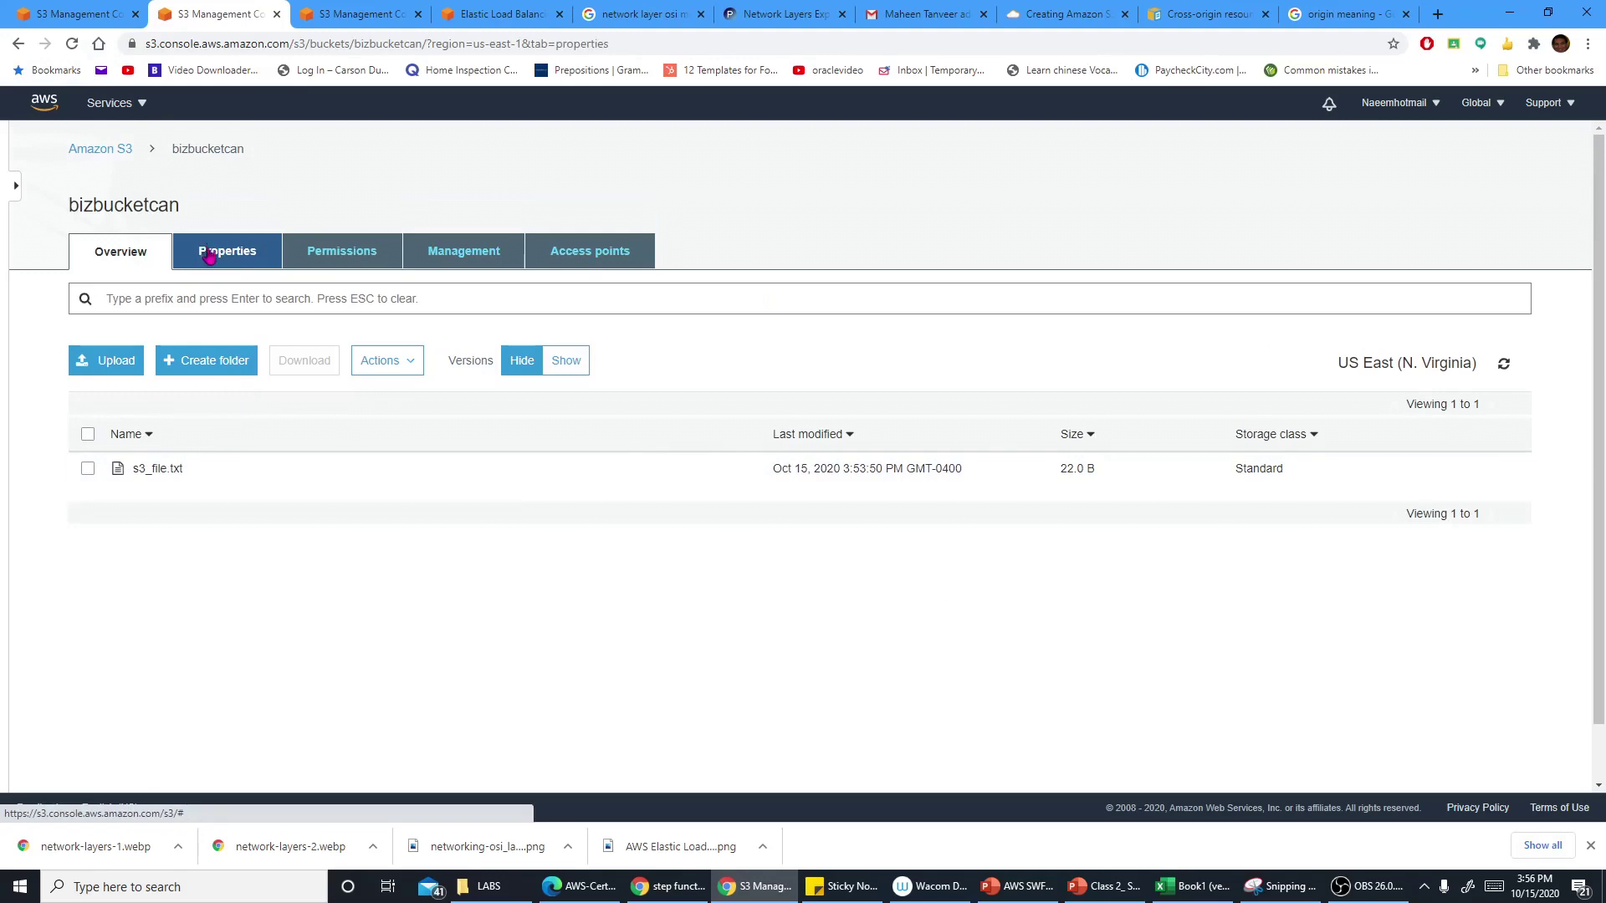
{"action": "left_click", "coordinate": [100, 148]}
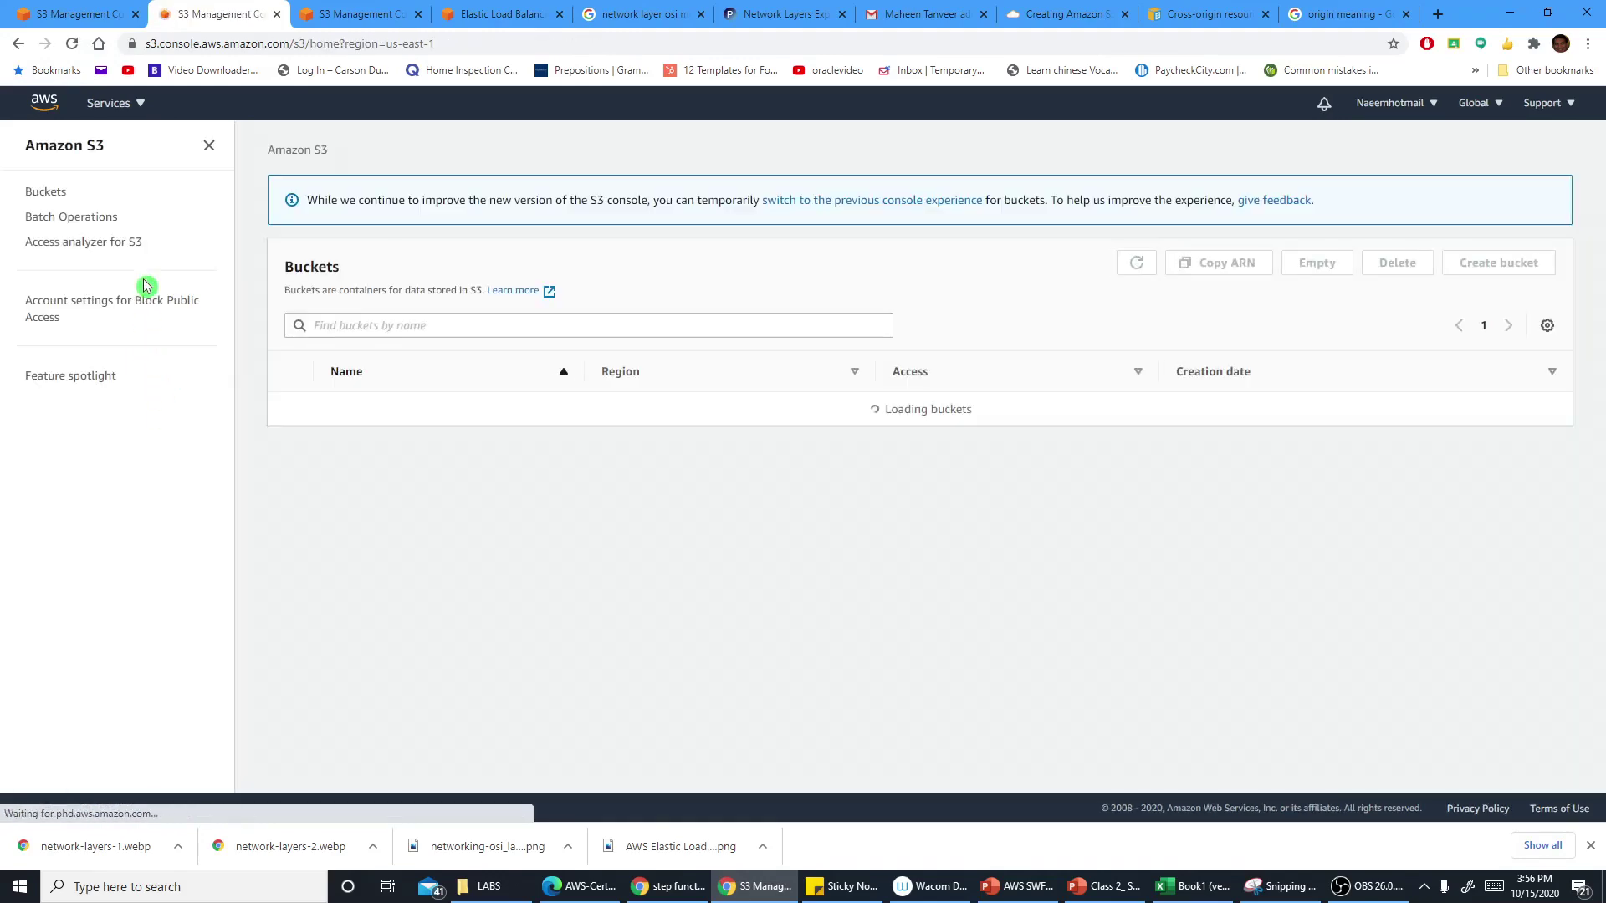
Step: Open the s3_file.txt object in bizbucketcan, locate its object URL, and open a new browser tab
{"action": "left_click", "coordinate": [346, 412]}
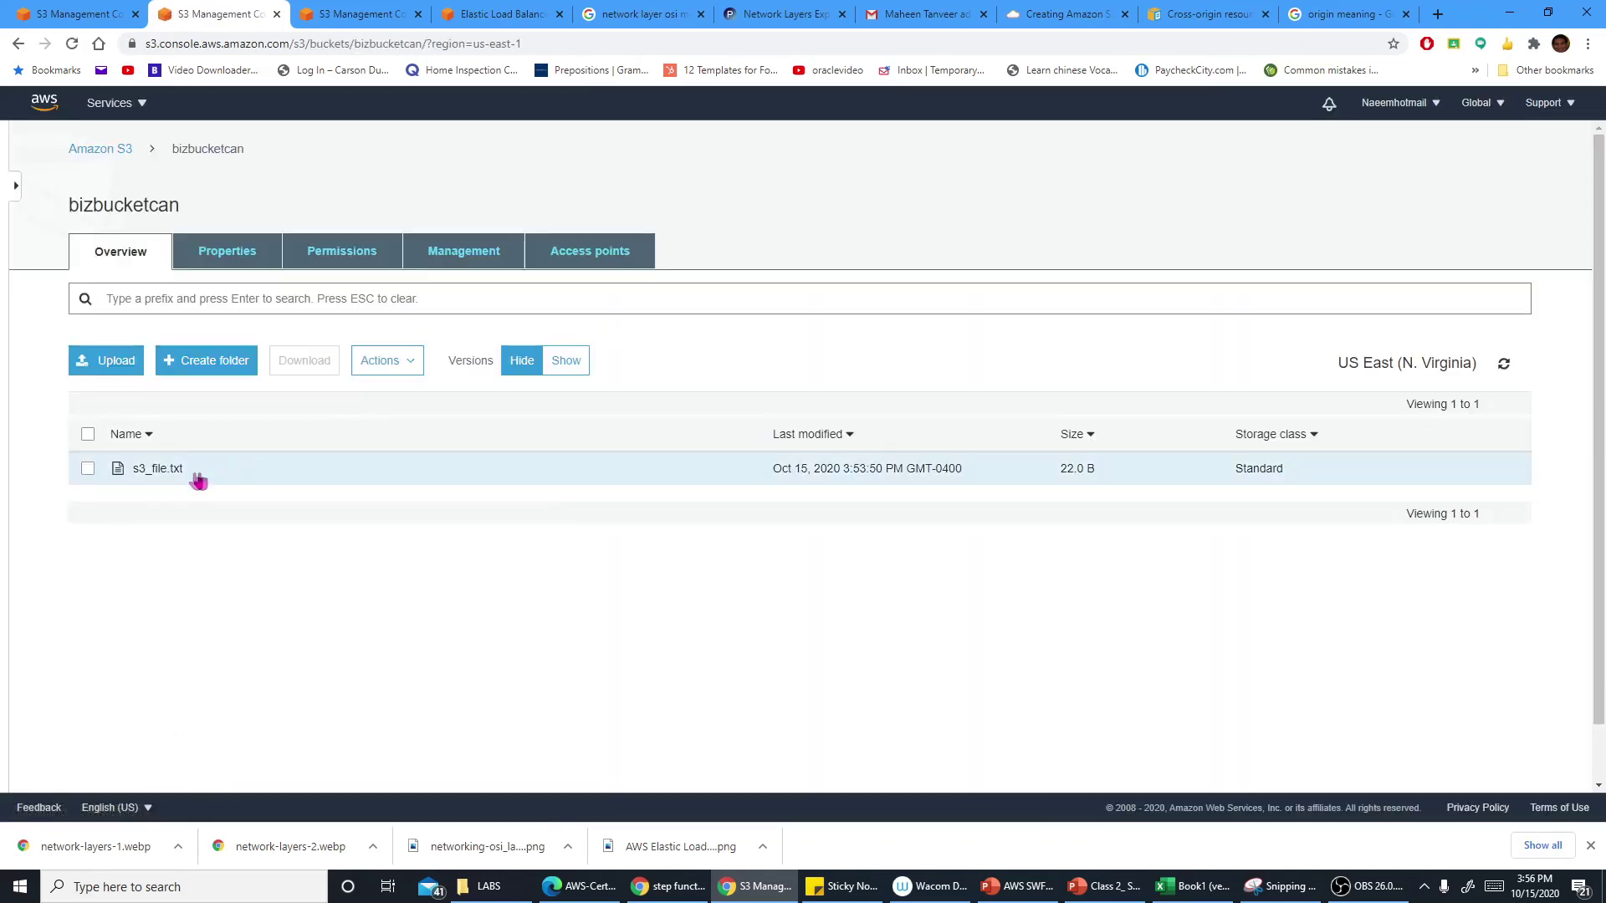
{"action": "left_click", "coordinate": [161, 470]}
{"action": "left_click_drag", "start_coordinate": [334, 679], "coordinate": [61, 691]}
{"action": "left_click", "coordinate": [72, 710]}
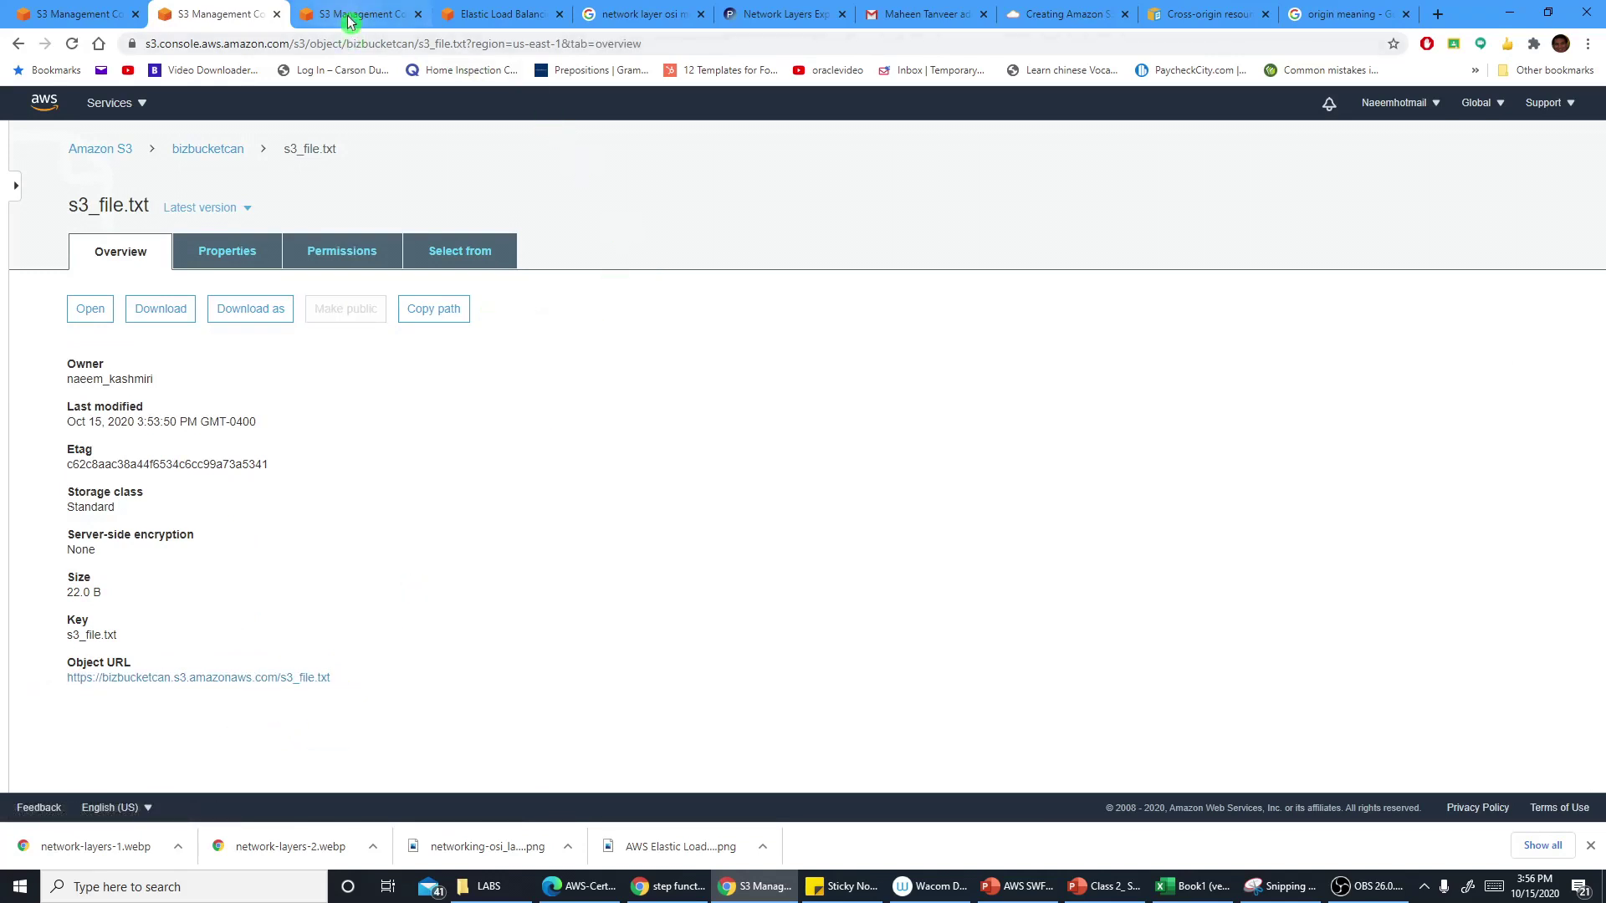
{"action": "left_click", "coordinate": [1437, 14]}
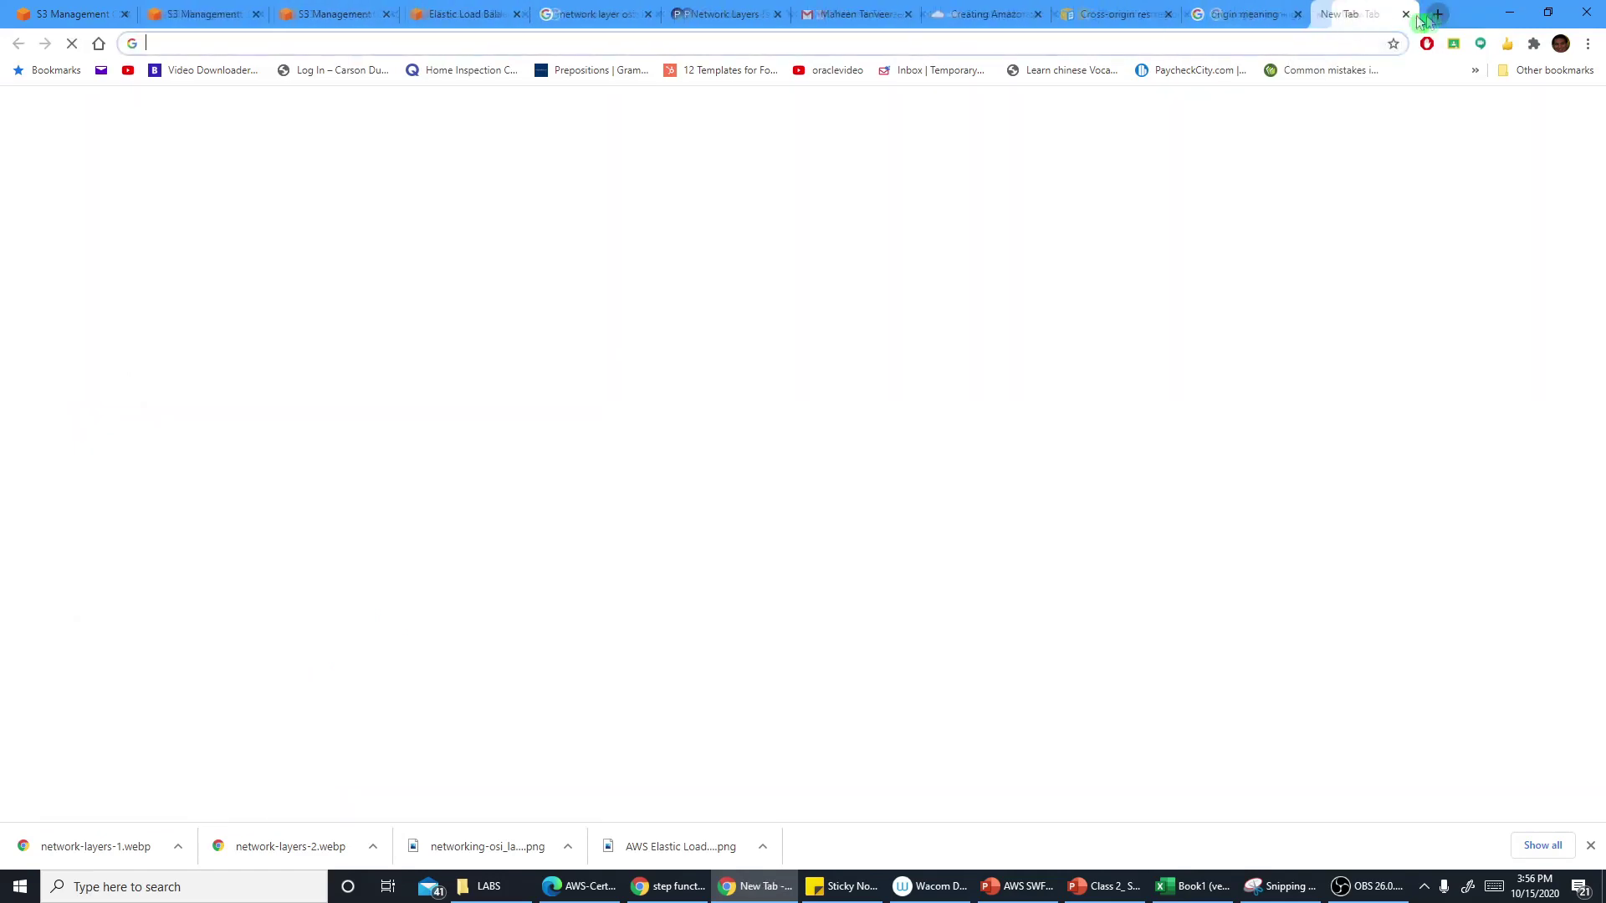
{"action": "left_click", "coordinate": [640, 48]}
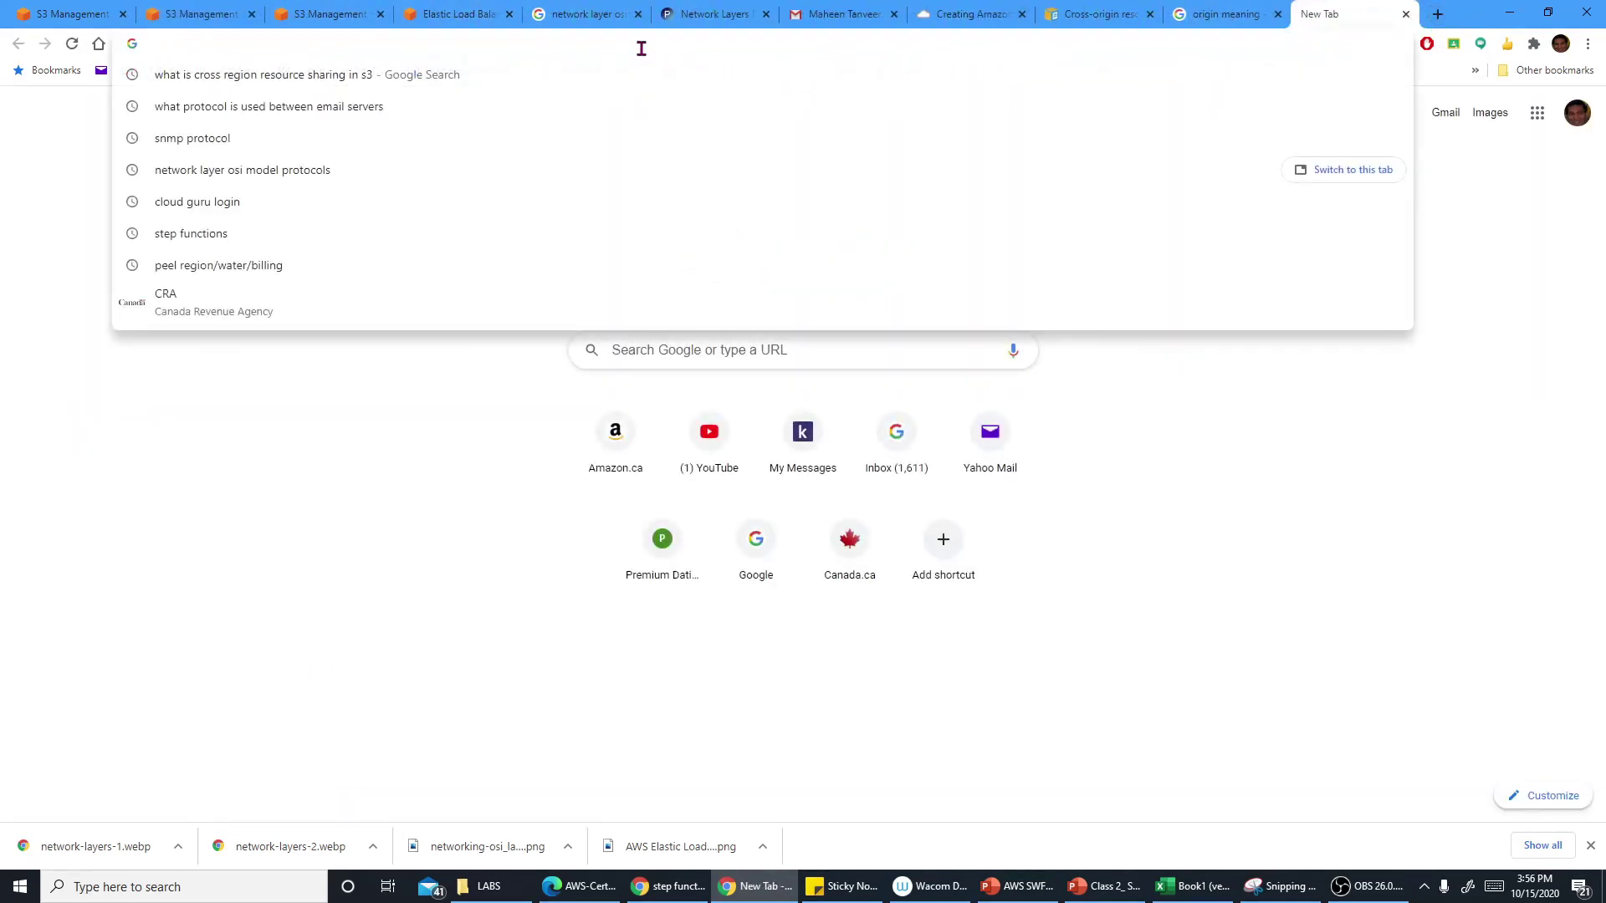
{"action": "type", "text": "origin"}
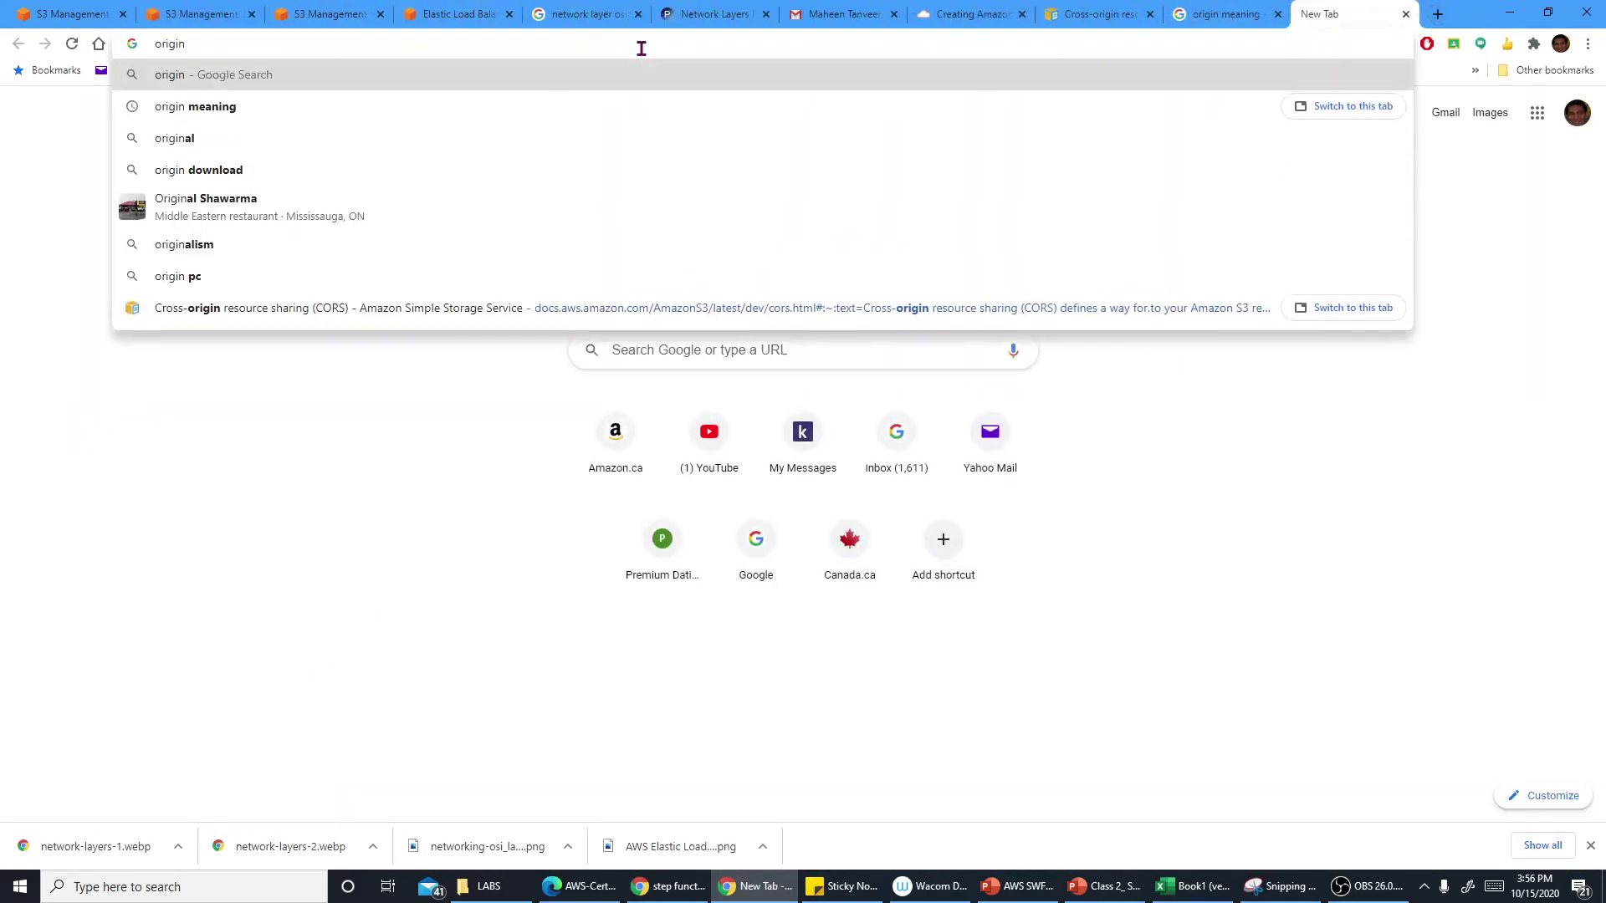
{"action": "key", "text": "Escape"}
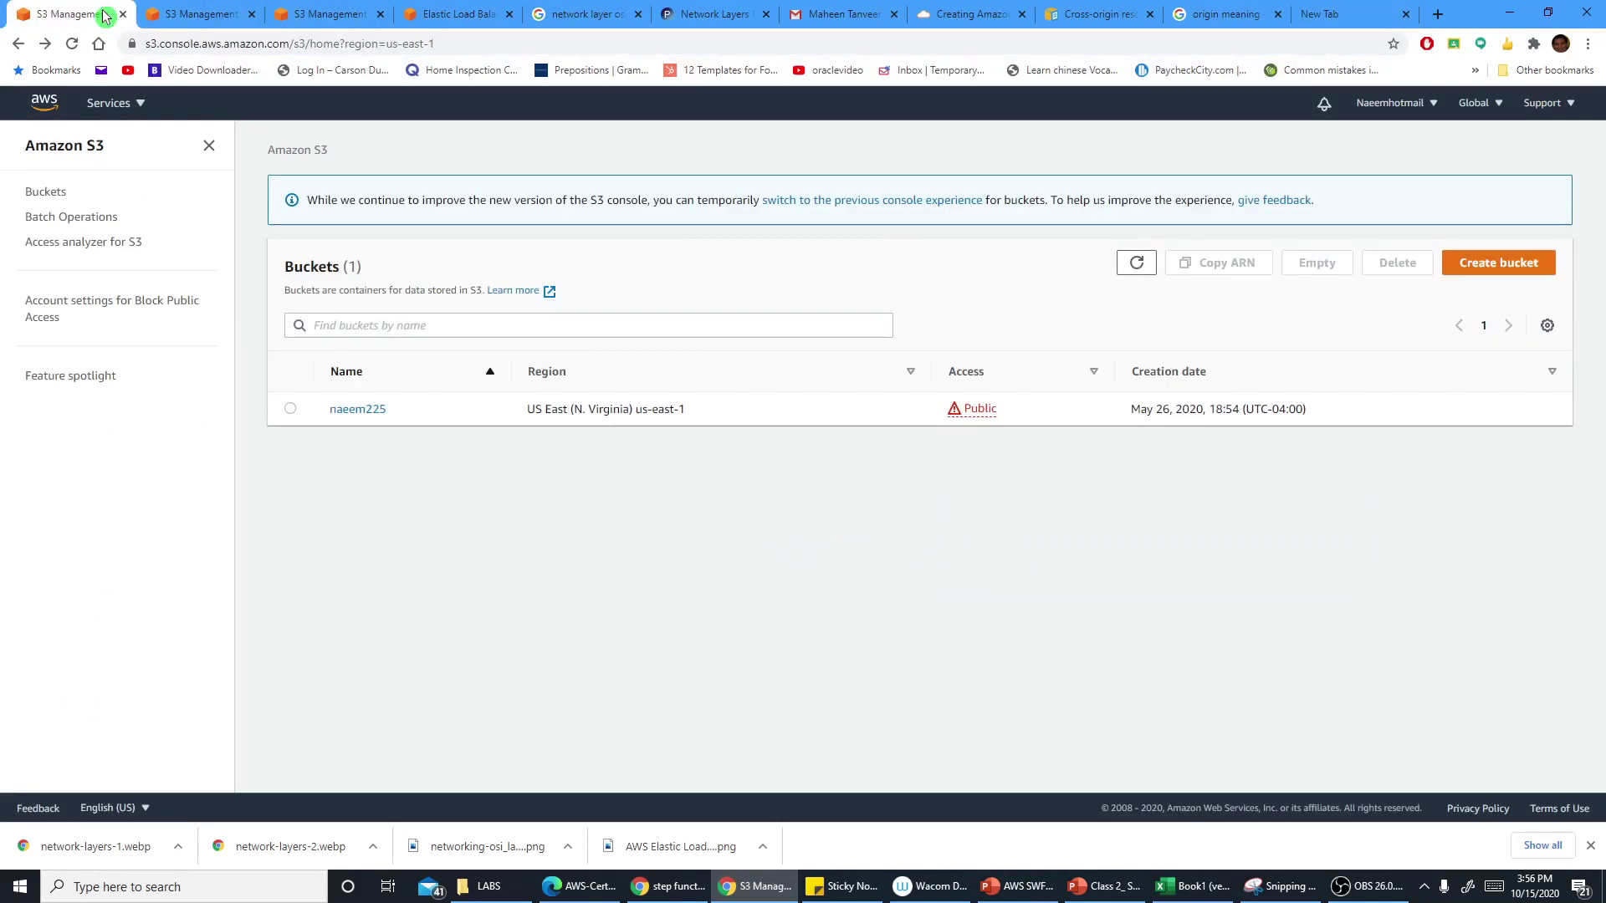
{"action": "left_click", "coordinate": [92, 15]}
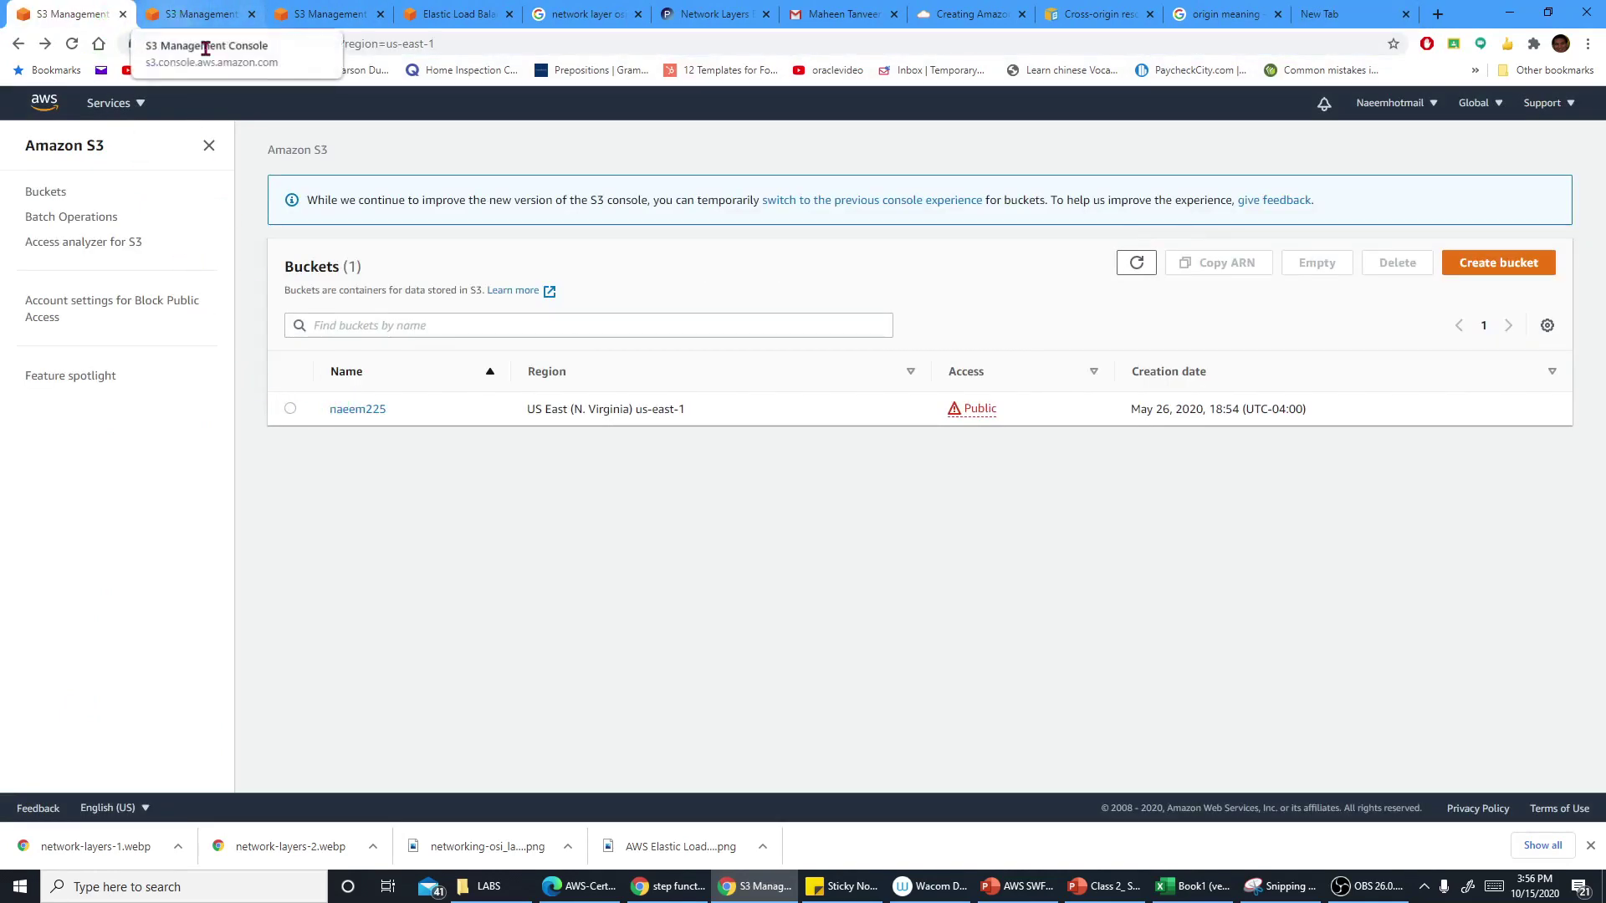
{"action": "key", "text": "ctrl+Tab"}
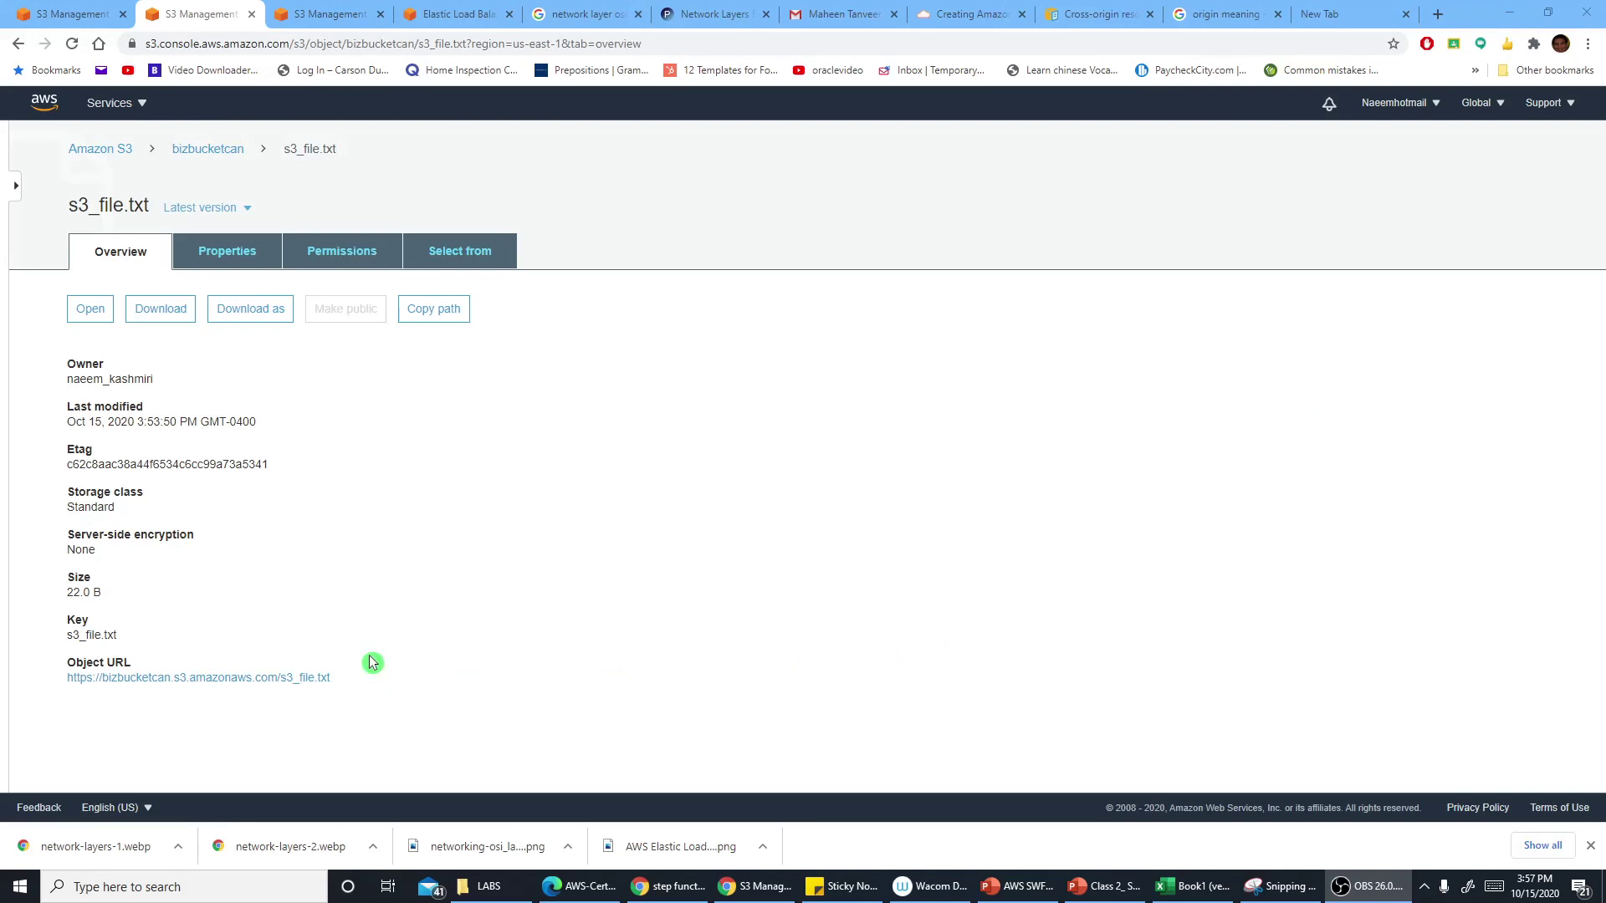
Step: Copy the object URL of s3_file.txt and load it in the empty browser tab to test public access
{"action": "left_click", "coordinate": [64, 682]}
{"action": "left_click_drag", "start_coordinate": [64, 682], "coordinate": [365, 699]}
{"action": "key", "text": "ctrl+c"}
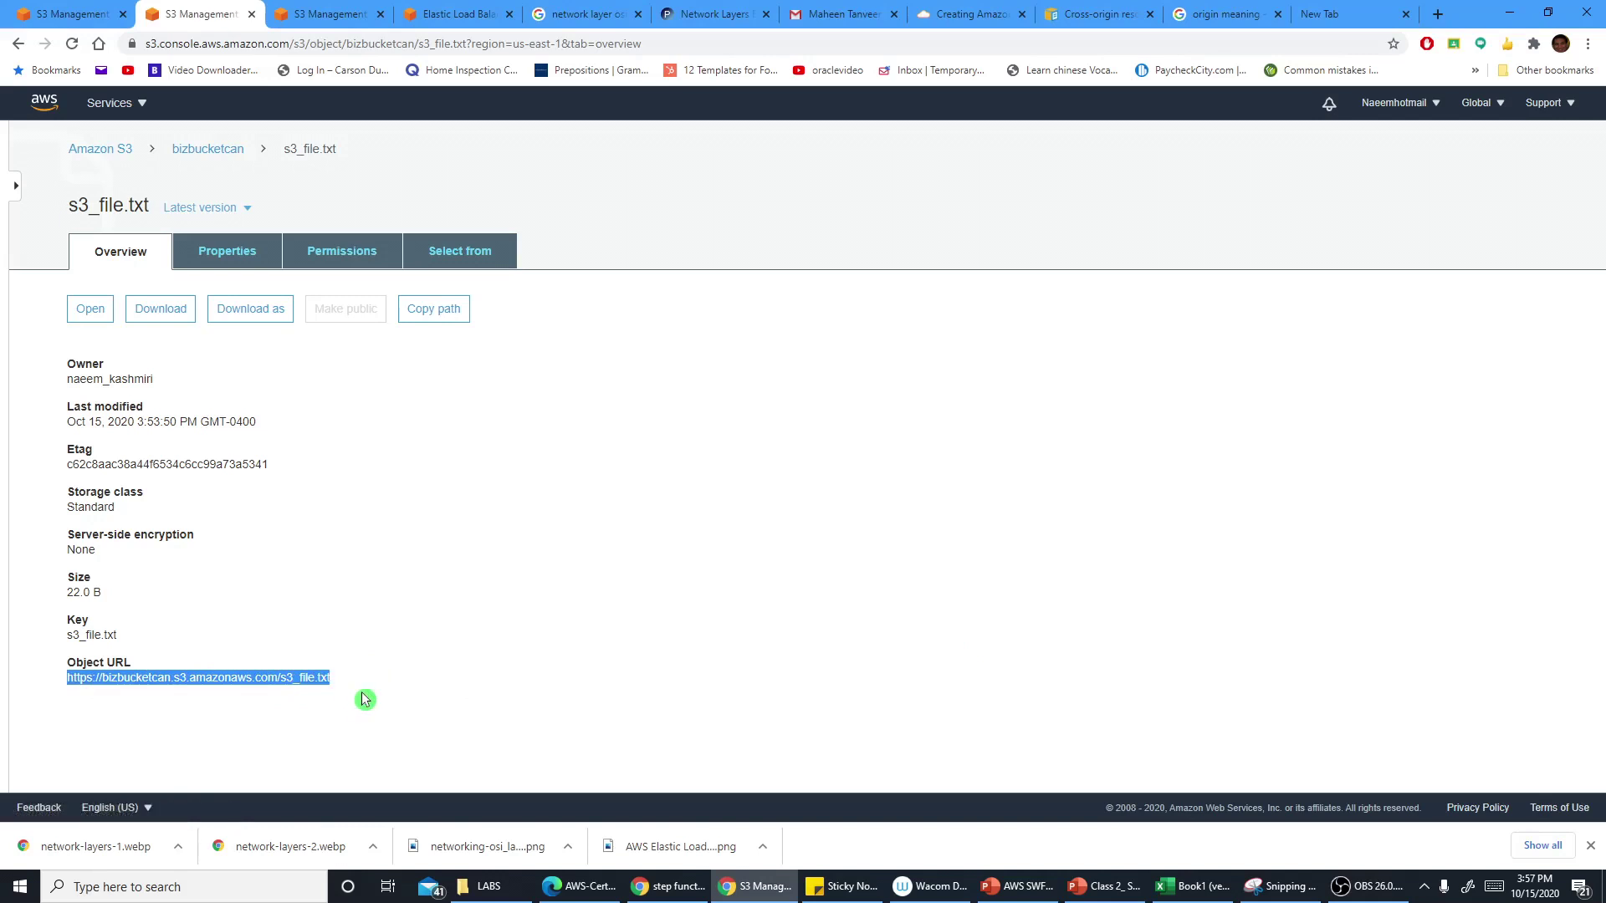
{"action": "left_click", "coordinate": [1320, 14]}
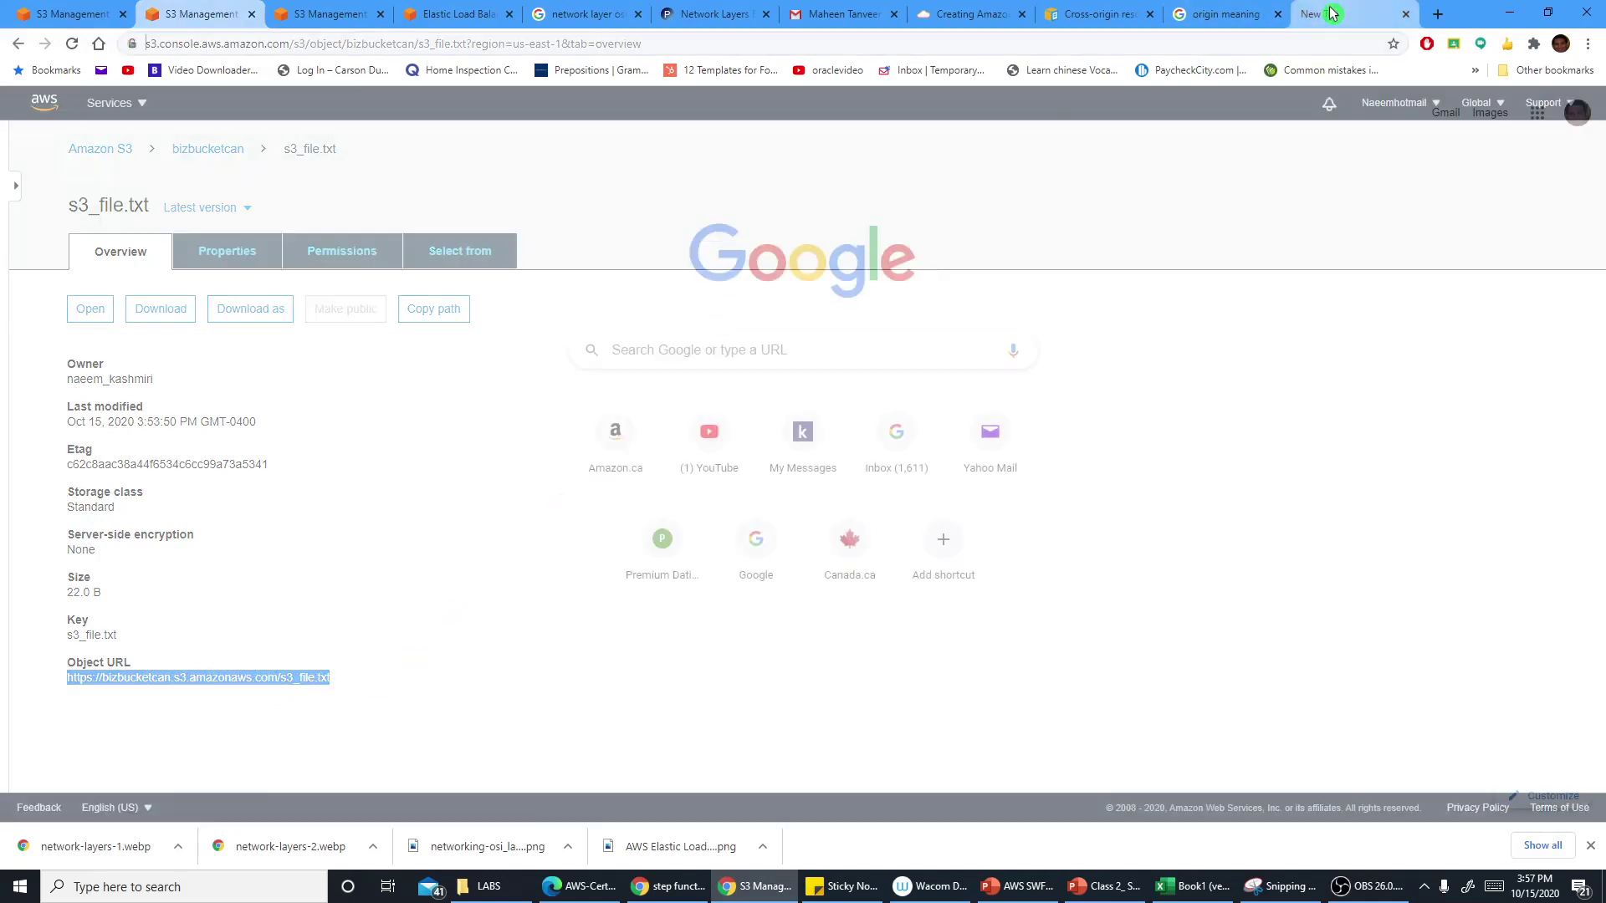
{"action": "left_click", "coordinate": [405, 44]}
{"action": "key", "text": "ctrl+v"}
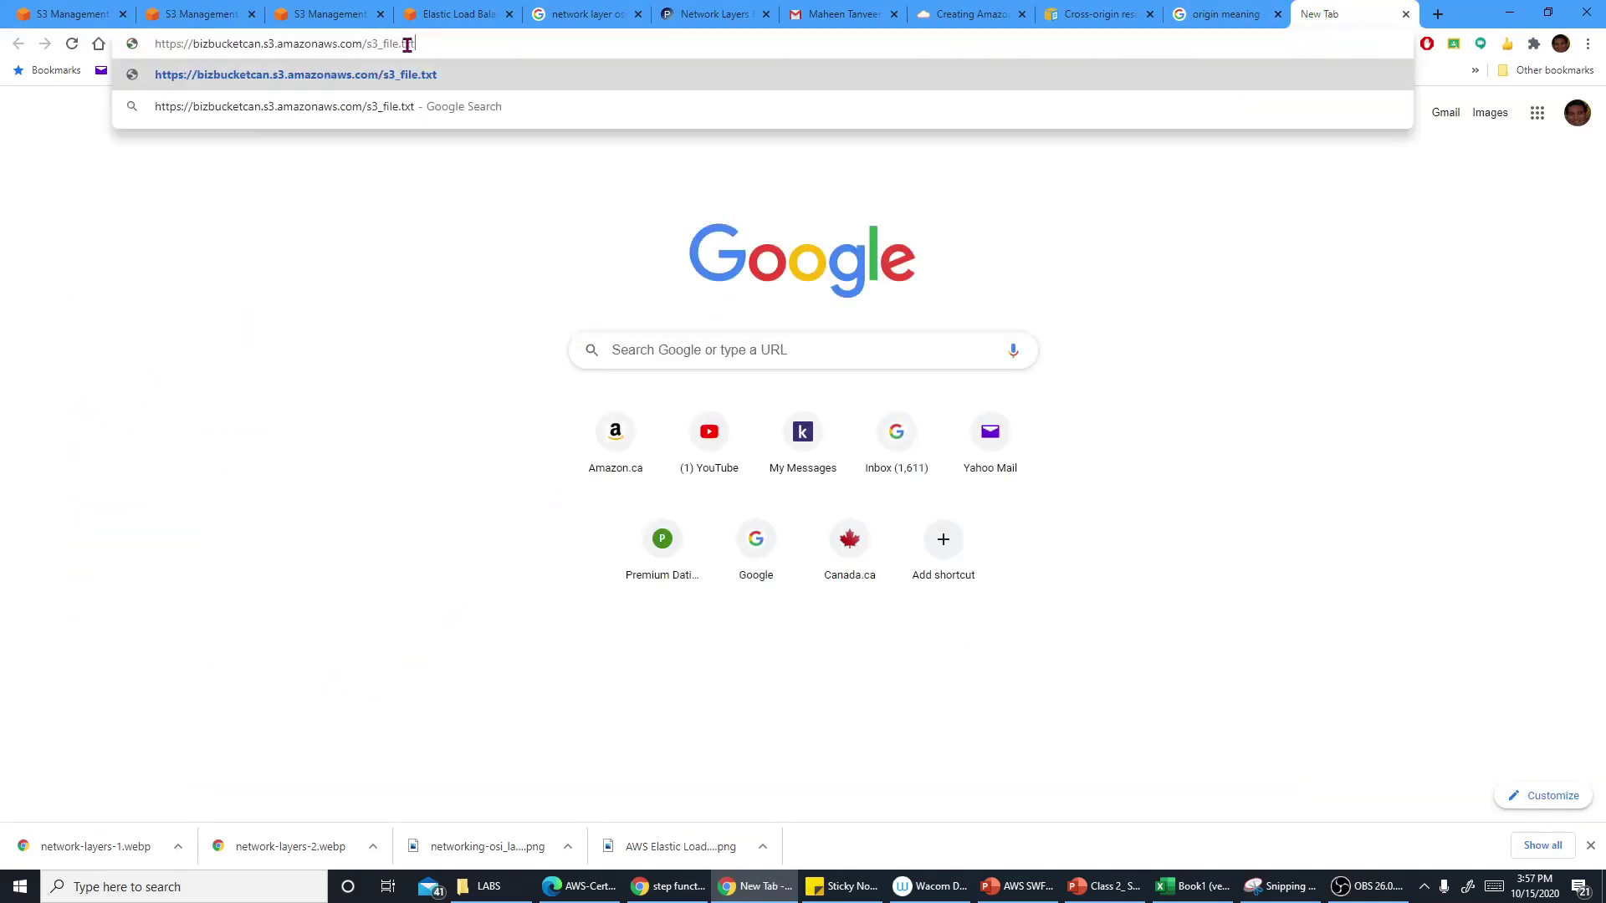
{"action": "key", "text": "Return"}
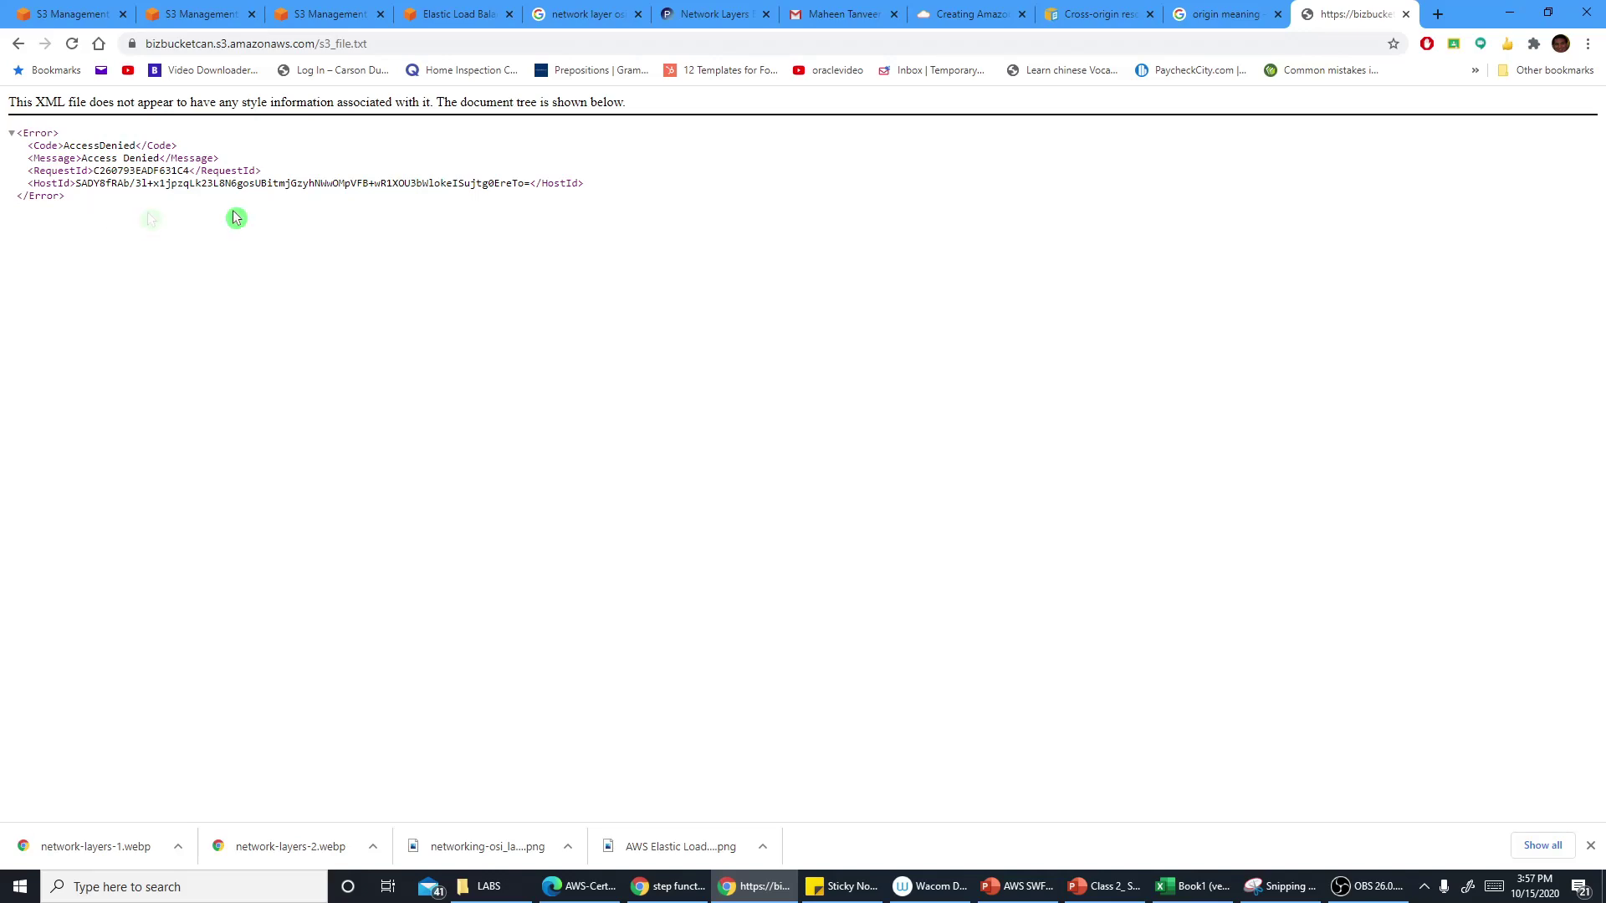
Step: Return to s3_file.txt in the S3 console and check the object's permissions
{"action": "left_click", "coordinate": [1226, 15]}
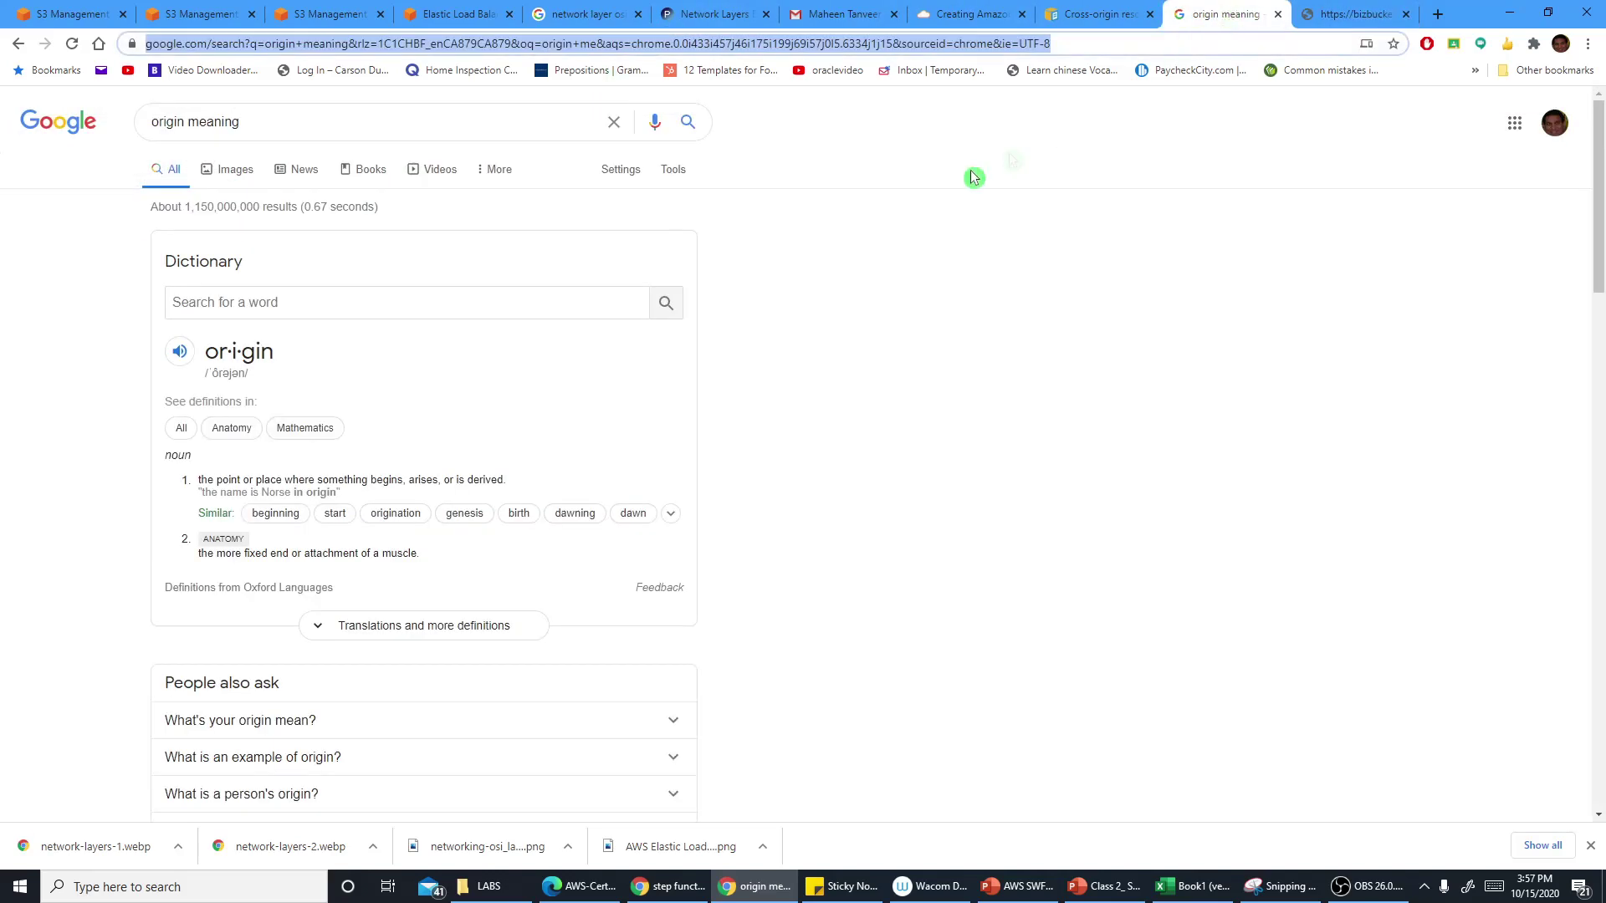
{"action": "left_click", "coordinate": [93, 18]}
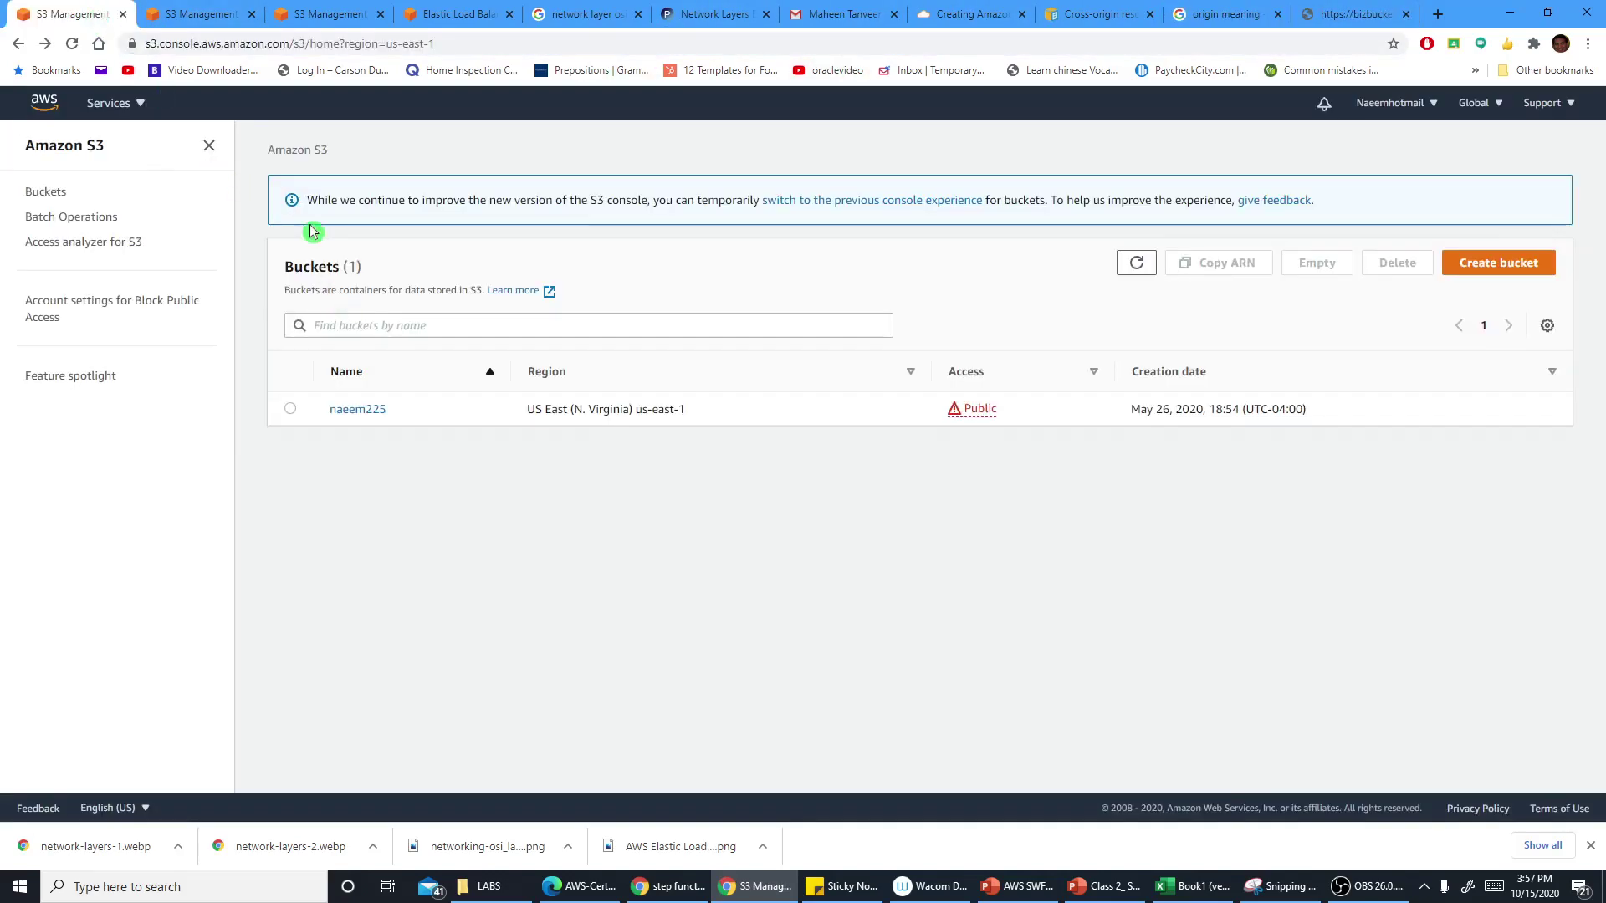
{"action": "left_click", "coordinate": [189, 18]}
{"action": "left_click", "coordinate": [293, 262]}
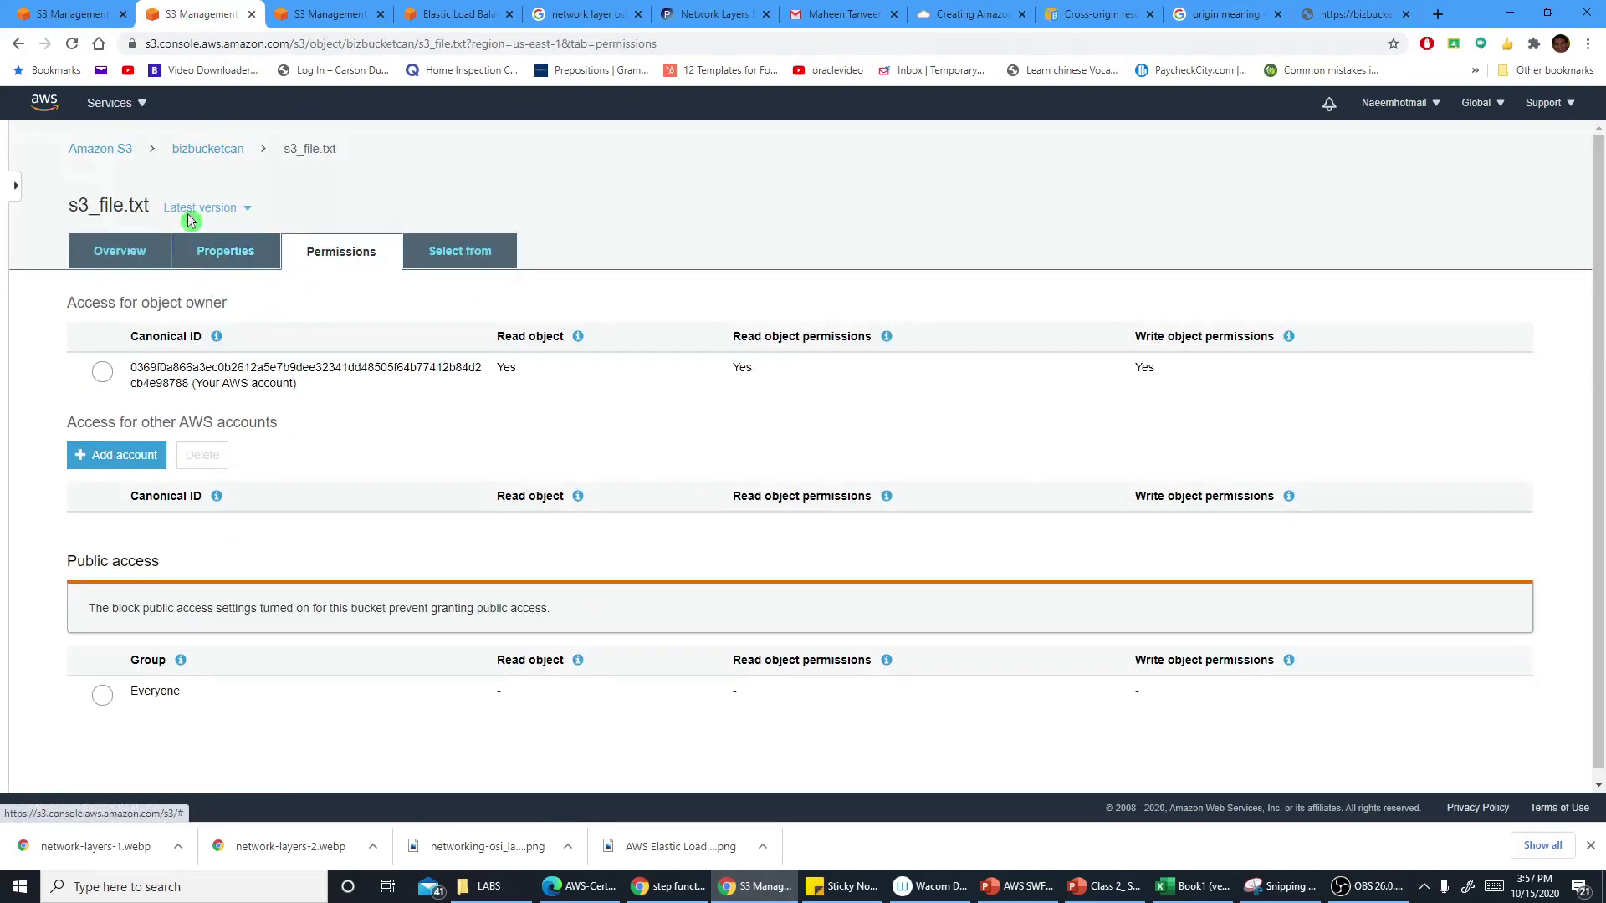
Step: Turn off Block all public access for the bizbucketcan bucket, save, and approve the change by entering "confirm"
{"action": "left_click", "coordinate": [204, 151]}
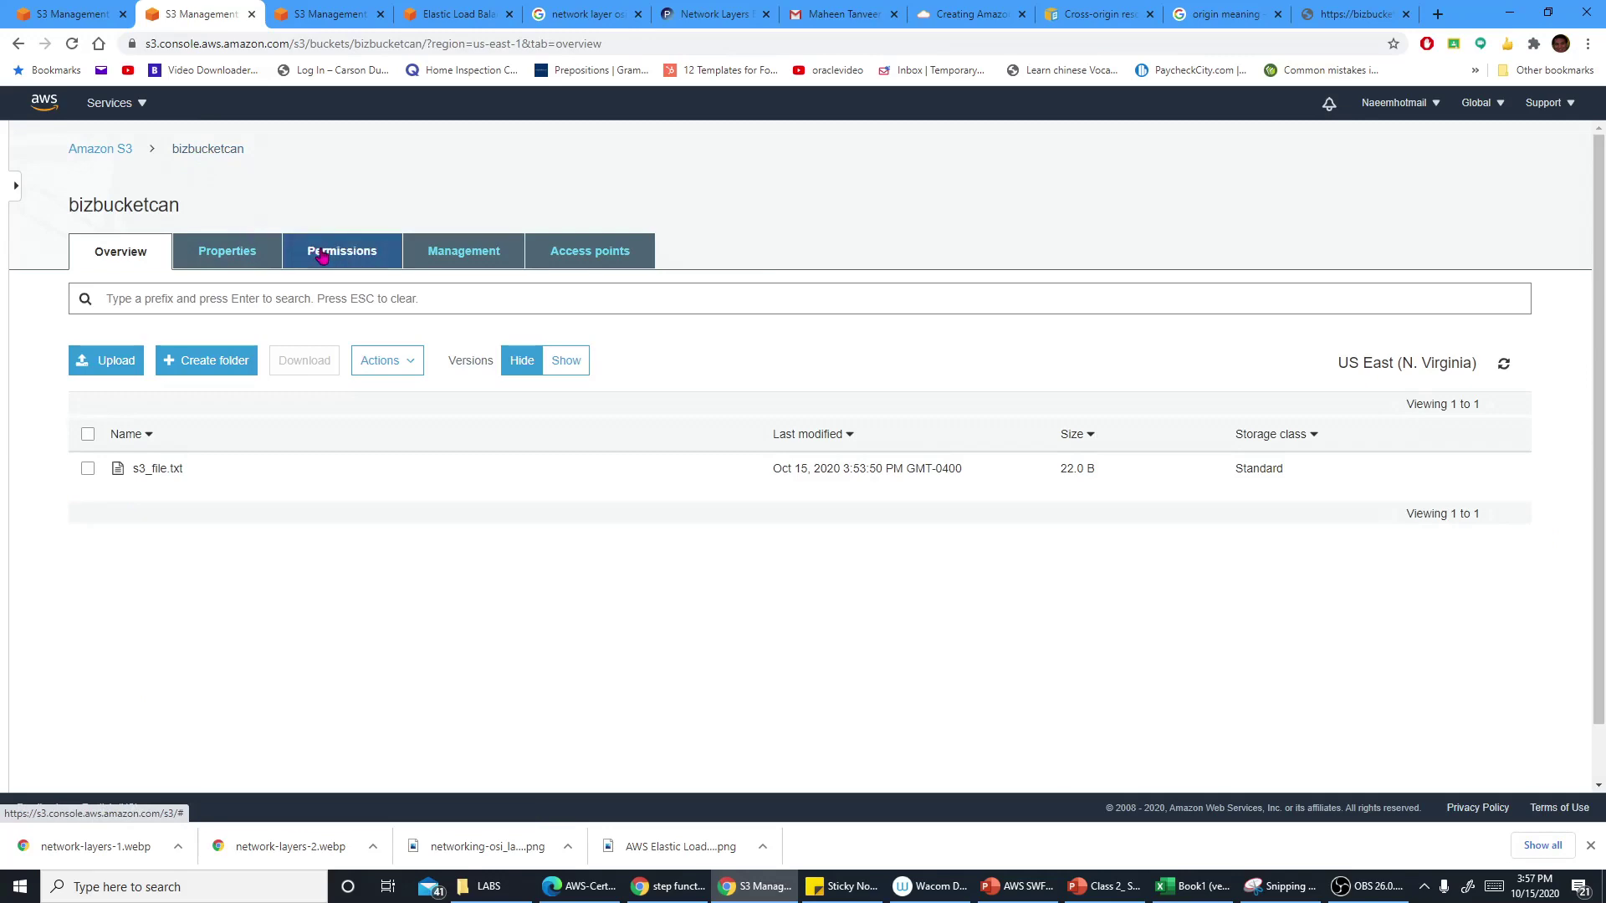
{"action": "left_click", "coordinate": [322, 255]}
{"action": "left_click", "coordinate": [1499, 471]}
{"action": "scroll", "coordinate": [1187, 542], "scroll_direction": "down", "scroll_amount": 1}
{"action": "left_click", "coordinate": [101, 435]}
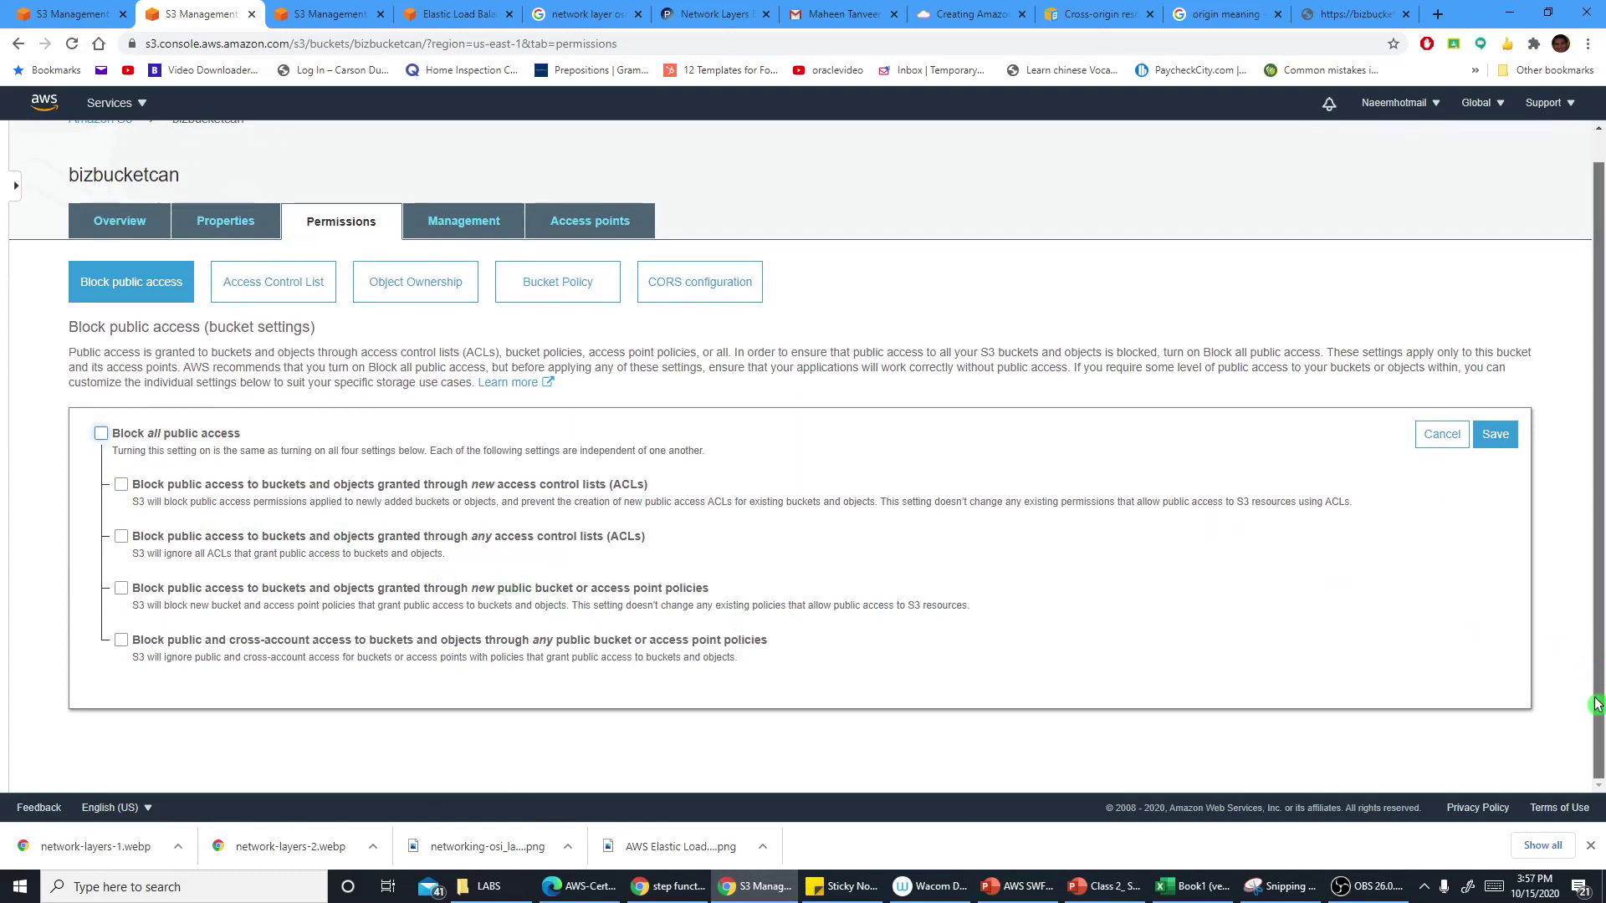
{"action": "left_click", "coordinate": [1494, 435]}
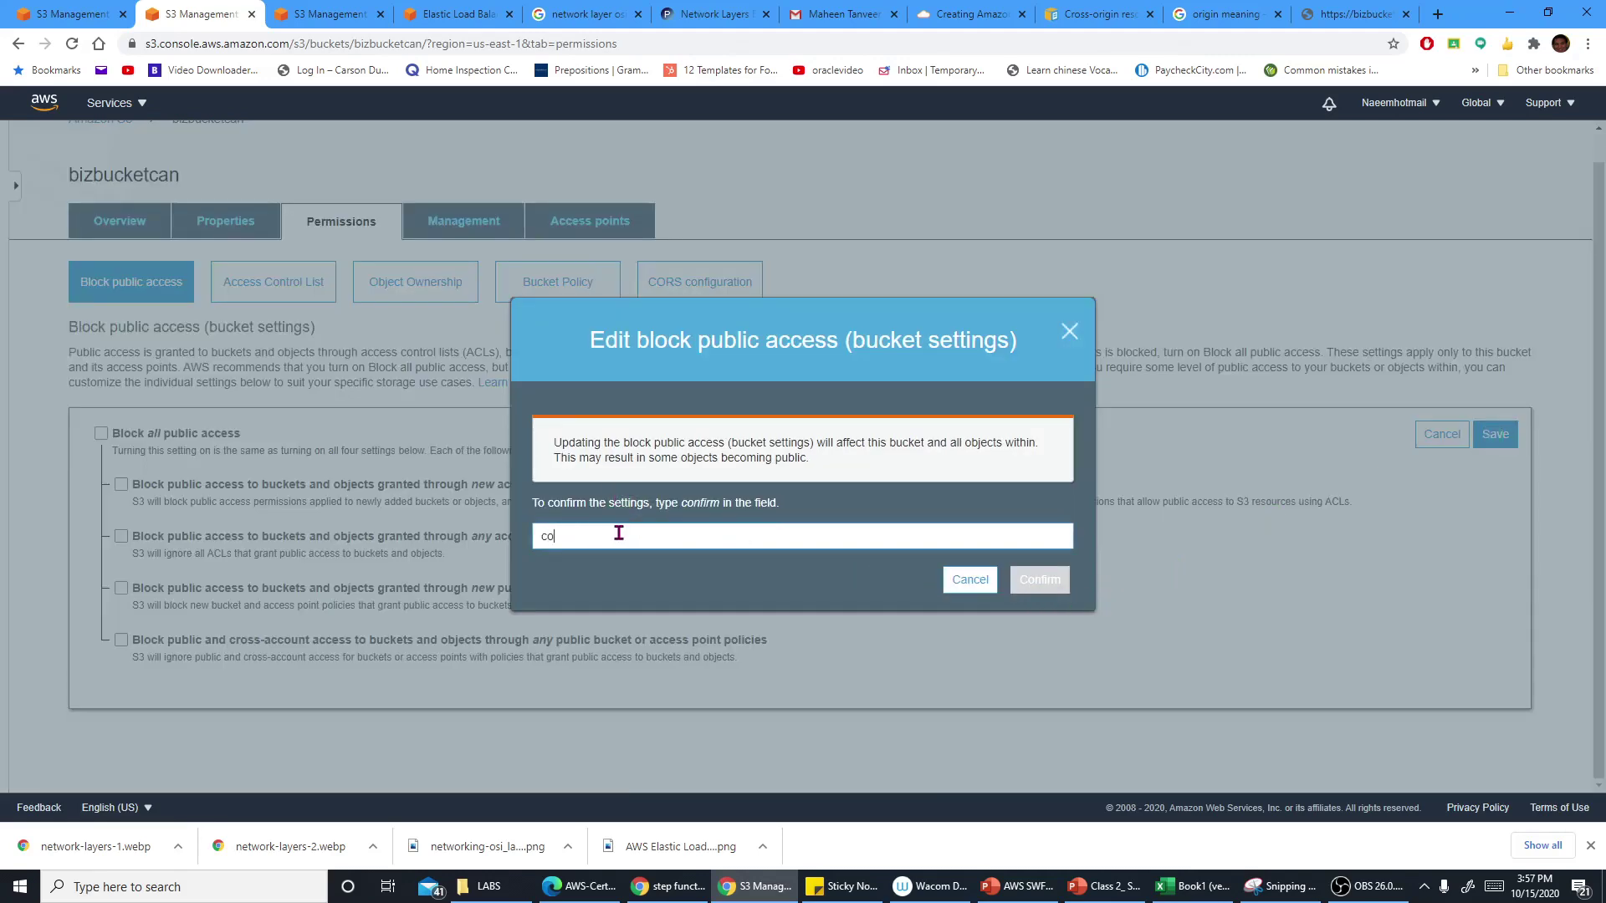
{"action": "type", "text": "confirm"}
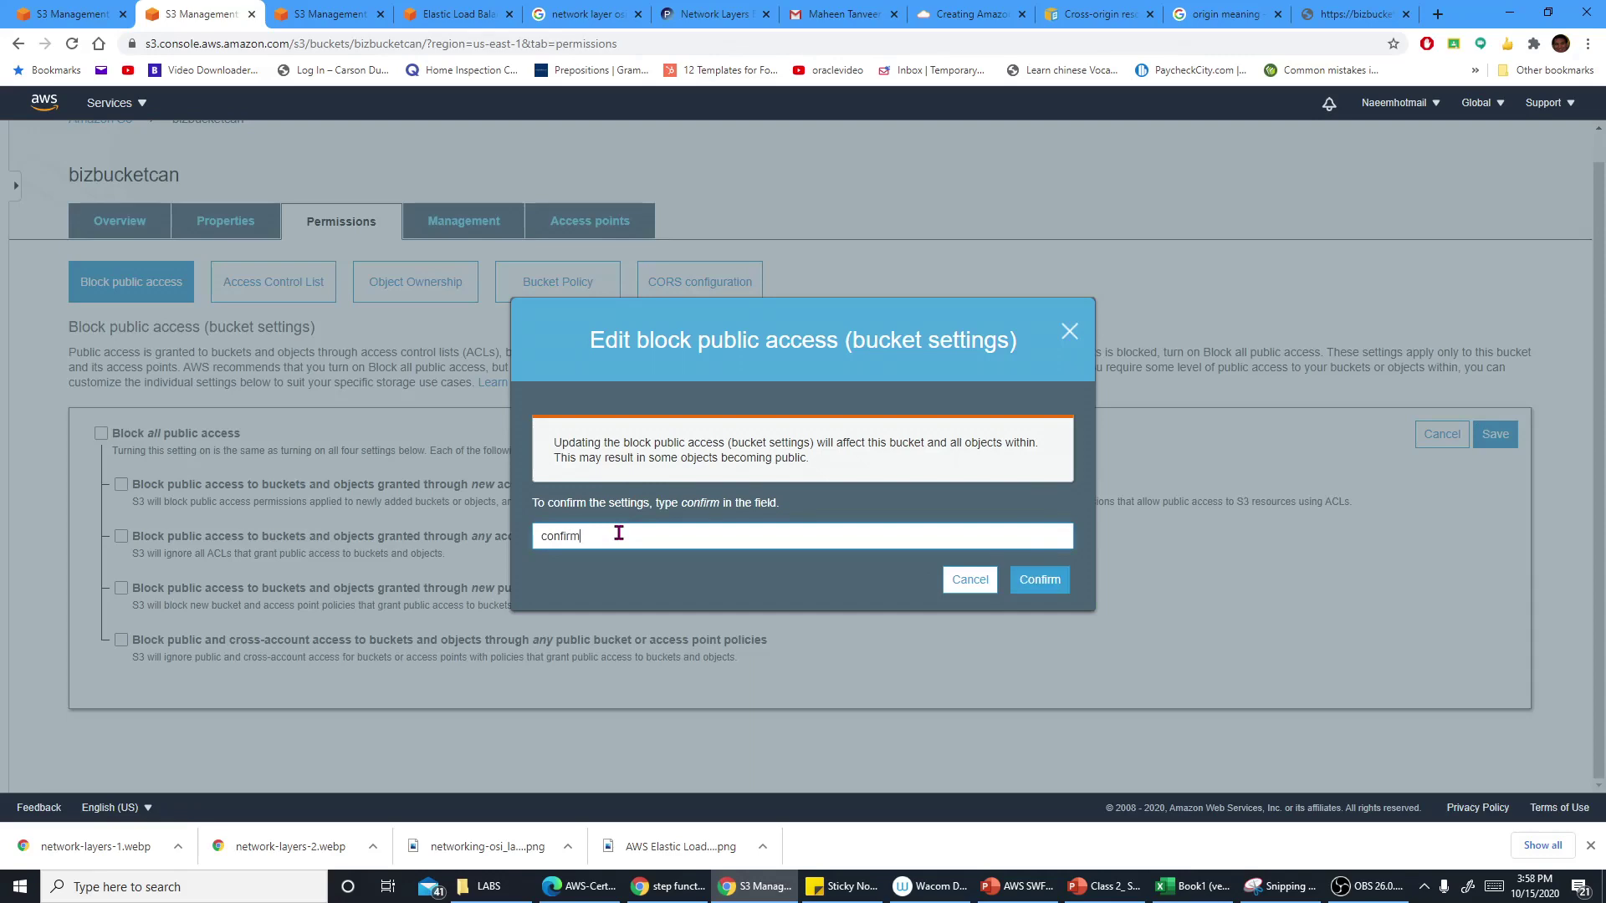
{"action": "left_click", "coordinate": [1038, 579]}
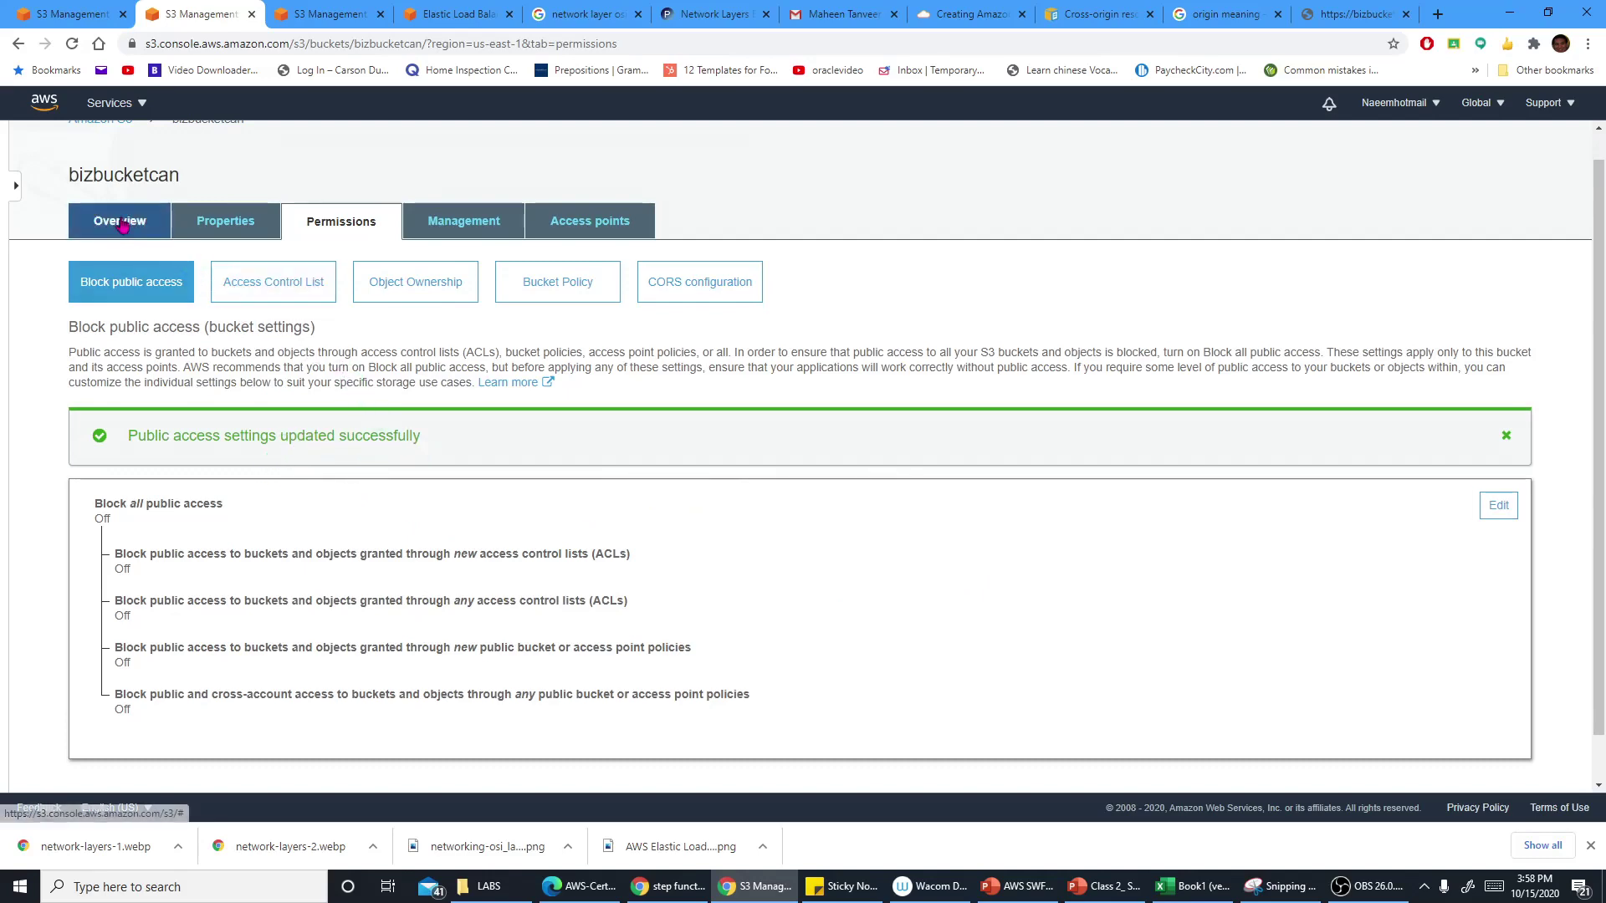
Step: Open s3_file.txt from the bucket overview, select its object URL, and retry that address in the tab used for the access test
{"action": "left_click", "coordinate": [218, 224]}
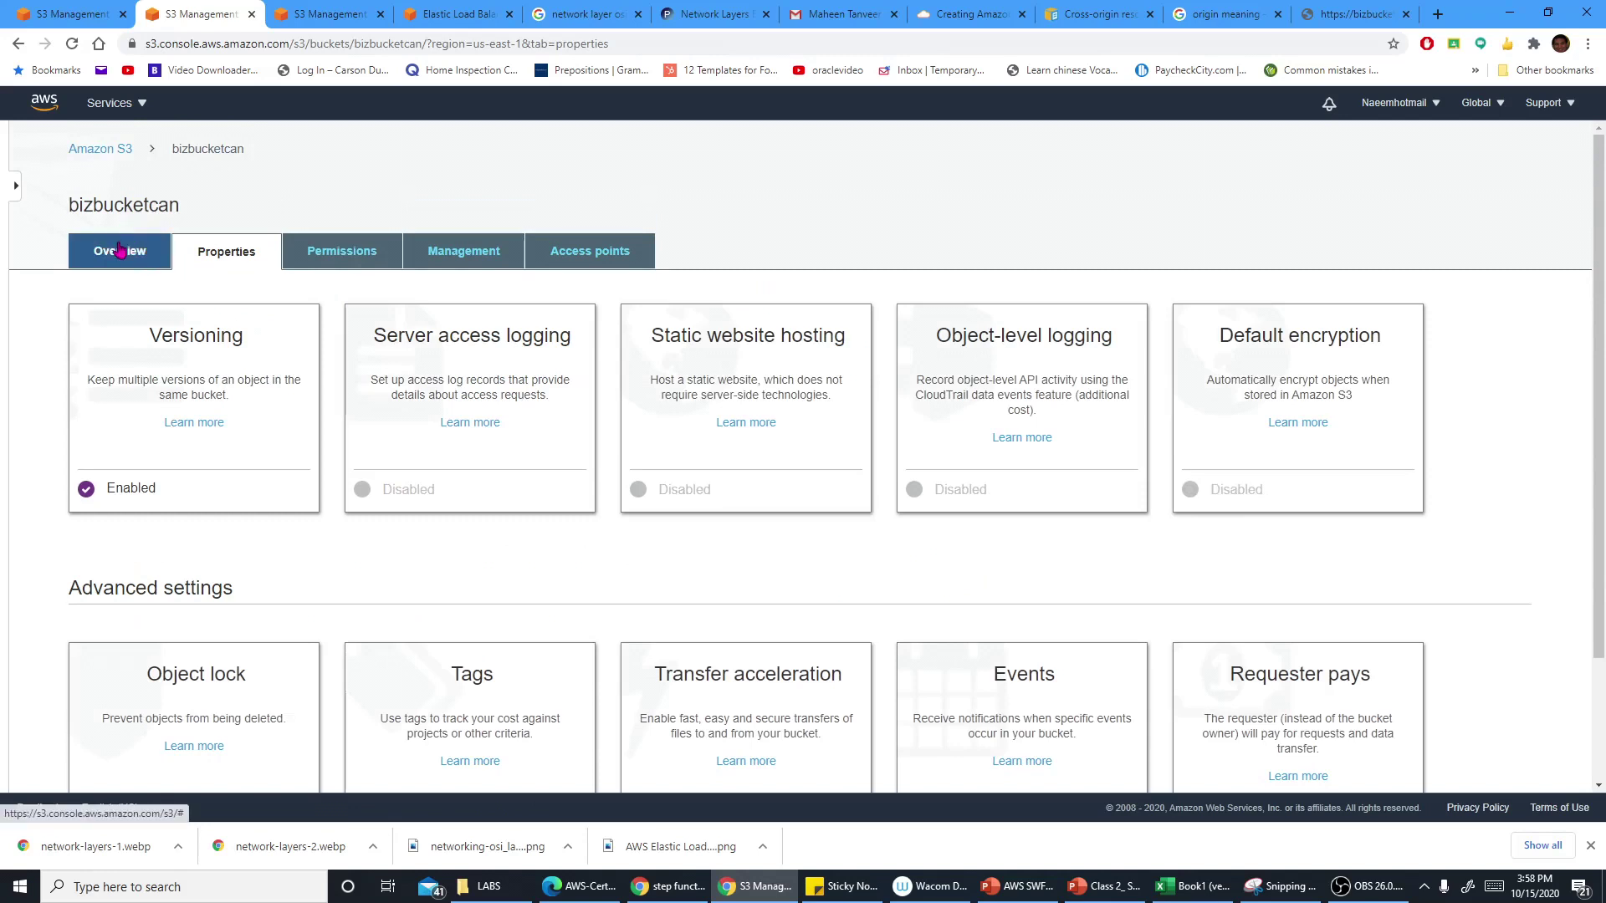
{"action": "left_click", "coordinate": [119, 249]}
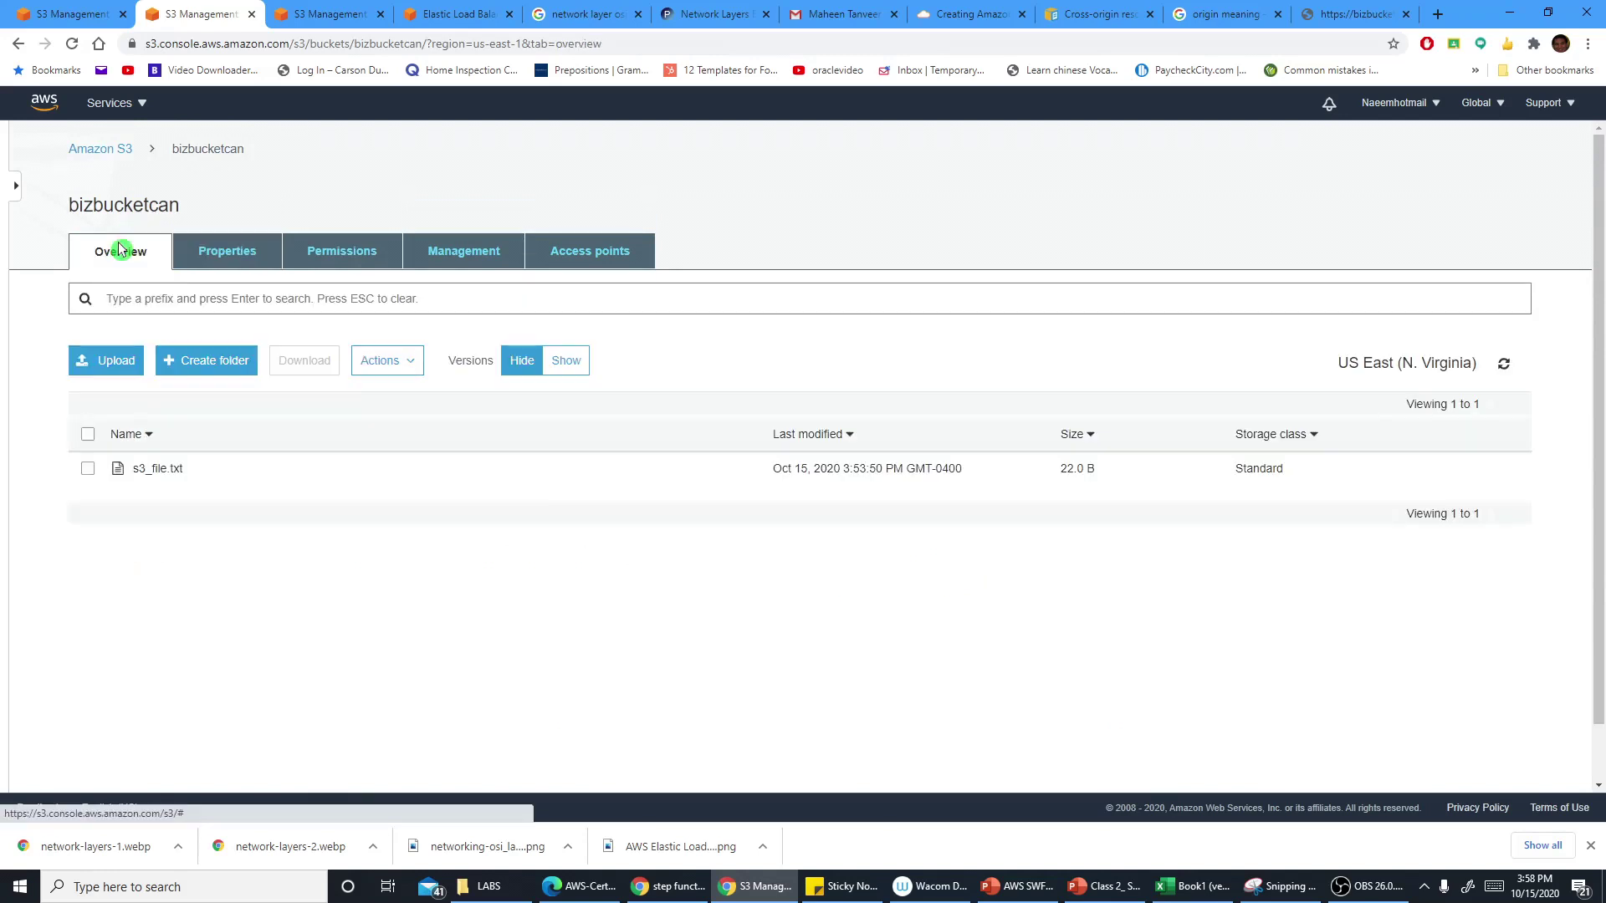
{"action": "left_click", "coordinate": [159, 470]}
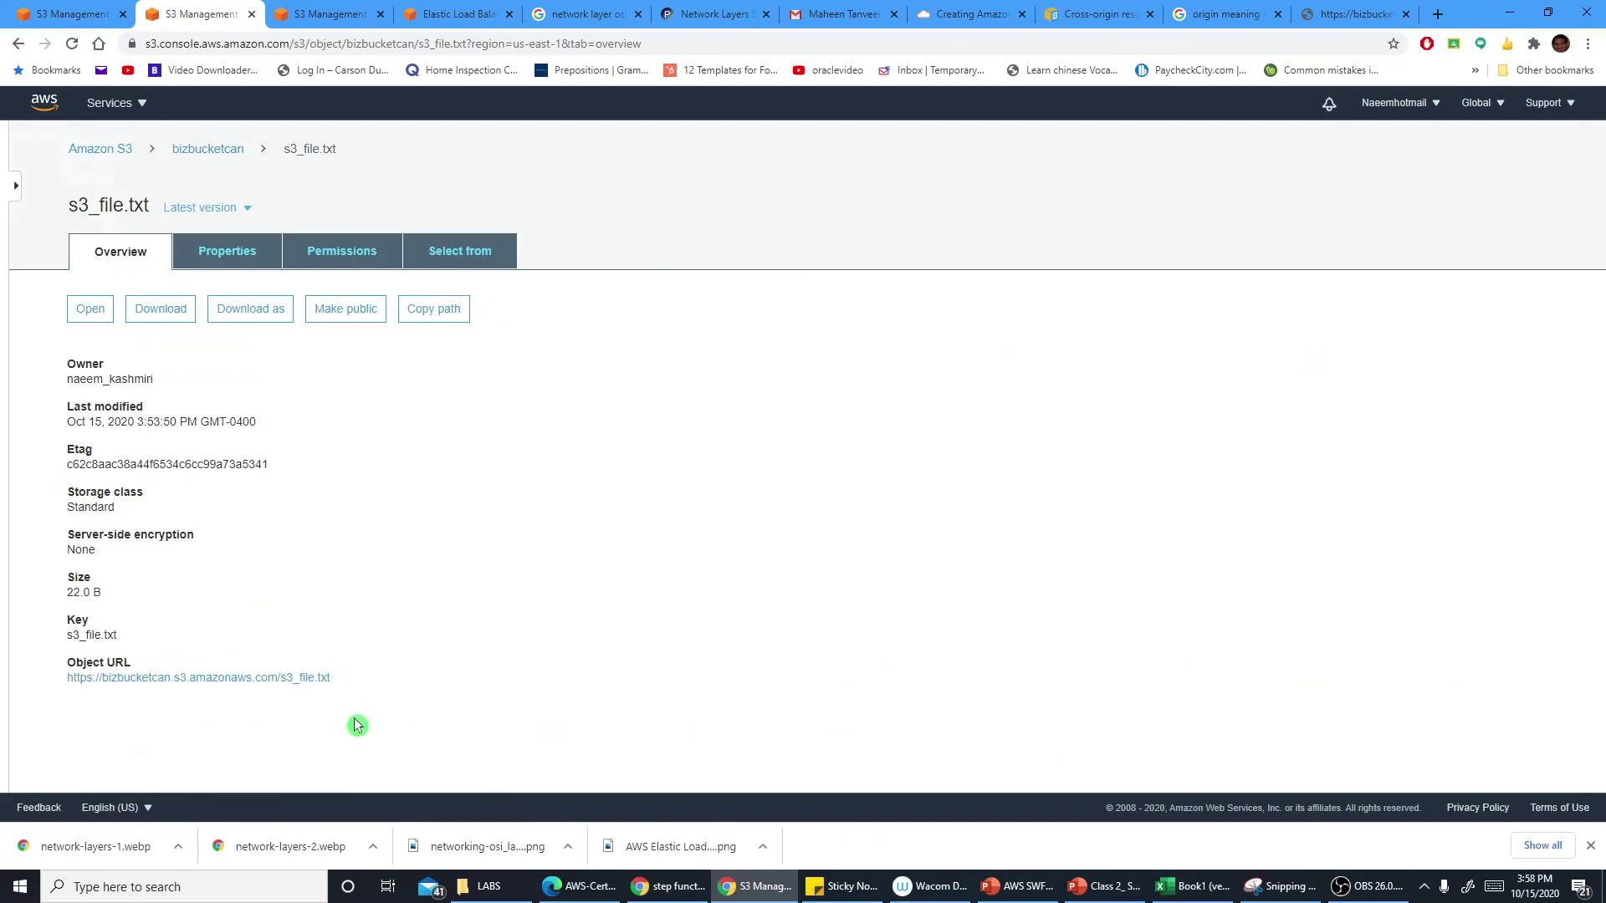
{"action": "left_click_drag", "start_coordinate": [341, 680], "coordinate": [61, 680]}
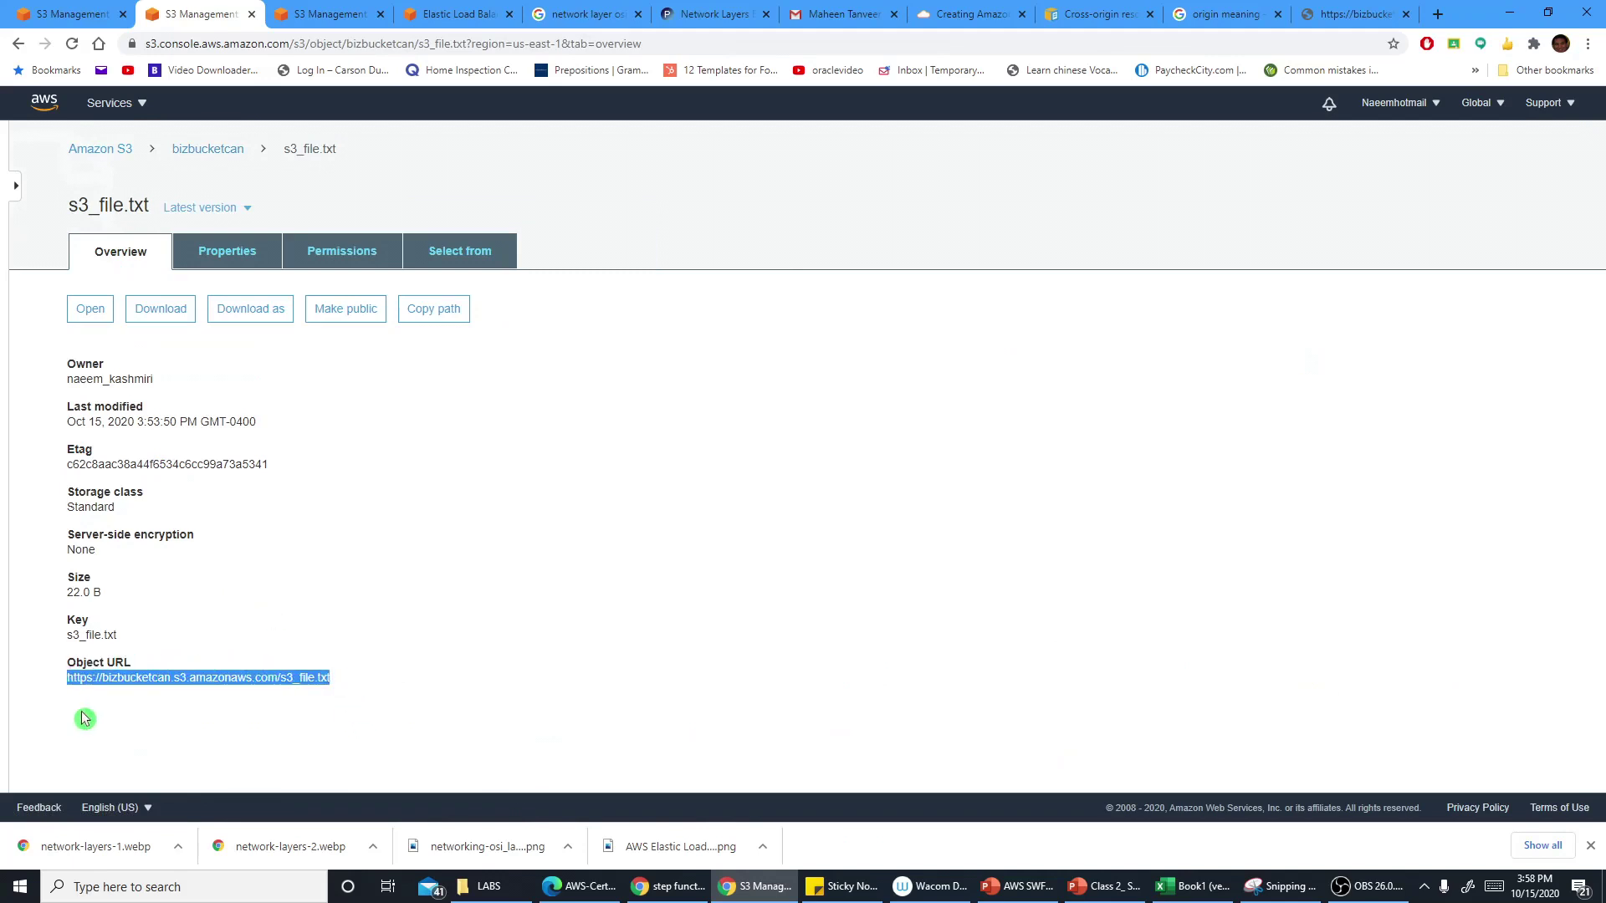
{"action": "left_click", "coordinate": [1342, 15]}
{"action": "left_click", "coordinate": [428, 44]}
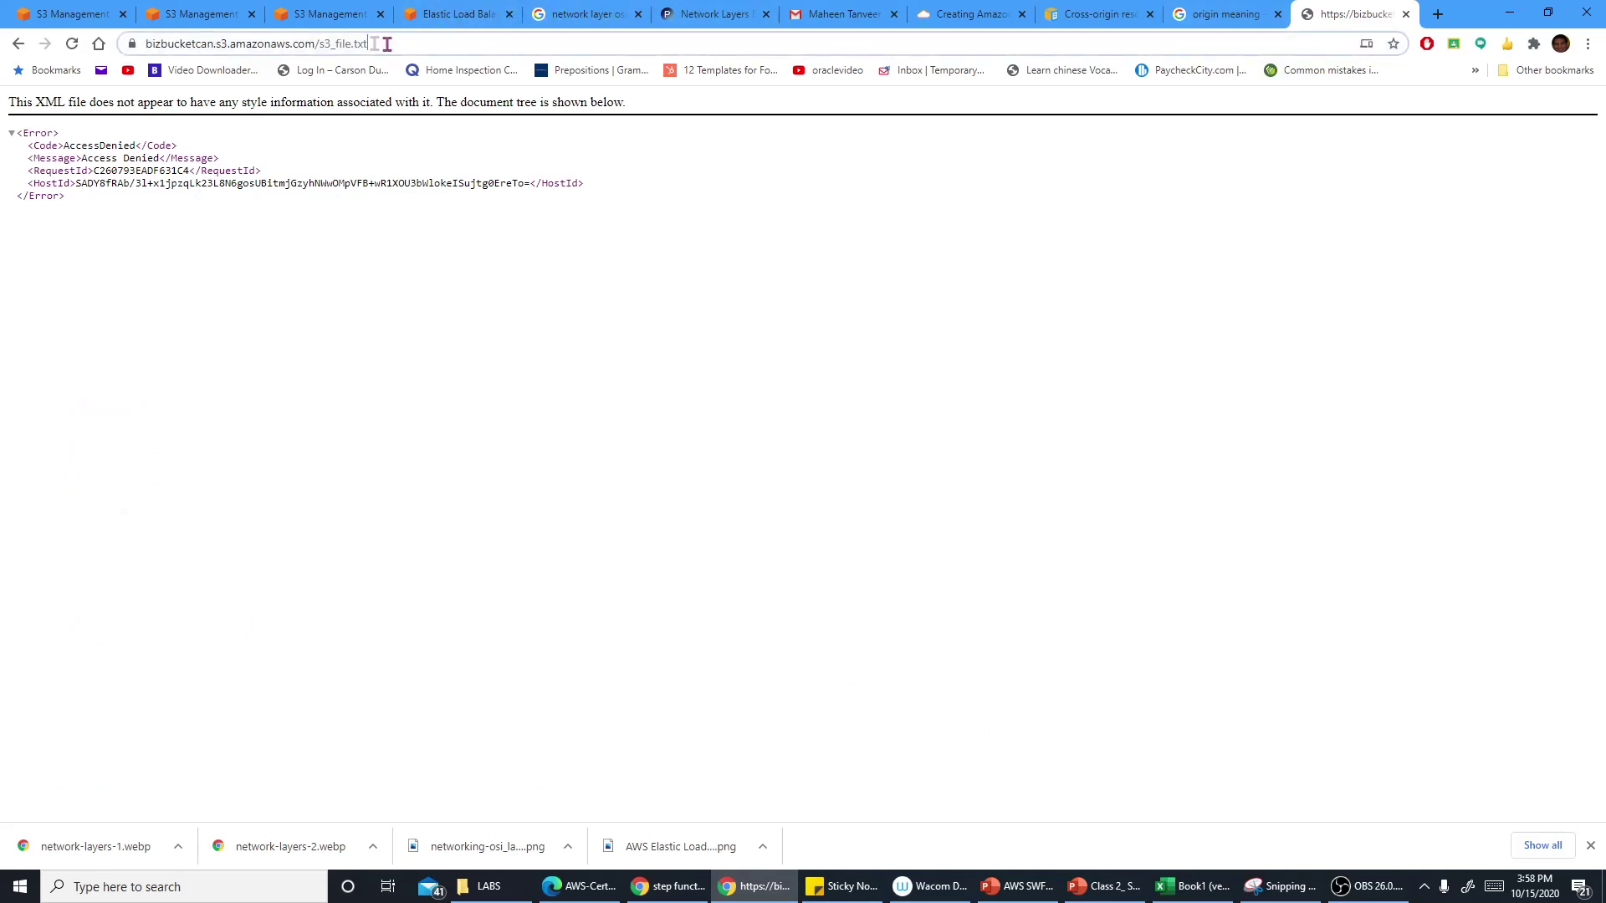